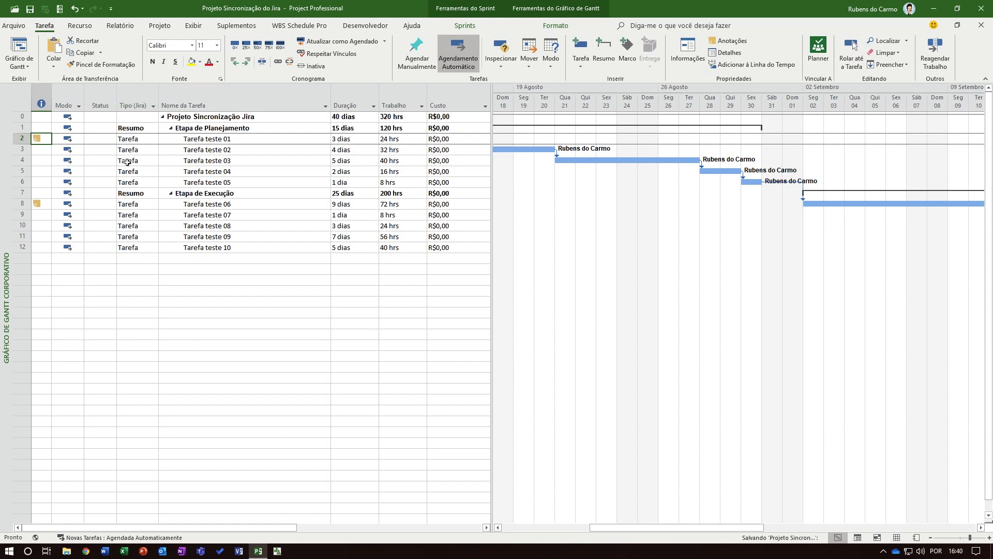
Set the Tipo (Jira) of Tarefa teste 02, Tarefa teste 08 and Tarefa teste 07 to História
{"action": "left_click", "coordinate": [154, 151]}
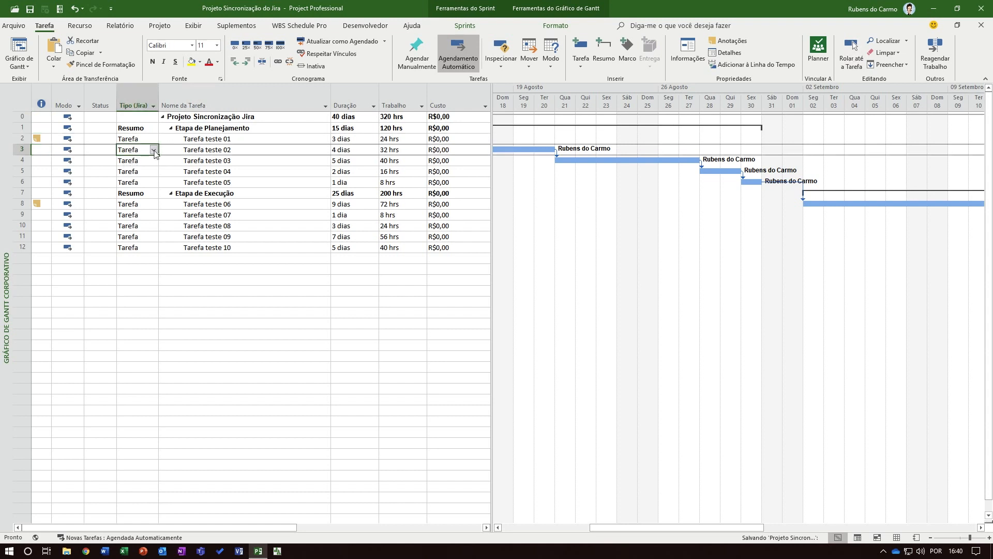
{"action": "left_click", "coordinate": [154, 150]}
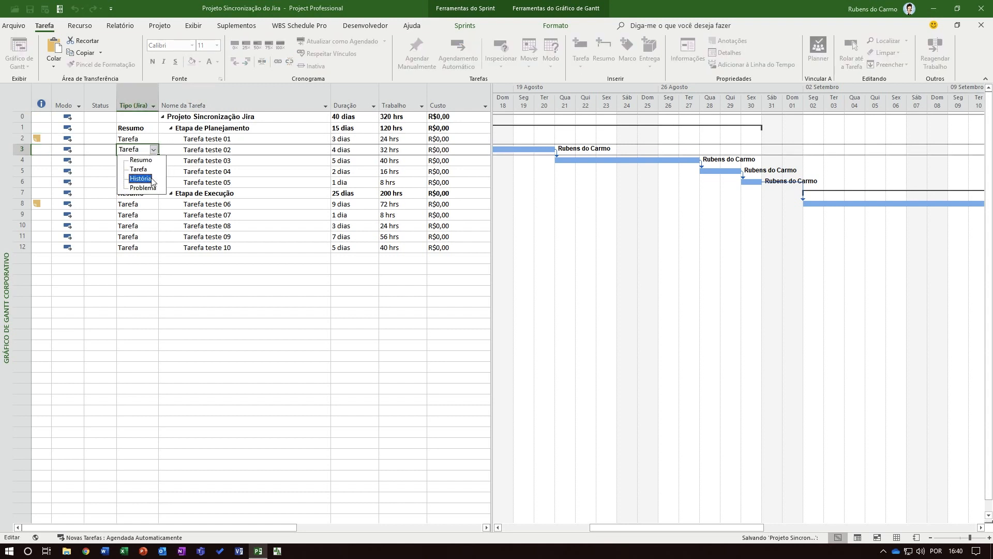
{"action": "left_click", "coordinate": [141, 178]}
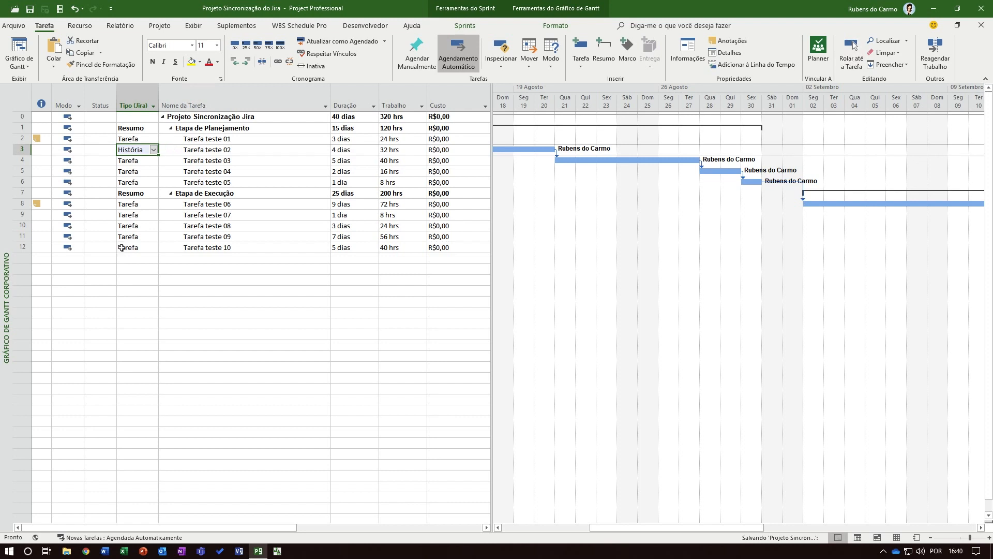
{"action": "left_click", "coordinate": [154, 226]}
{"action": "left_click", "coordinate": [154, 227]}
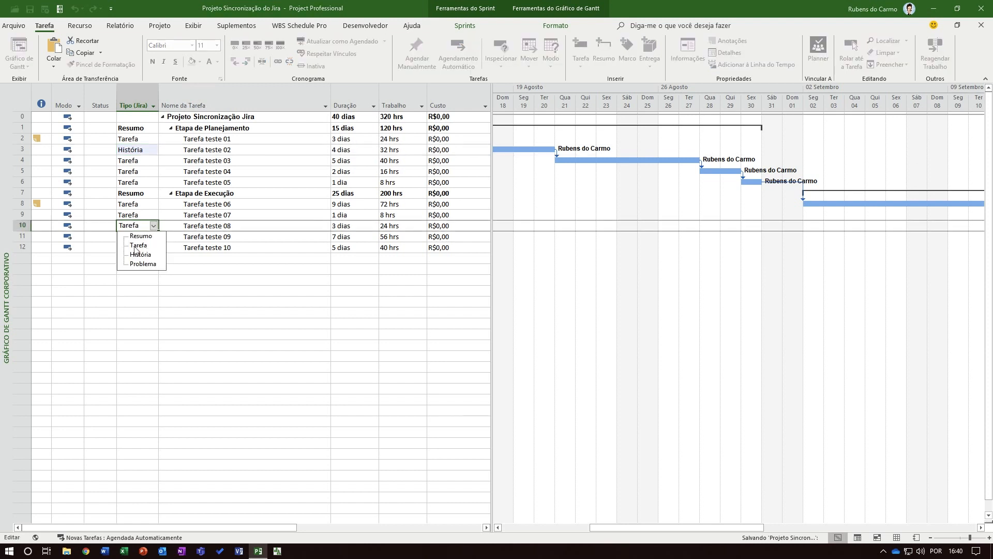
{"action": "left_click", "coordinate": [137, 254]}
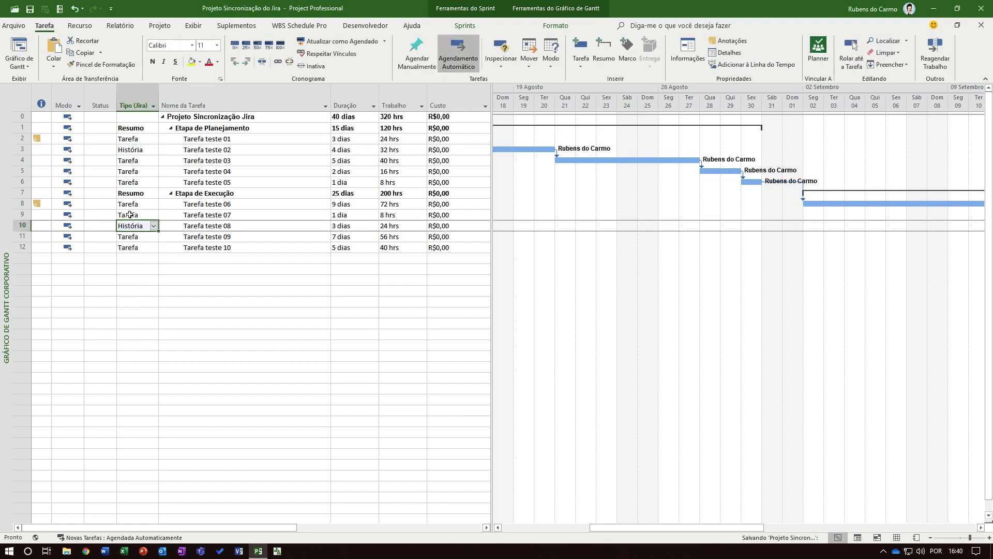
{"action": "left_click", "coordinate": [150, 215]}
{"action": "left_click", "coordinate": [153, 216]}
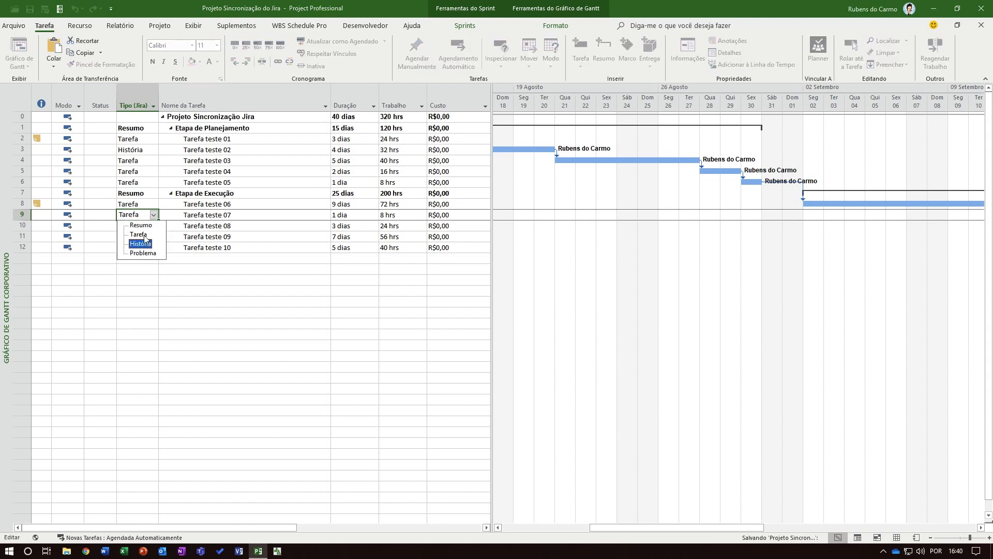
{"action": "left_click", "coordinate": [144, 243]}
{"action": "left_click", "coordinate": [197, 258]}
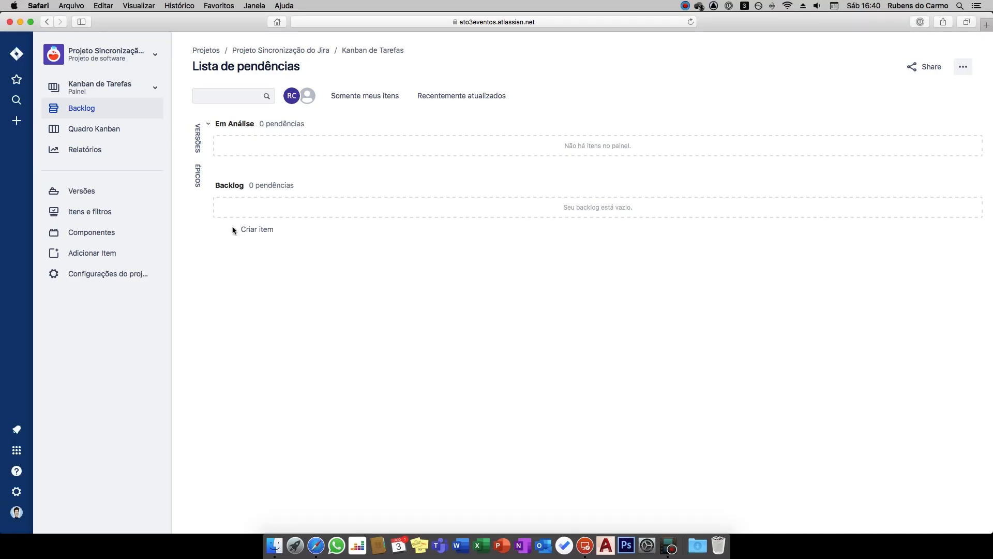
Switch to the Jira backlog in Safari, view the issue types offered for a new item, and return to the Project schedule
{"action": "left_click", "coordinate": [234, 230]}
{"action": "left_click", "coordinate": [222, 231]}
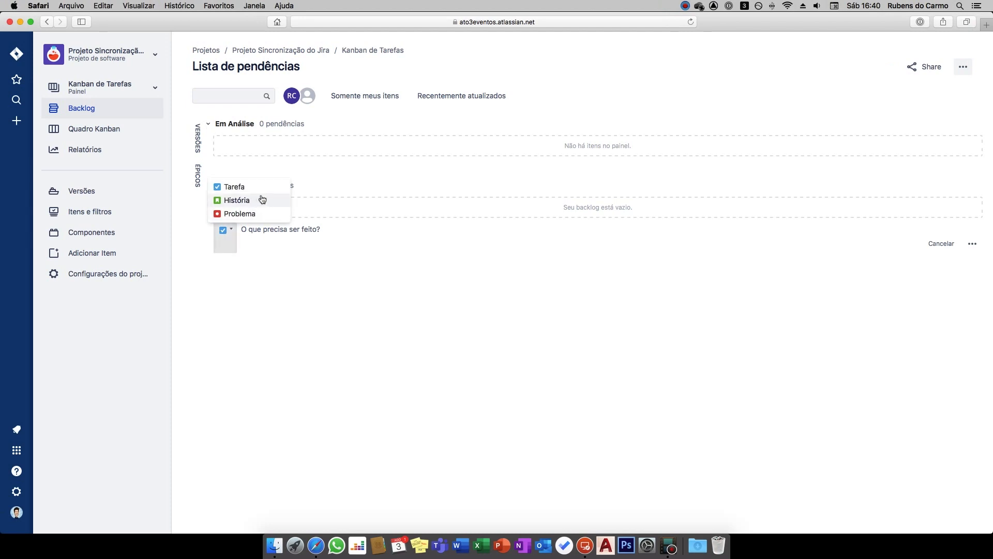
{"action": "key", "text": "Escape"}
{"action": "key", "text": "ctrl+Right"}
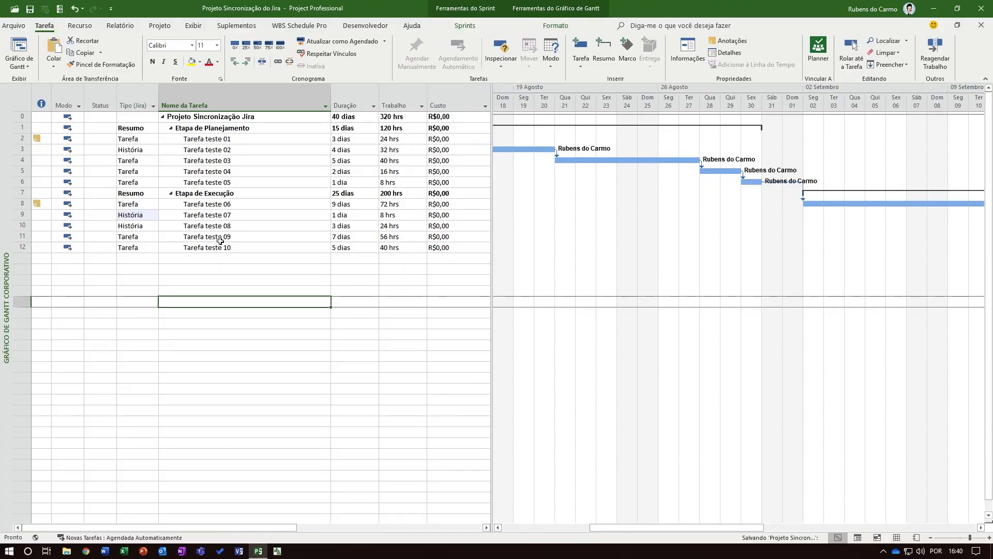
View the Jira type options for the Etapa de Execução summary task without changing its value
{"action": "left_click", "coordinate": [151, 193]}
{"action": "left_click", "coordinate": [153, 193]}
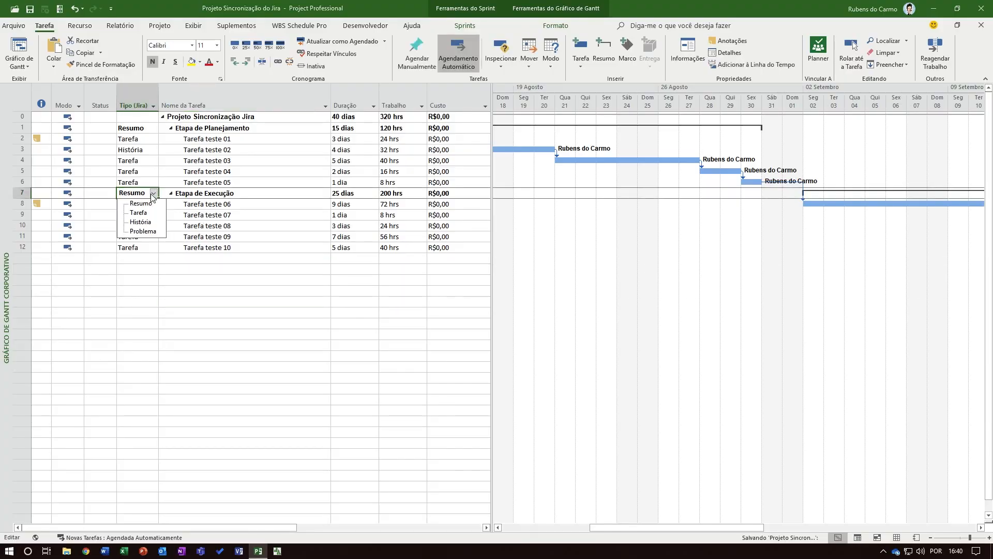
{"action": "left_click", "coordinate": [254, 280]}
{"action": "left_click", "coordinate": [254, 280]}
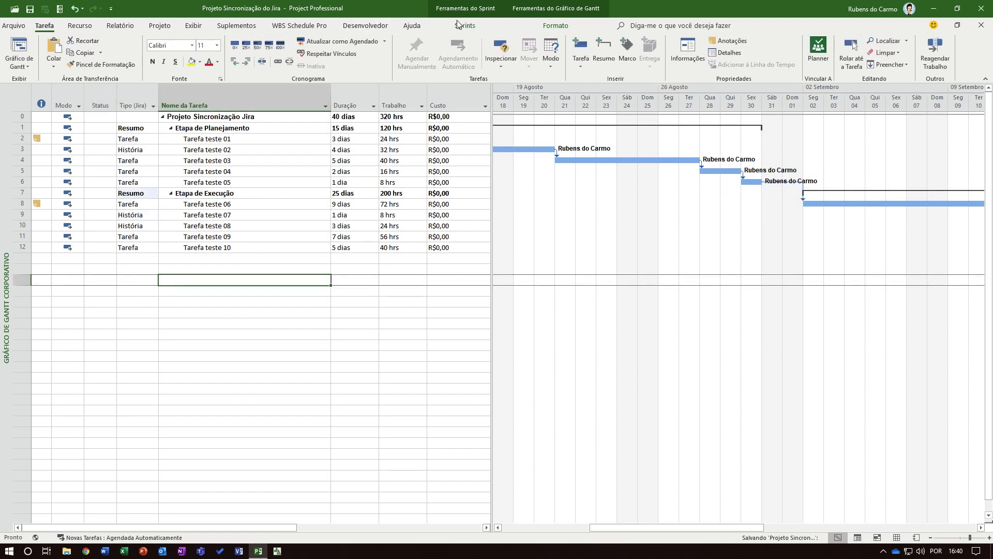
Review the task cards in the Painel de Tarefas view and switch to the Planilha de Painel de Tarefas view
{"action": "left_click", "coordinate": [465, 25]}
{"action": "left_click", "coordinate": [17, 49]}
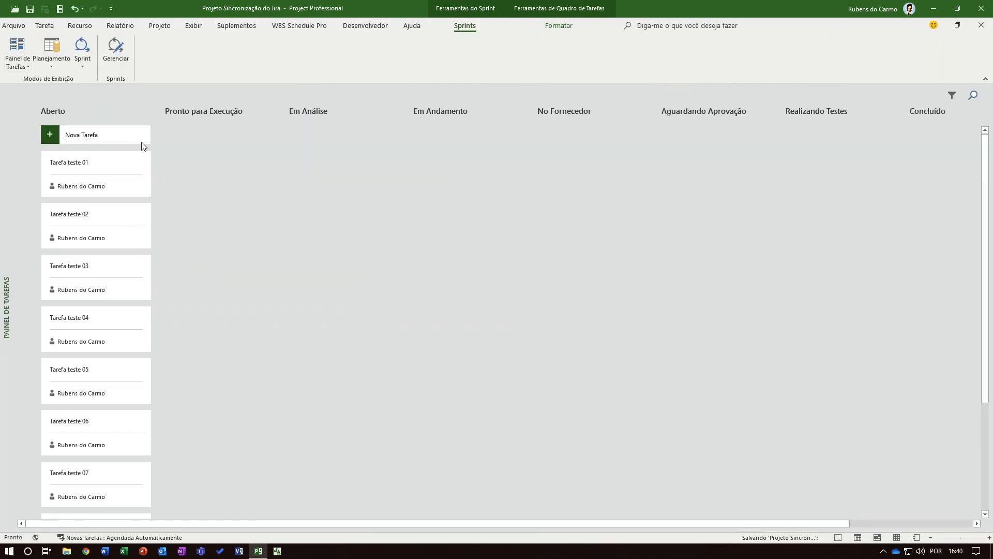
{"action": "scroll", "coordinate": [108, 416], "scroll_direction": "down", "scroll_amount": 2}
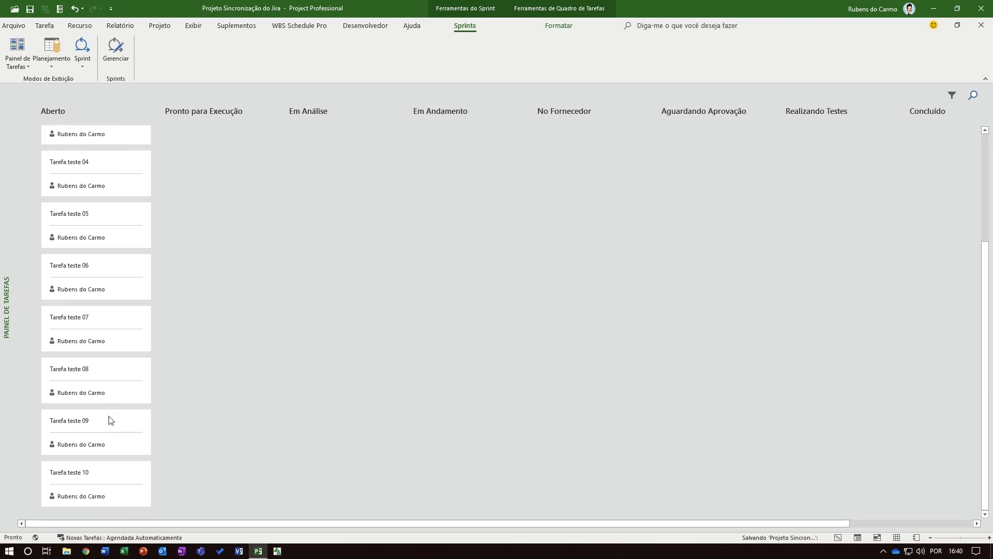
{"action": "scroll", "coordinate": [114, 420], "scroll_direction": "up", "scroll_amount": 2}
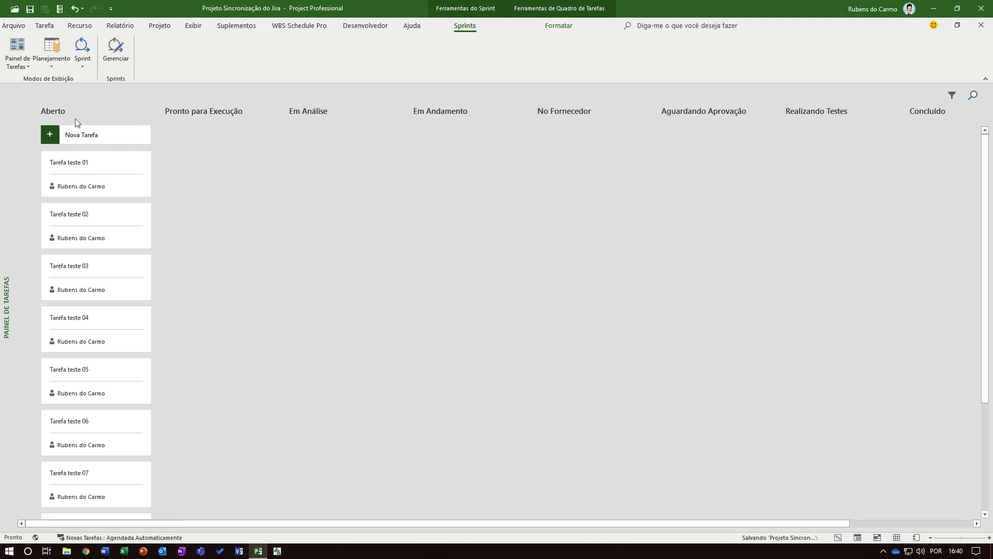
{"action": "left_click", "coordinate": [19, 67]}
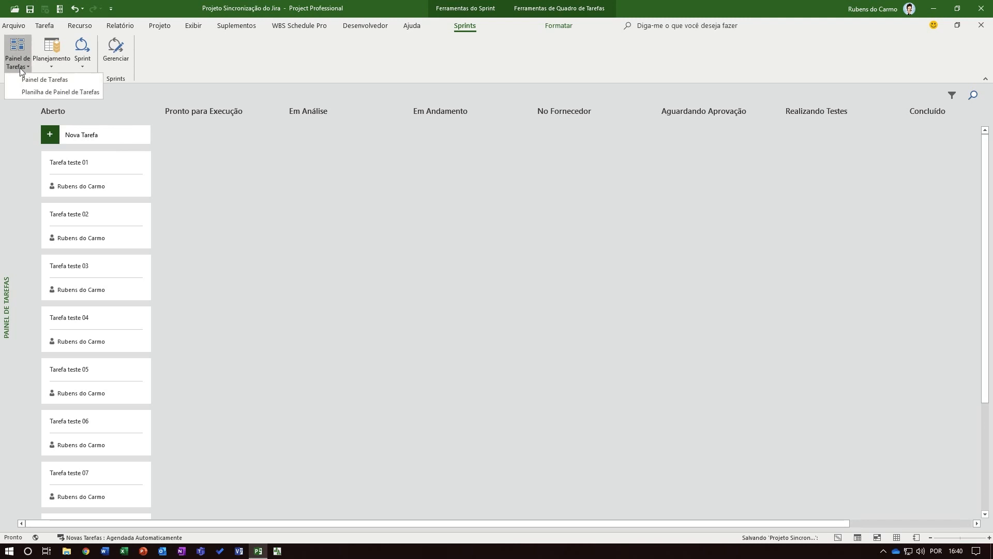
{"action": "left_click", "coordinate": [29, 91]}
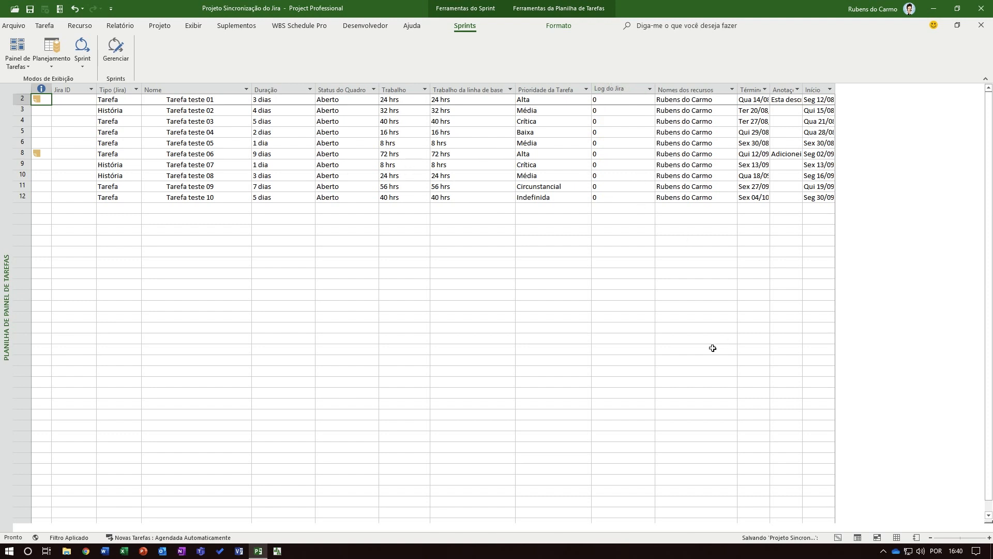
Hide the Término, Anotações and Início columns in the task board sheet and save the project
{"action": "double_click", "coordinate": [771, 84]}
{"action": "right_click", "coordinate": [756, 89]}
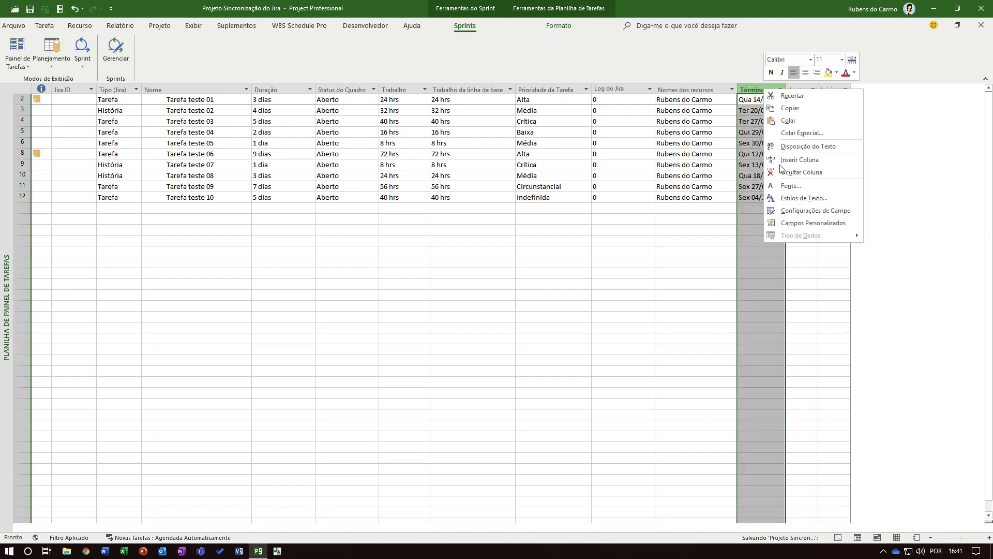
{"action": "left_click", "coordinate": [781, 175]}
{"action": "right_click", "coordinate": [757, 89]}
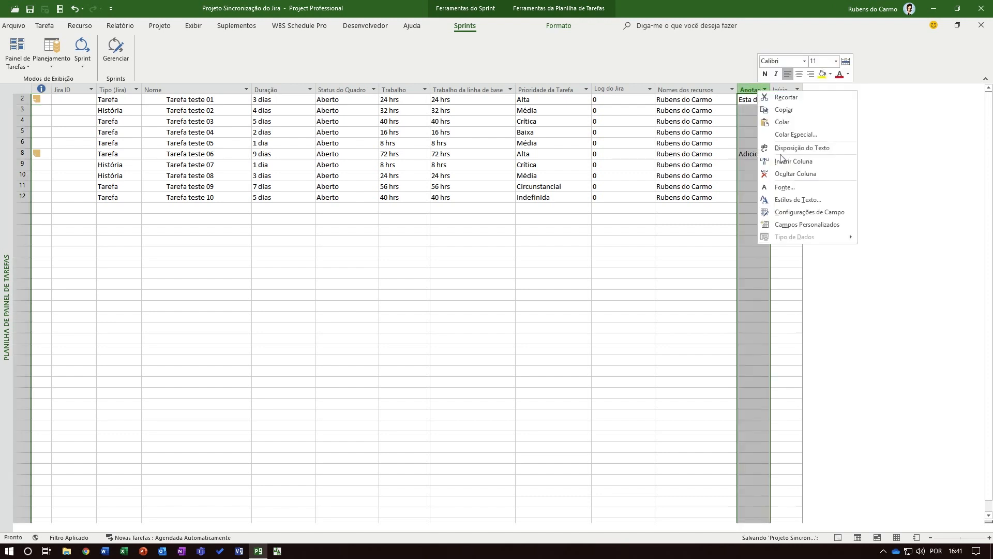
{"action": "left_click", "coordinate": [791, 174]}
{"action": "right_click", "coordinate": [754, 89]}
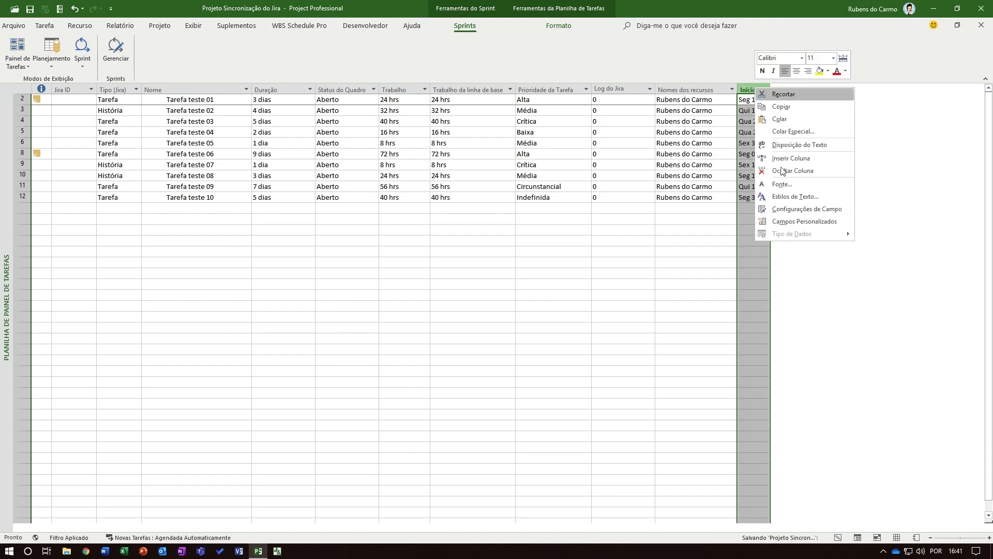
{"action": "left_click", "coordinate": [782, 171]}
{"action": "left_click", "coordinate": [32, 9]}
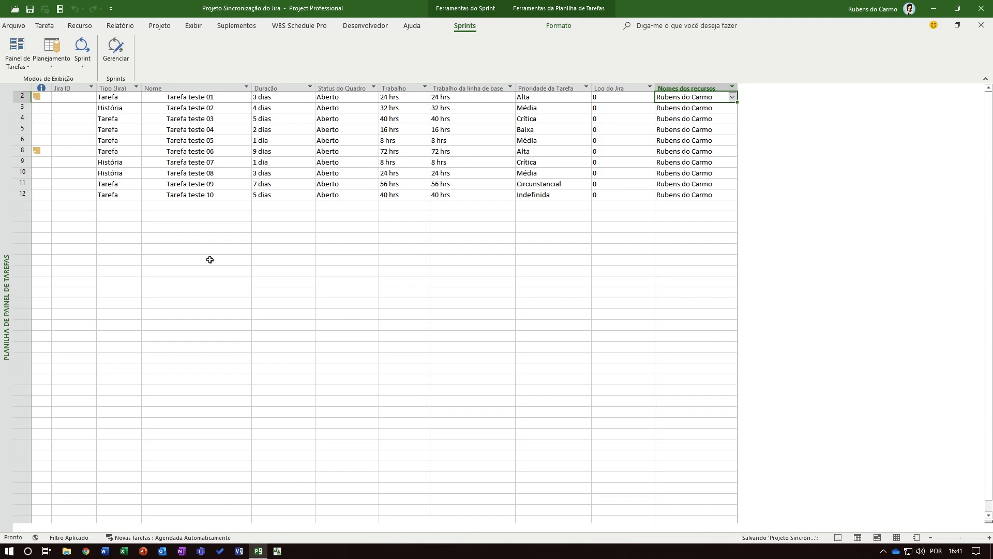
View the Jira add-in's synchronisation commands
{"action": "left_click", "coordinate": [59, 9]}
{"action": "left_click", "coordinate": [64, 25]}
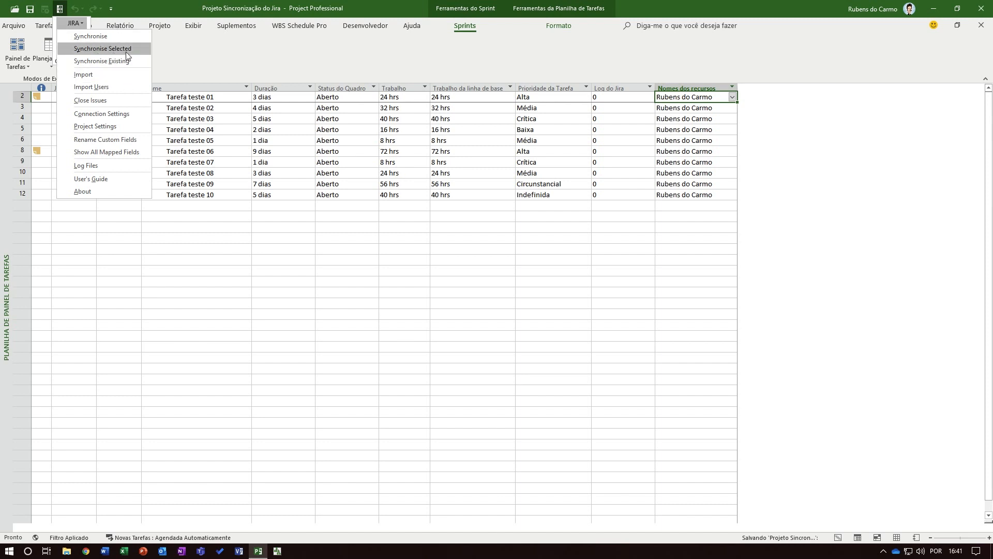
{"action": "left_click", "coordinate": [270, 299]}
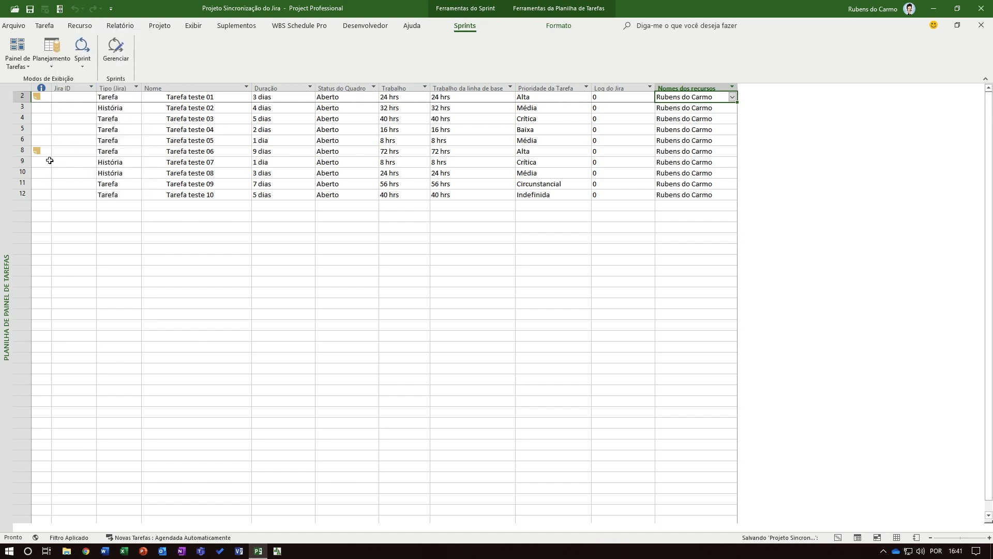
Select the Tarefa teste 05 and Tarefa teste 08 rows, view the Jira commands with them selected, and clear the selection
{"action": "left_click", "coordinate": [23, 144]}
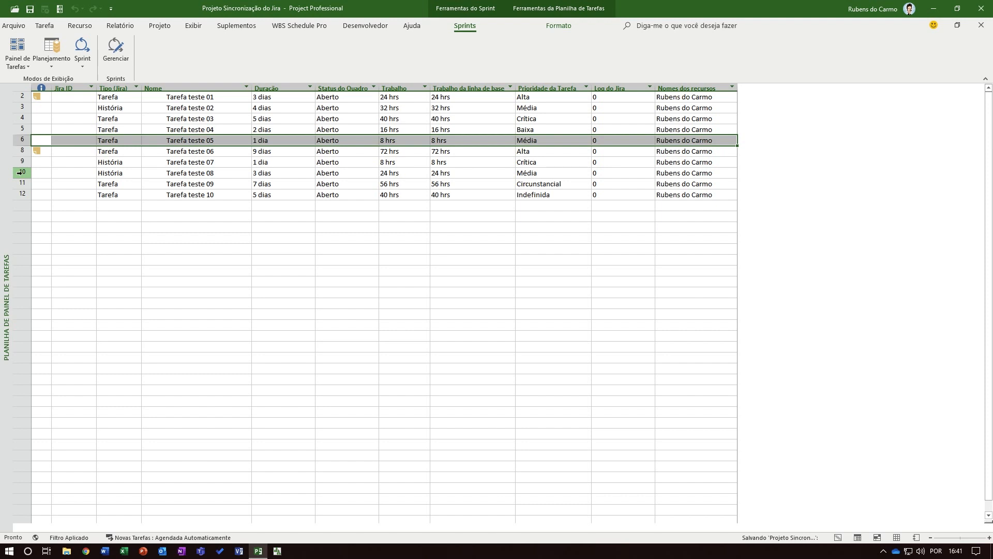
{"action": "left_click", "coordinate": [21, 172], "text": "ctrl"}
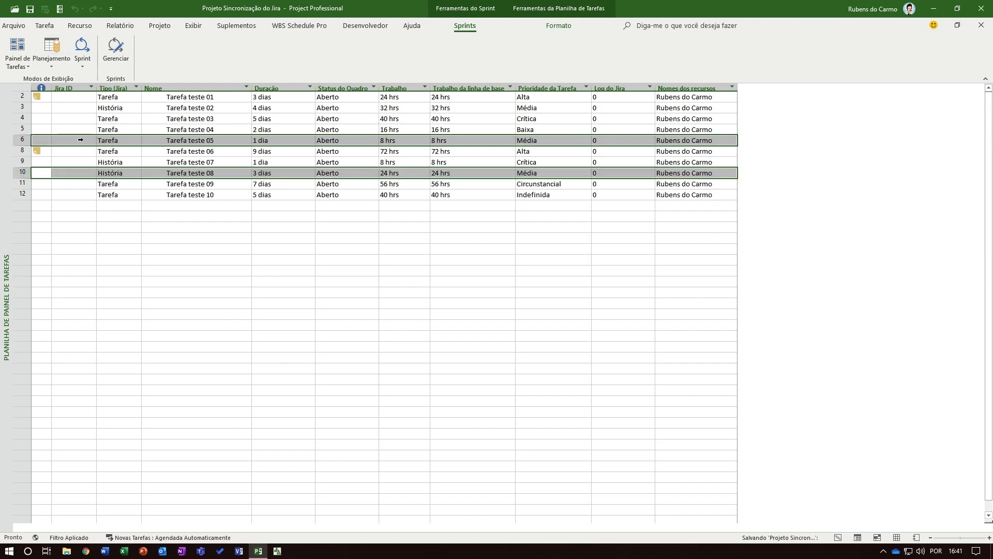
{"action": "left_click", "coordinate": [59, 9]}
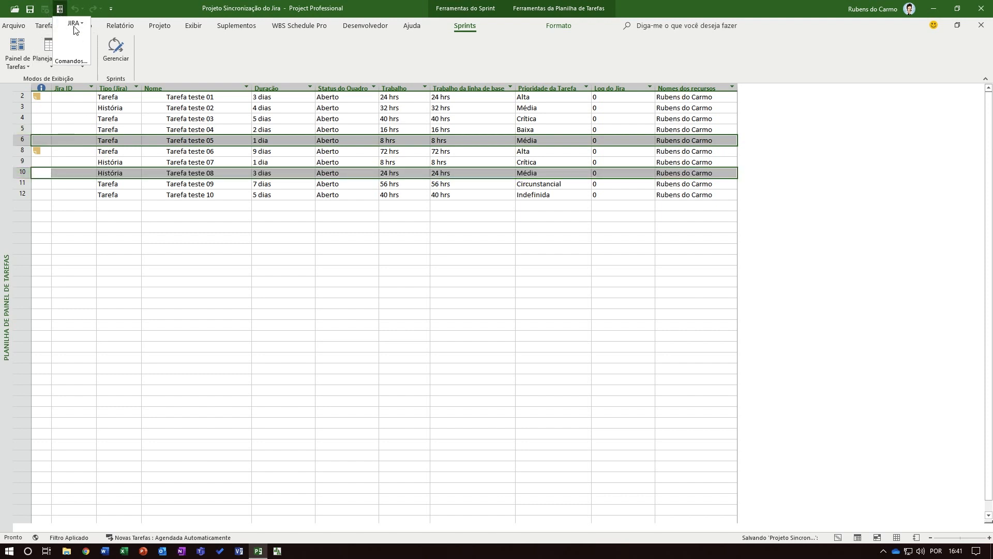
{"action": "left_click", "coordinate": [74, 26]}
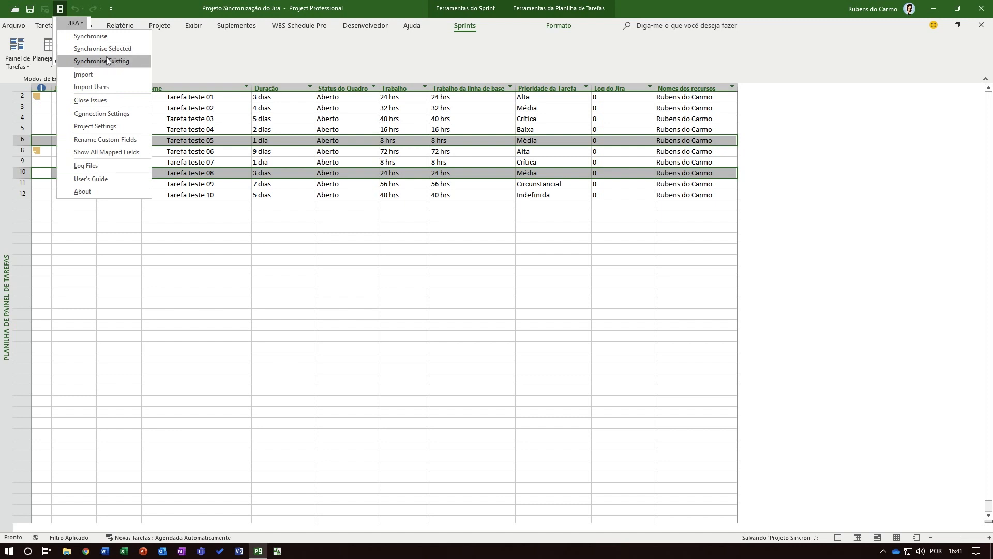
{"action": "left_click", "coordinate": [237, 230]}
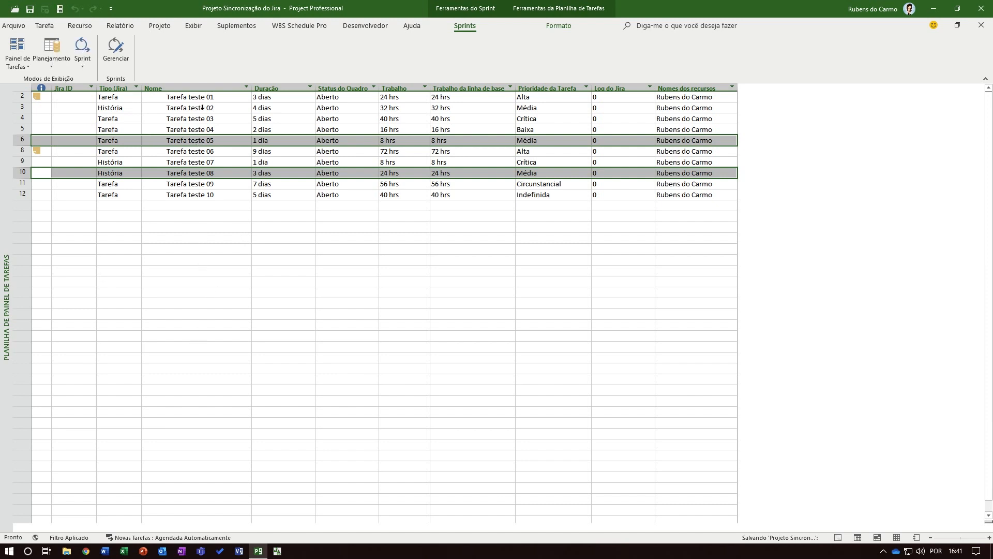
{"action": "left_click", "coordinate": [210, 248]}
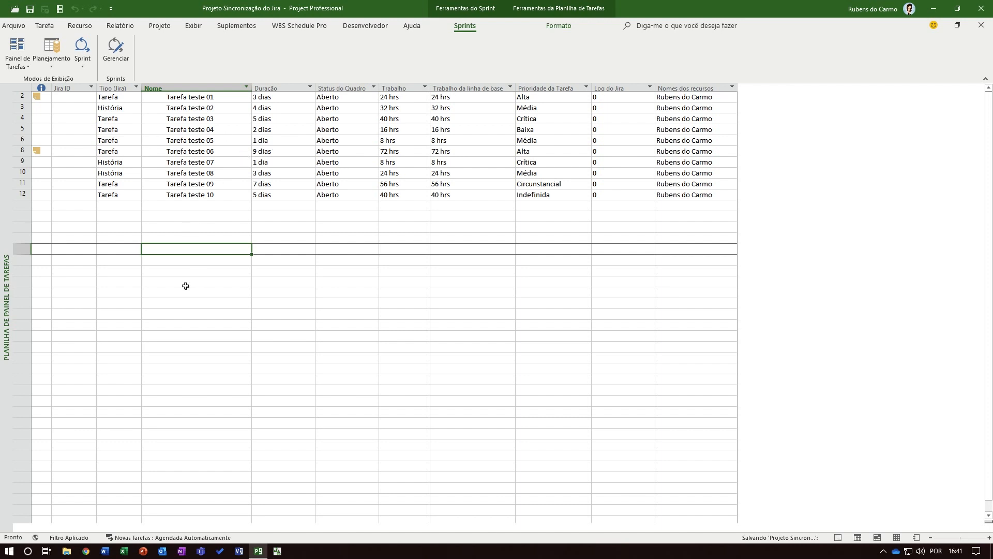
Examine the Jira add-in's Synchronise Existing and Import commands without running them
{"action": "left_click", "coordinate": [115, 50]}
{"action": "left_click", "coordinate": [61, 8]}
{"action": "left_click", "coordinate": [73, 23]}
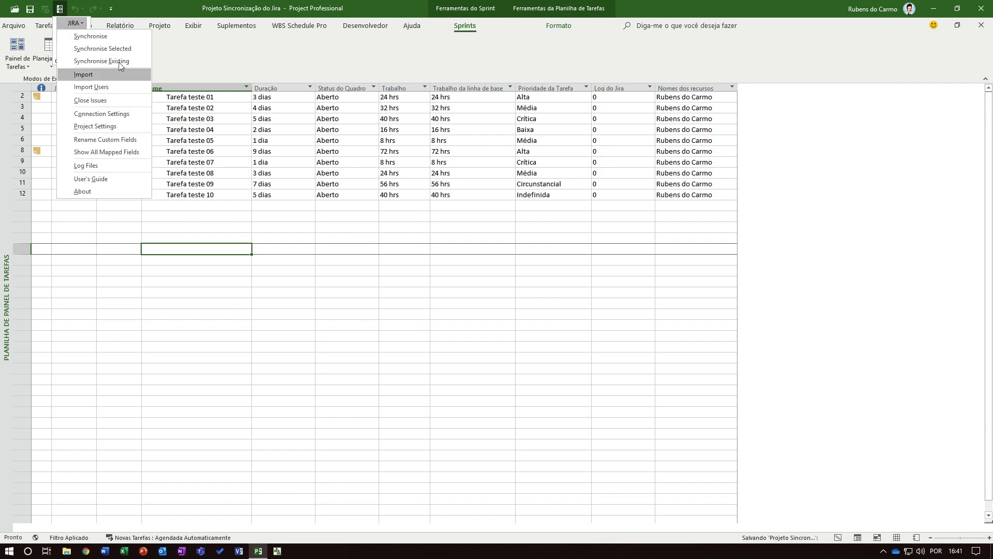
{"action": "left_click", "coordinate": [227, 259]}
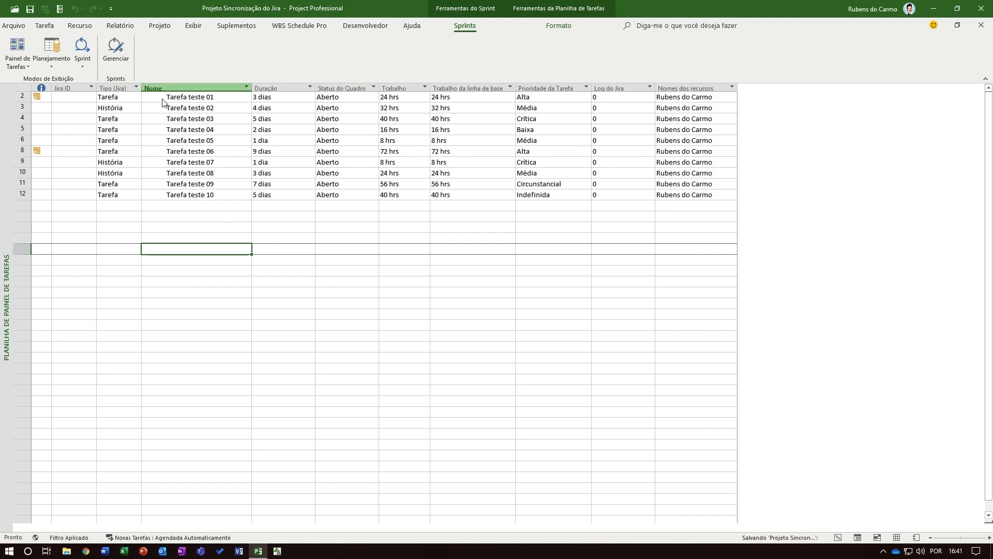
Display the schedule in the Gráfico de Gantt Corporativo view
{"action": "left_click", "coordinate": [22, 66]}
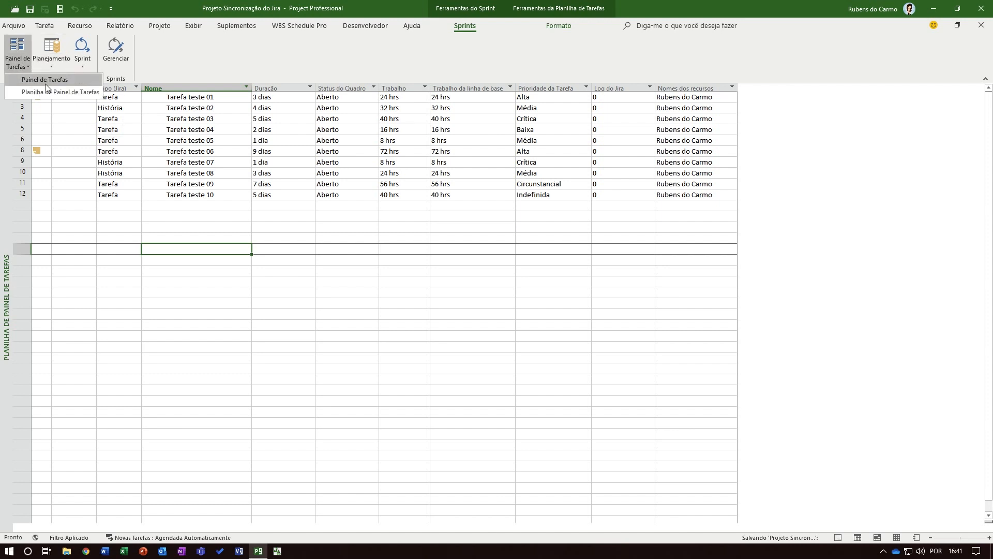
{"action": "left_click", "coordinate": [44, 26]}
{"action": "left_click", "coordinate": [16, 66]}
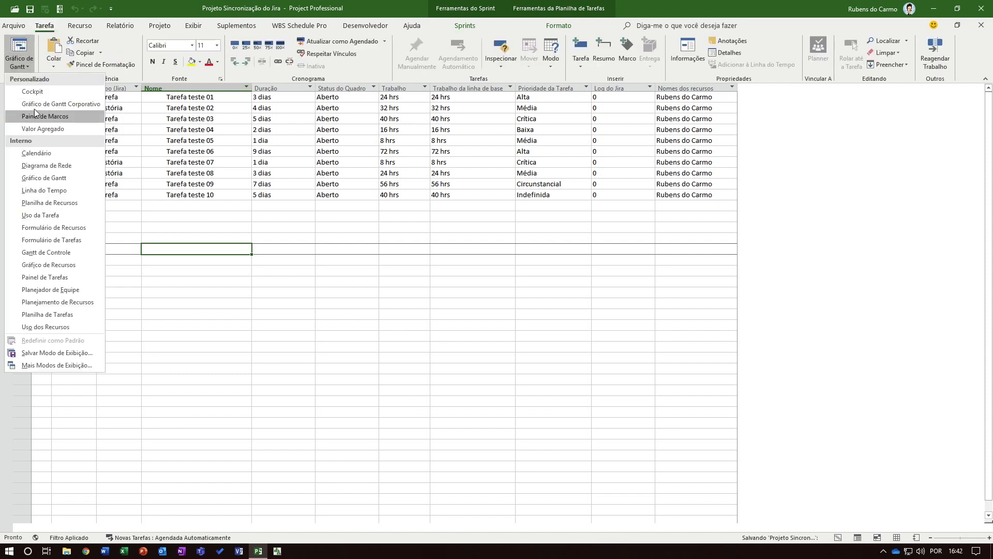
{"action": "left_click", "coordinate": [42, 104]}
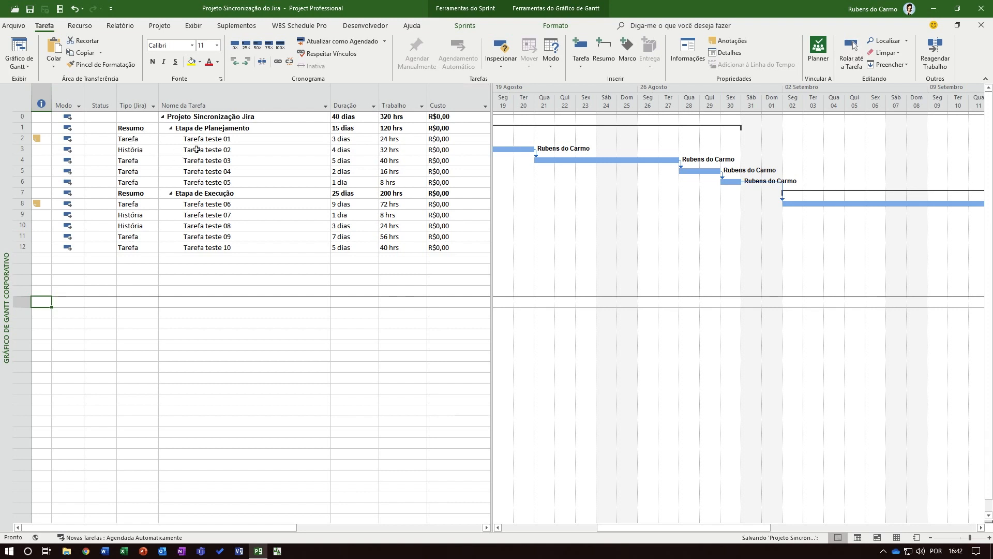
Select the ten tasks Tarefa teste 01 to Tarefa teste 10 and preview a Synchronise Selected run without applying its changes
{"action": "left_click", "coordinate": [233, 141]}
{"action": "key", "text": "shift+Down"}
{"action": "key", "text": "shift+Down"}
{"action": "key", "text": "shift+Down"}
{"action": "key", "text": "shift+Down"}
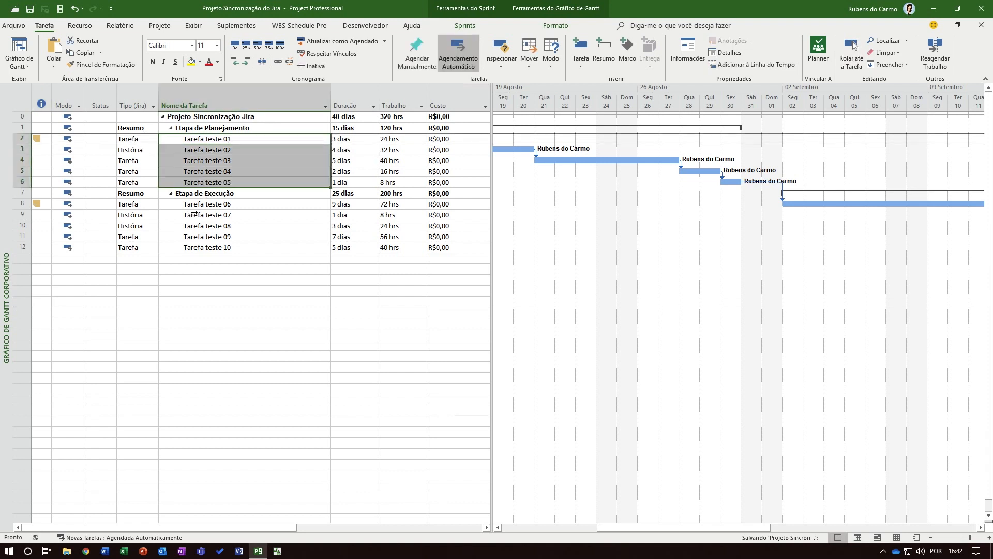
{"action": "left_click", "coordinate": [202, 204], "text": "ctrl"}
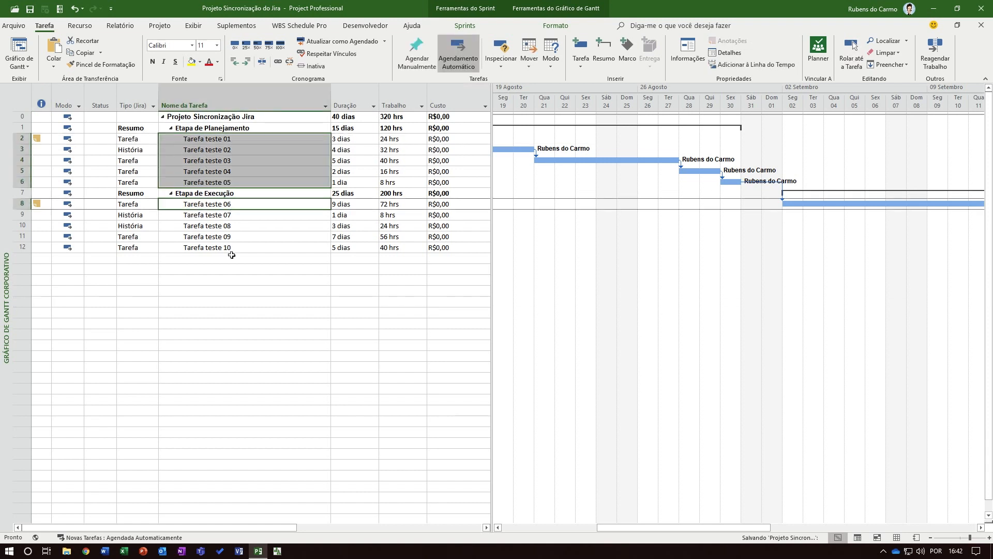
{"action": "left_click", "coordinate": [261, 248], "text": "ctrl"}
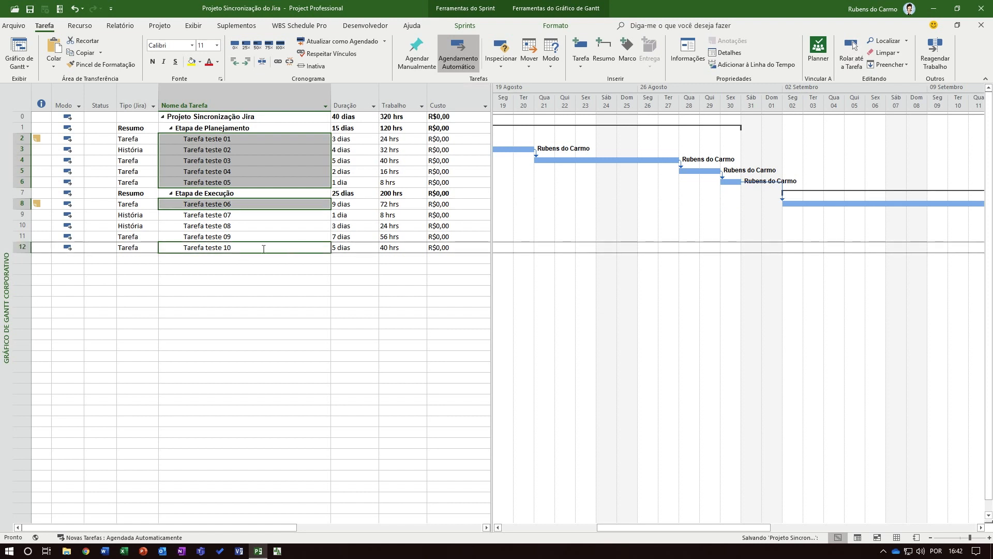
{"action": "left_click", "coordinate": [235, 236], "text": "ctrl"}
{"action": "left_click", "coordinate": [235, 225], "text": "ctrl"}
{"action": "left_click", "coordinate": [234, 216], "text": "ctrl"}
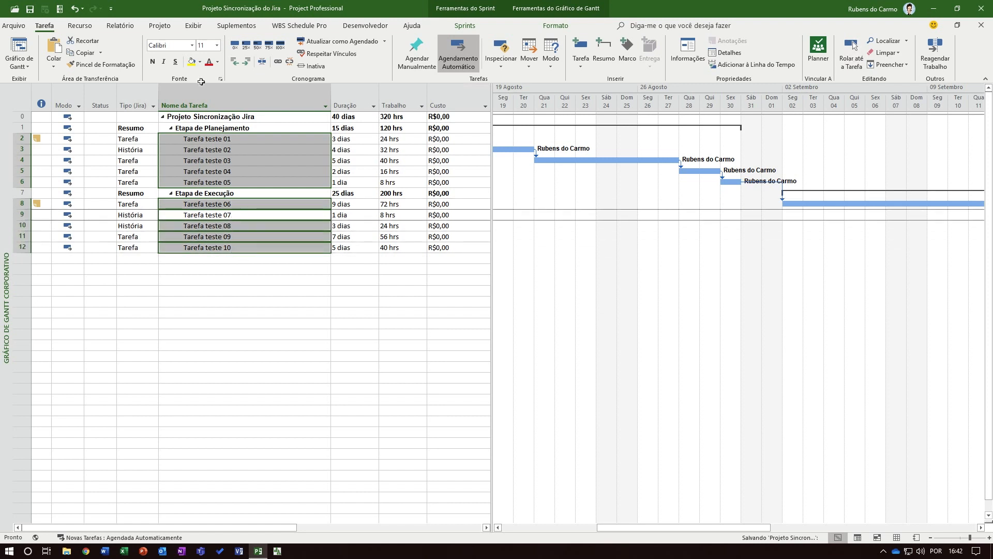
{"action": "left_click", "coordinate": [61, 10]}
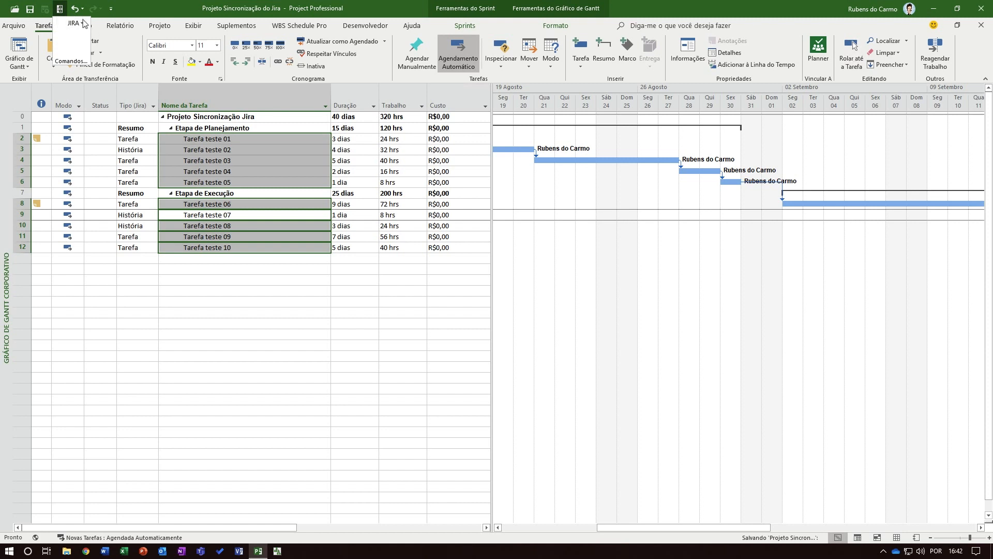
{"action": "left_click", "coordinate": [84, 23]}
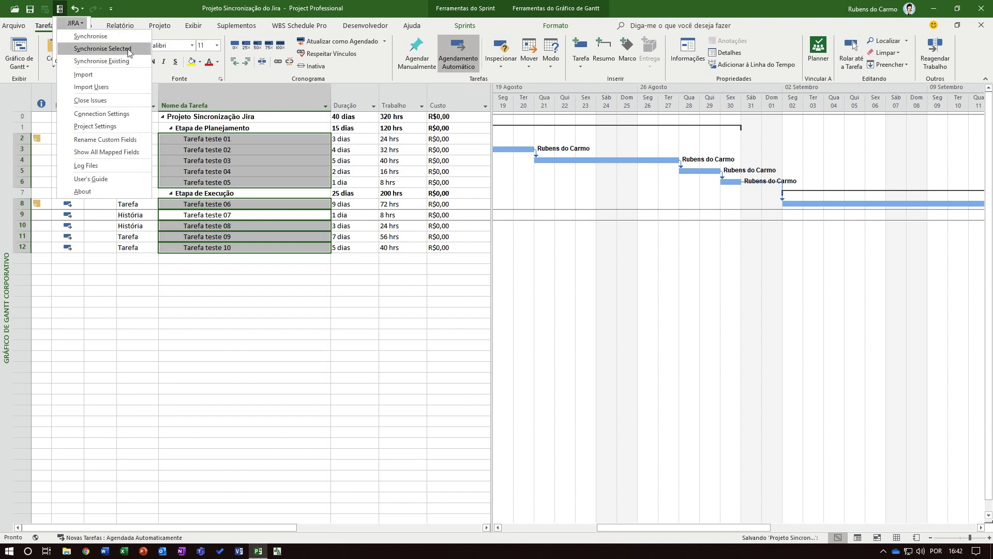
{"action": "left_click", "coordinate": [102, 49]}
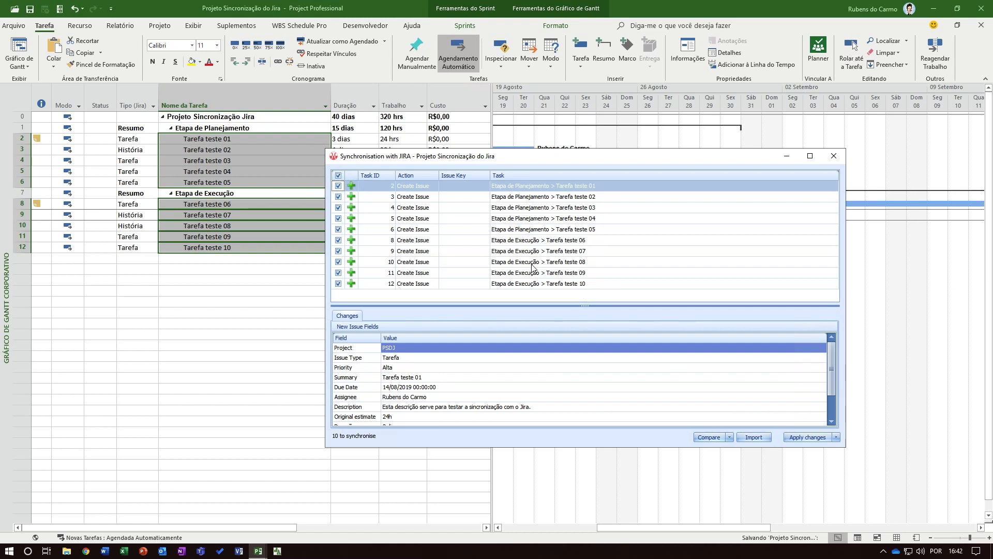
{"action": "left_click", "coordinate": [217, 301]}
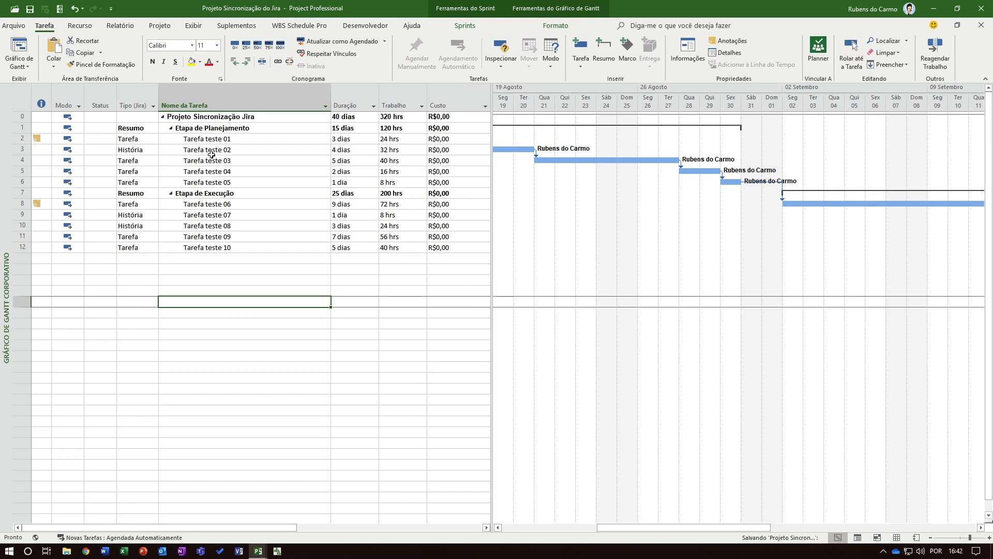
Preview a full Synchronise run with Jira without applying it, and check the Etapa de Planejamento and Etapa de Execução summary rows
{"action": "left_click", "coordinate": [59, 9]}
{"action": "left_click", "coordinate": [75, 23]}
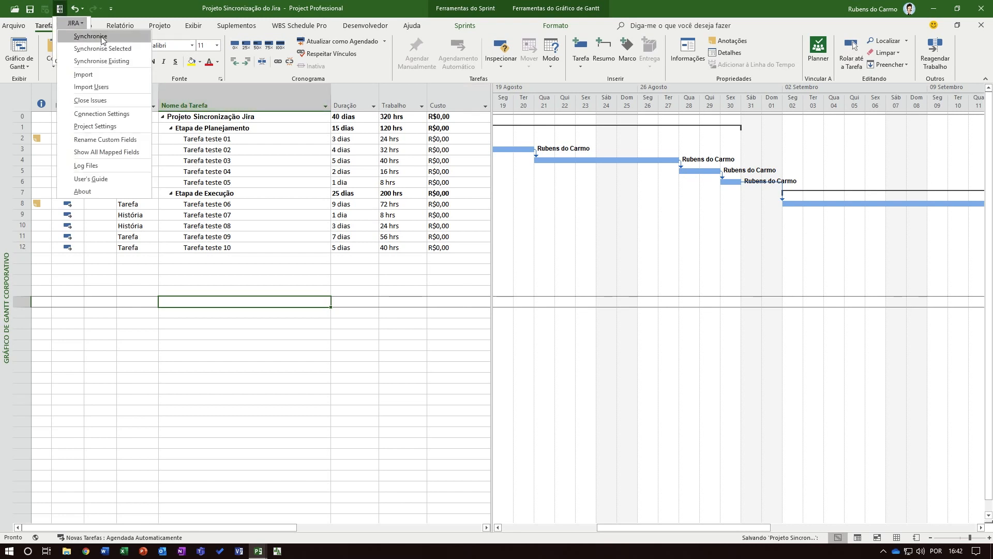
{"action": "left_click", "coordinate": [101, 36]}
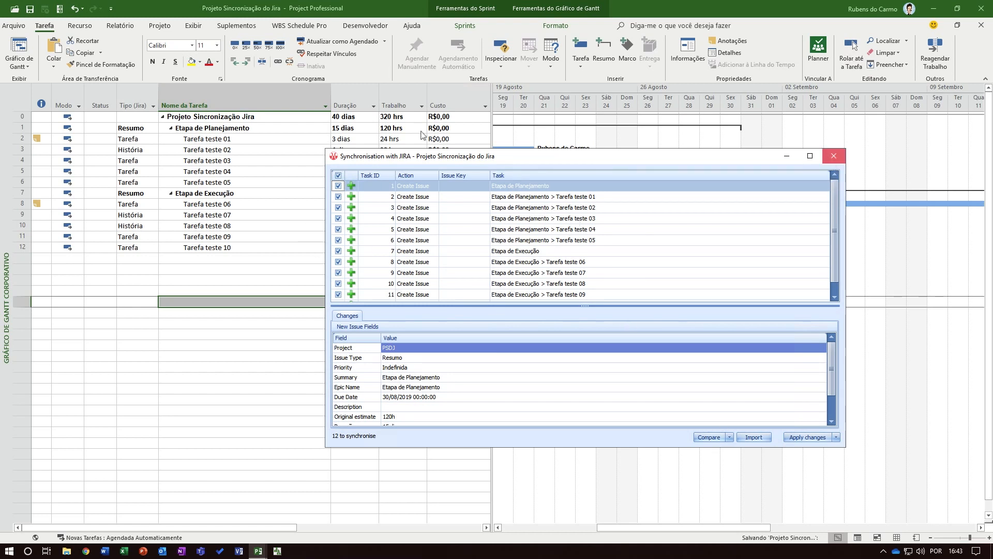
{"action": "left_click", "coordinate": [834, 156]}
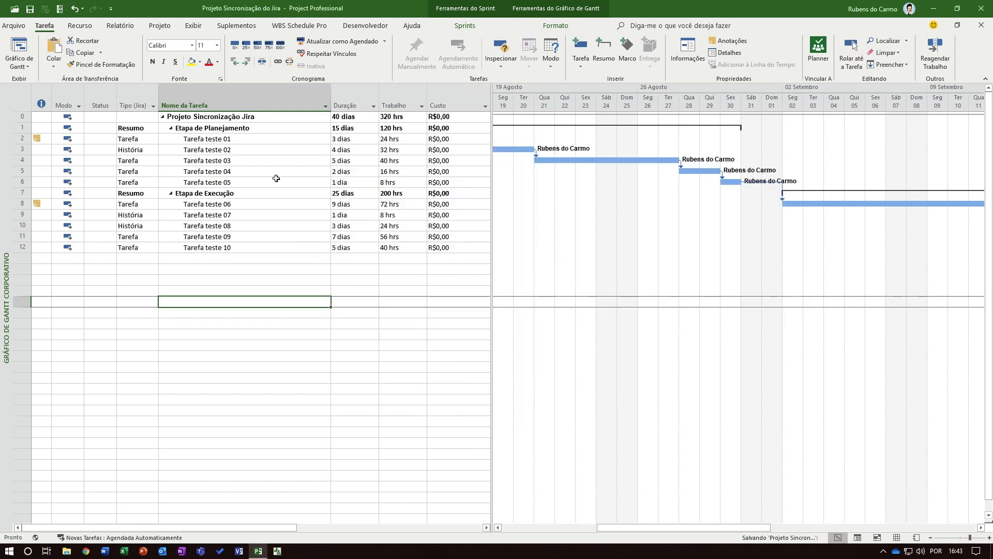
{"action": "left_click", "coordinate": [214, 129]}
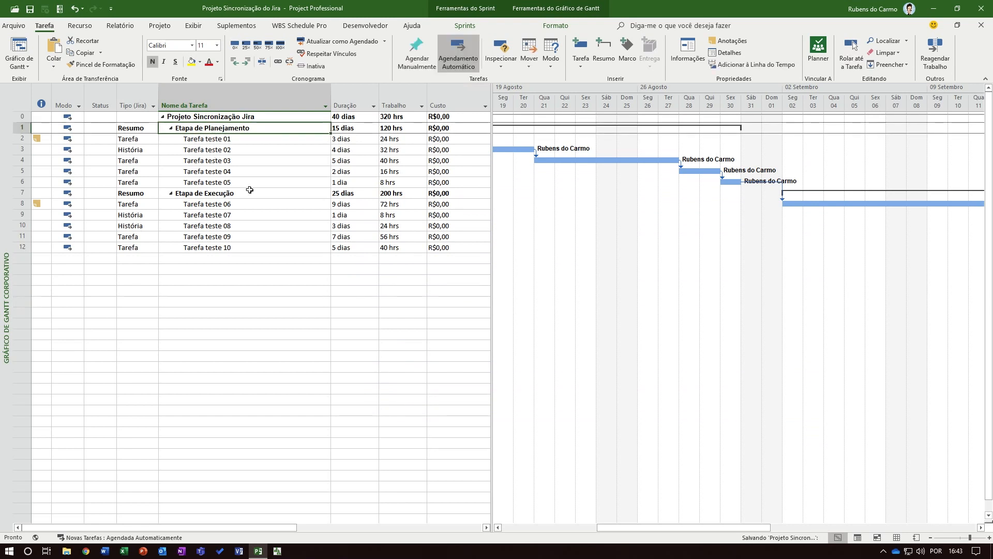
{"action": "left_click", "coordinate": [250, 192]}
{"action": "left_click", "coordinate": [252, 312]}
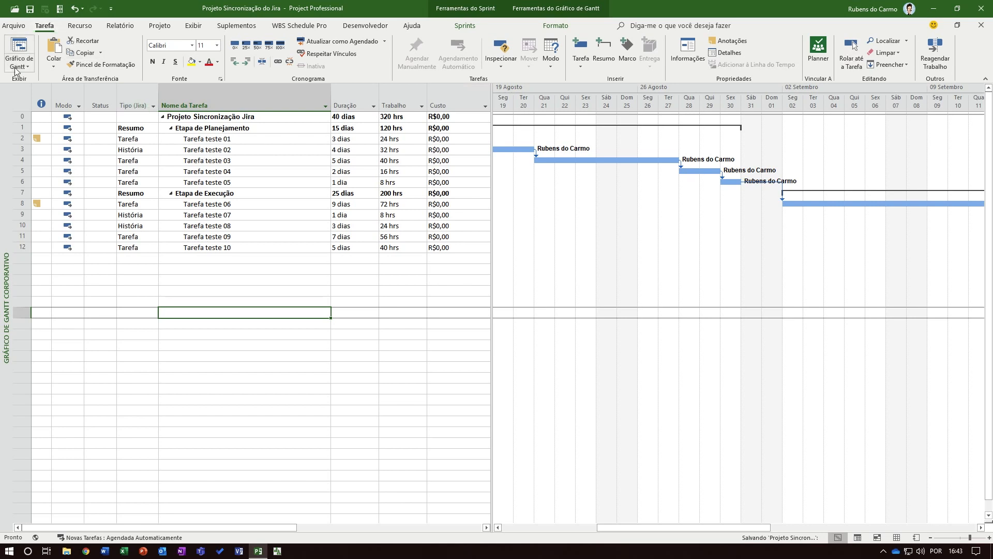
Display the schedule in the Sprints planning view, Planilha de Painel de Tarefas
{"action": "left_click", "coordinate": [455, 26]}
{"action": "left_click", "coordinate": [17, 63]}
{"action": "left_click", "coordinate": [51, 89]}
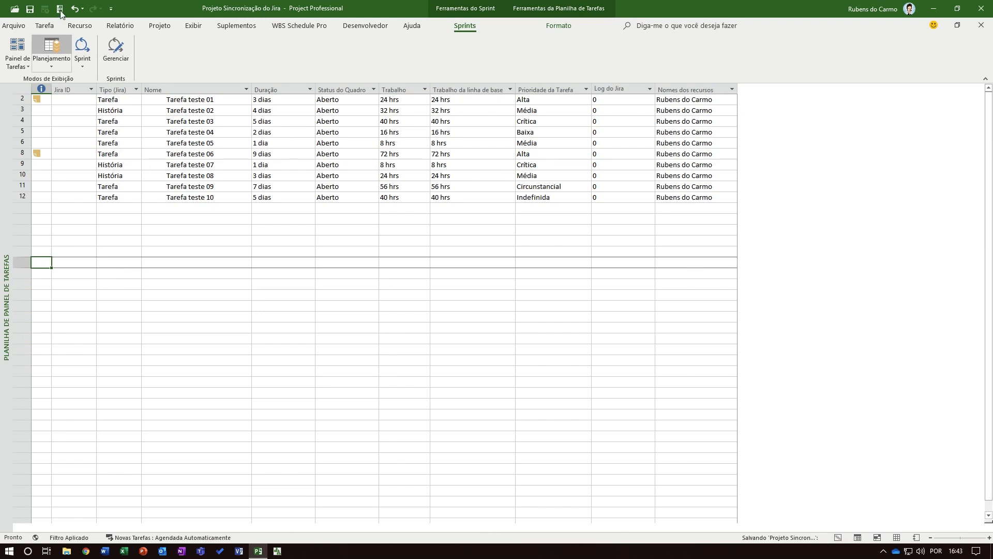
Synchronise the whole schedule with Jira, review the list of issues to create, and apply all the changes
{"action": "left_click", "coordinate": [60, 9]}
{"action": "left_click", "coordinate": [92, 36]}
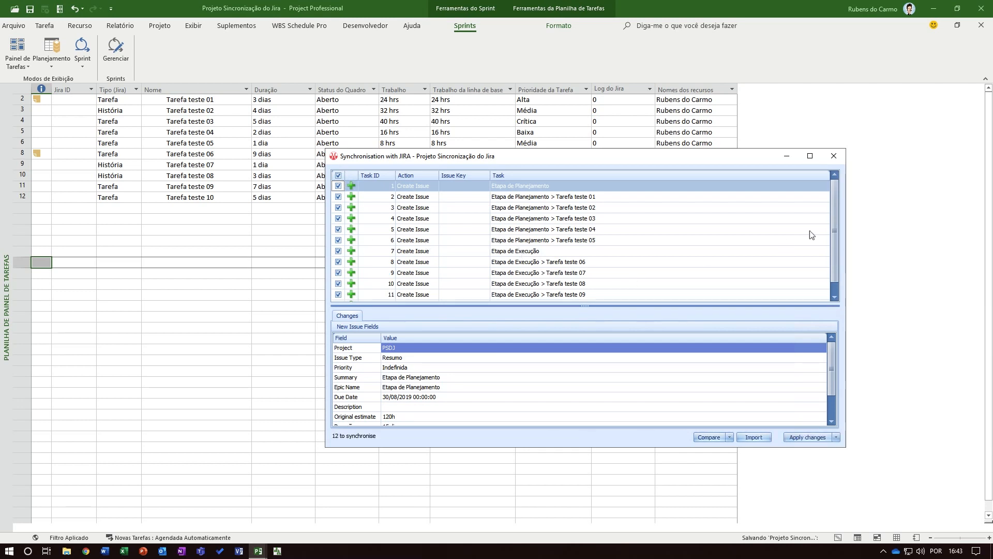
{"action": "left_click", "coordinate": [833, 293]}
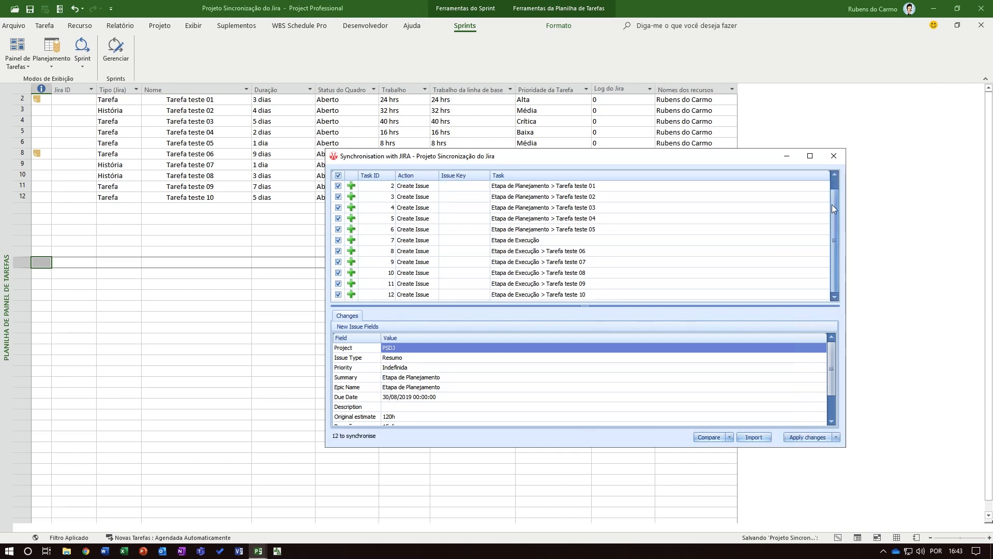
{"action": "scroll", "coordinate": [833, 209], "scroll_direction": "up", "scroll_amount": 1}
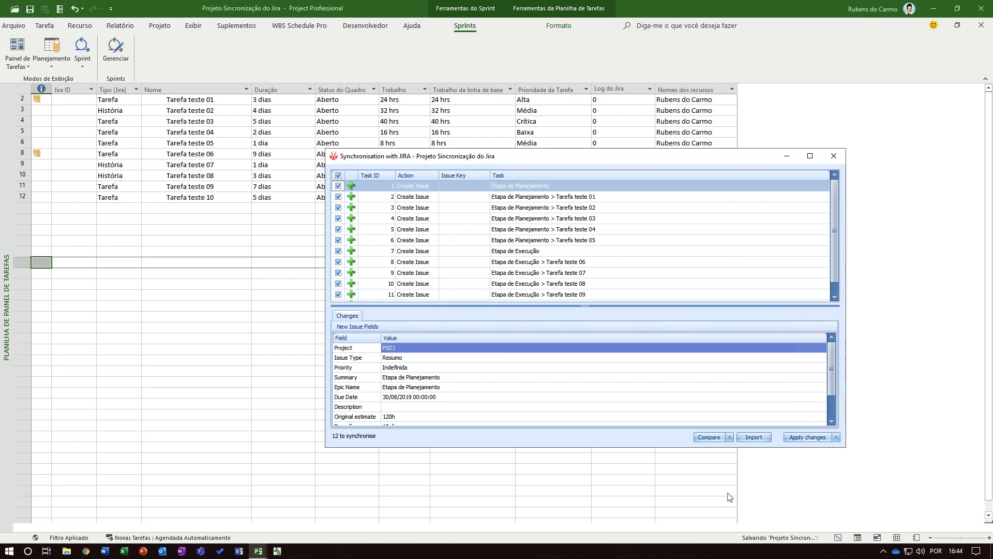
{"action": "left_click", "coordinate": [806, 437]}
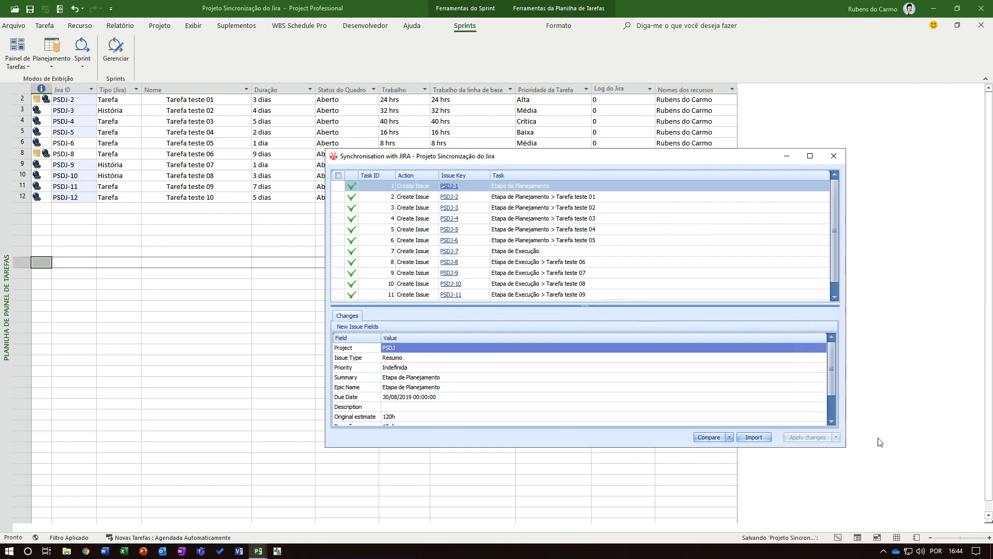
{"action": "left_click", "coordinate": [834, 155]}
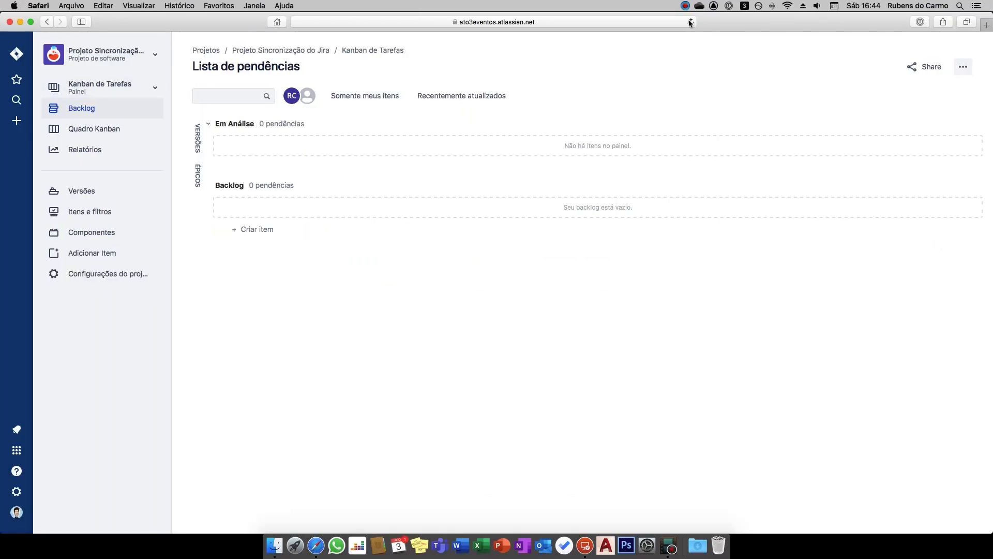
Switch to Safari, reload the Jira backlog, and examine the project's epics and the details of Etapa de Planejamento
{"action": "left_click", "coordinate": [690, 22]}
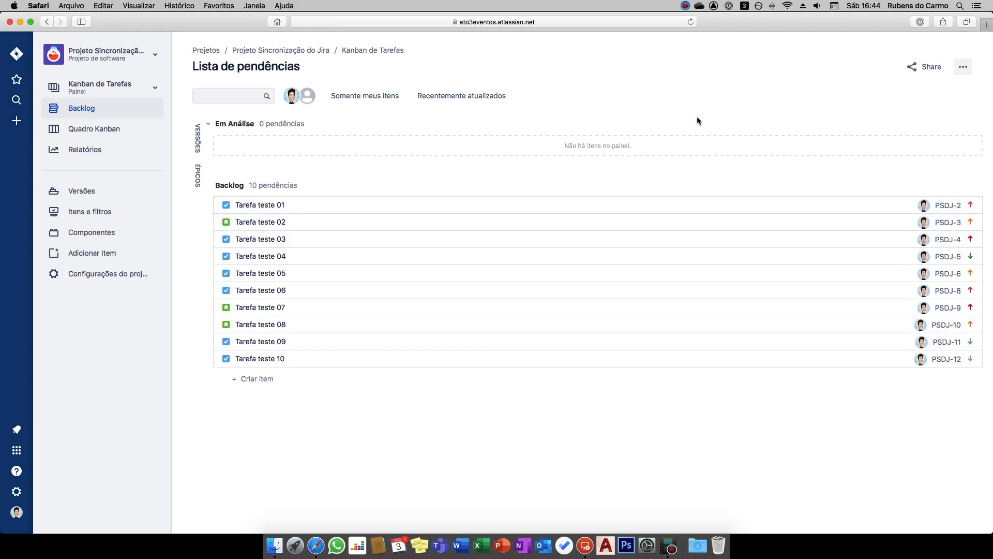
{"action": "left_click", "coordinate": [198, 175]}
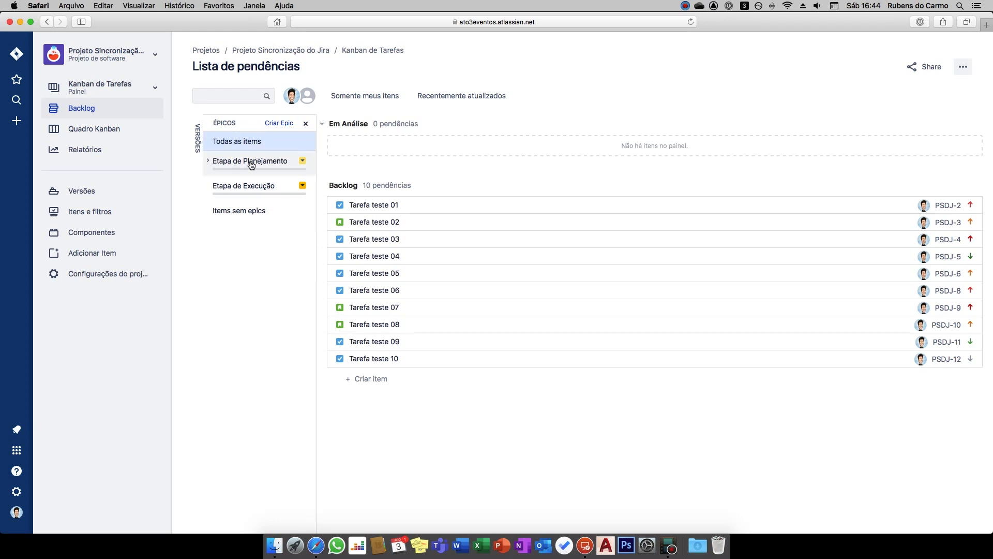
{"action": "left_click", "coordinate": [303, 186]}
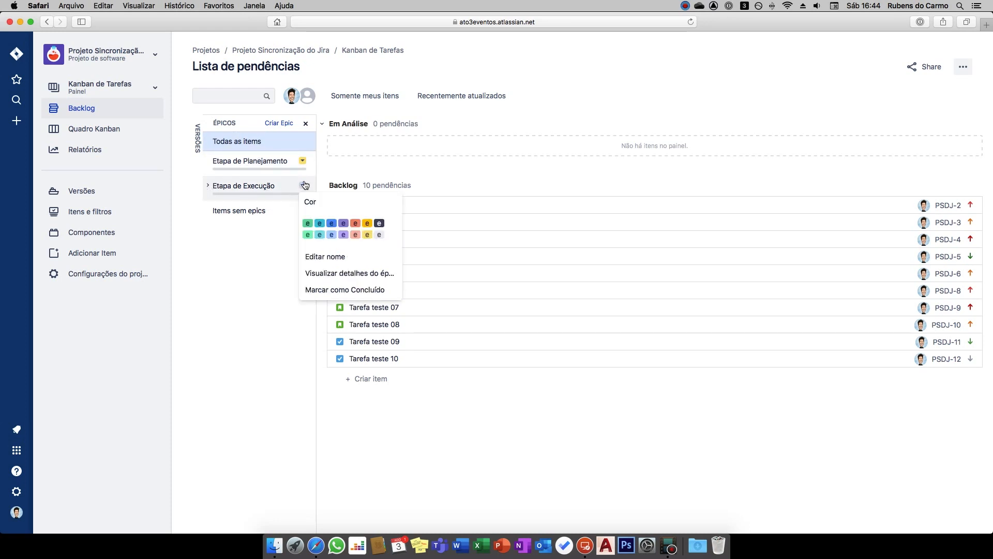
{"action": "left_click", "coordinate": [272, 171]}
{"action": "left_click", "coordinate": [207, 161]}
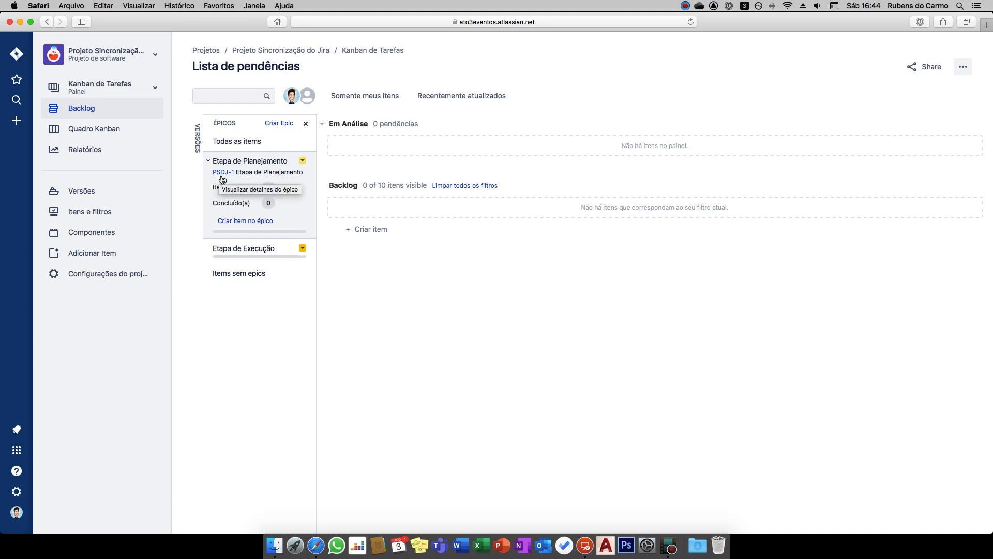
{"action": "left_click", "coordinate": [221, 177]}
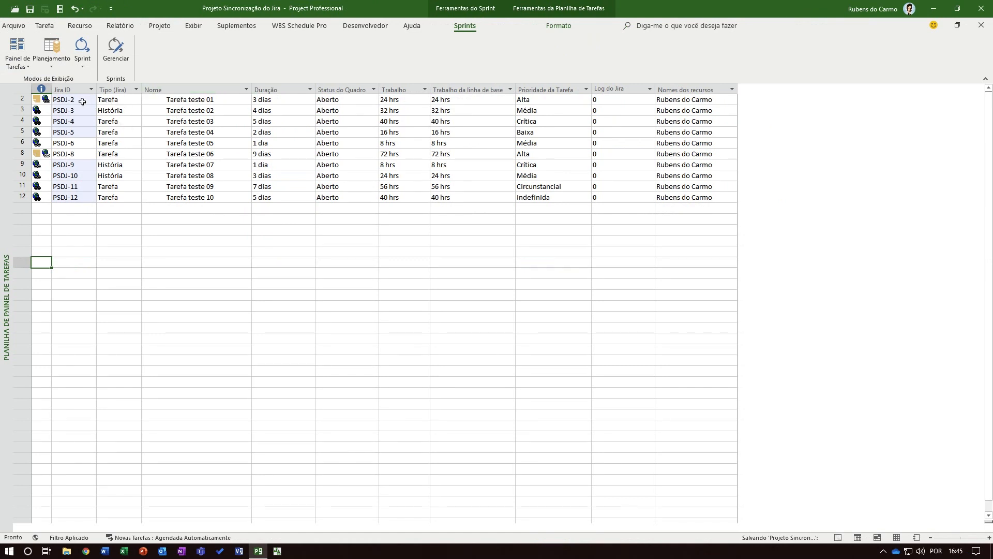
Return to Microsoft Project and display the schedule in the Gráfico de Gantt Corporativo view
{"action": "left_click", "coordinate": [44, 26]}
{"action": "left_click", "coordinate": [19, 61]}
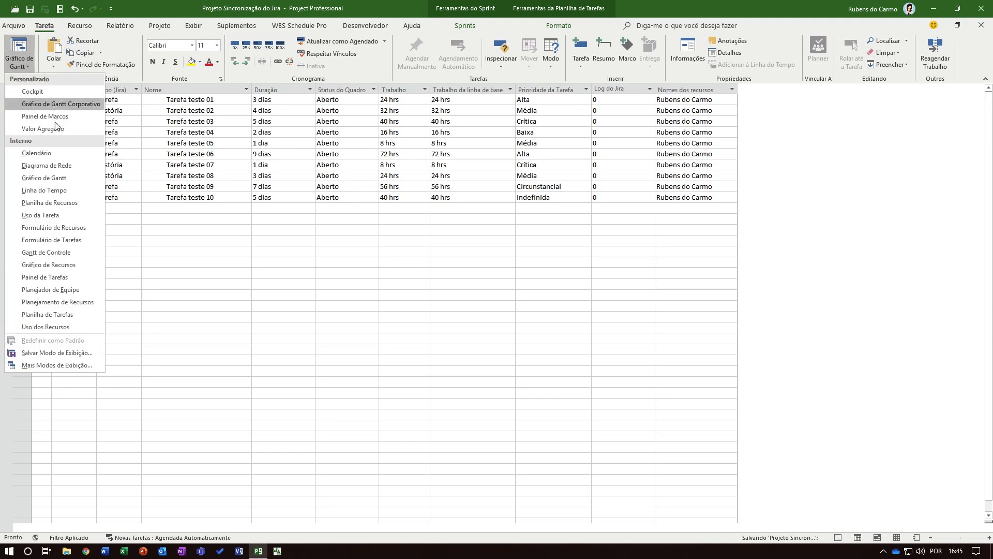
{"action": "left_click", "coordinate": [55, 104]}
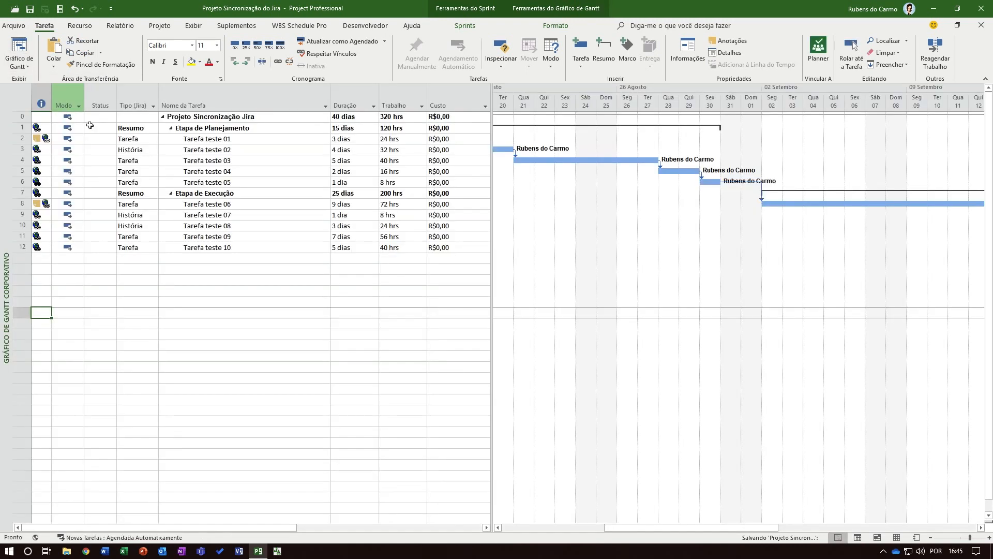
Insert the Jira ID (Empresa) column before the Tipo (Jira) column in the task table
{"action": "right_click", "coordinate": [133, 102]}
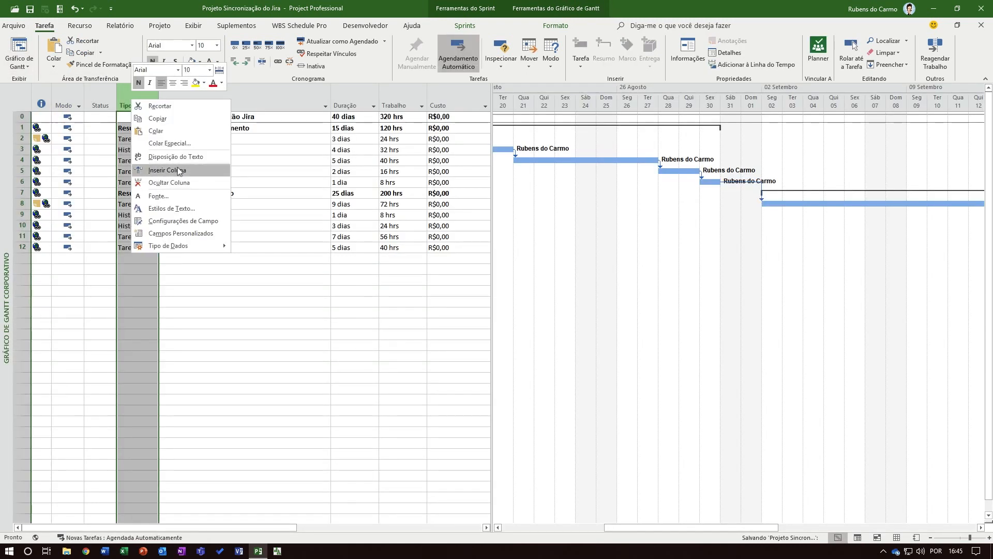
{"action": "left_click", "coordinate": [179, 171]}
{"action": "type", "text": "jira ID (Empresa"}
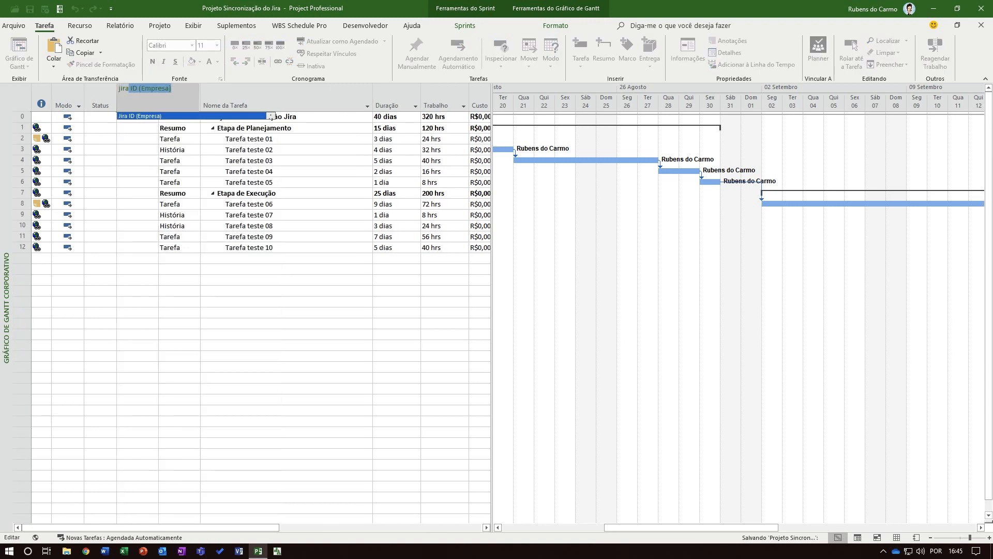
{"action": "key", "text": "Return"}
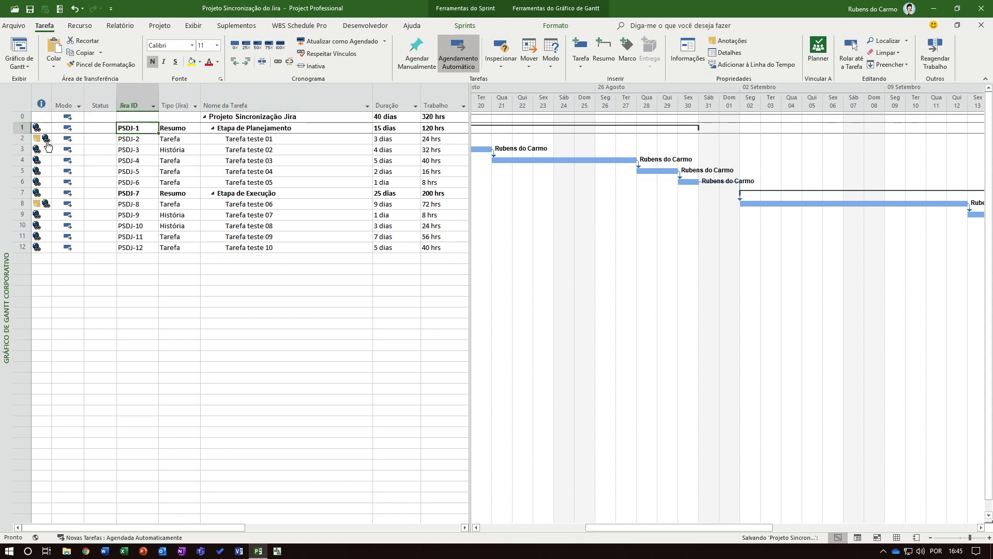
View the Jira issue linked to Tarefa teste 01 in the browser and compare its description with the task's notes in Microsoft Project
{"action": "mouse_move", "coordinate": [48, 146]}
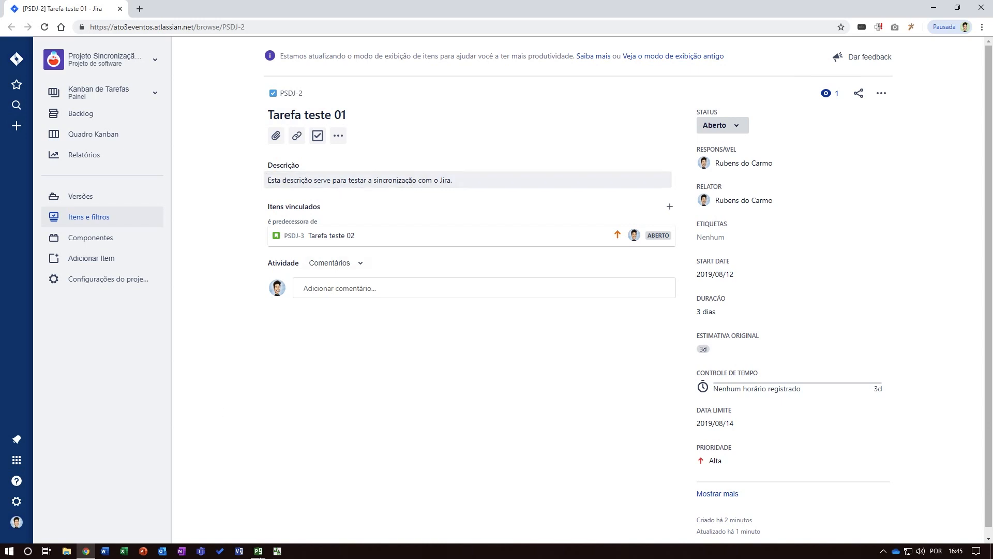
{"action": "left_click", "coordinate": [262, 552]}
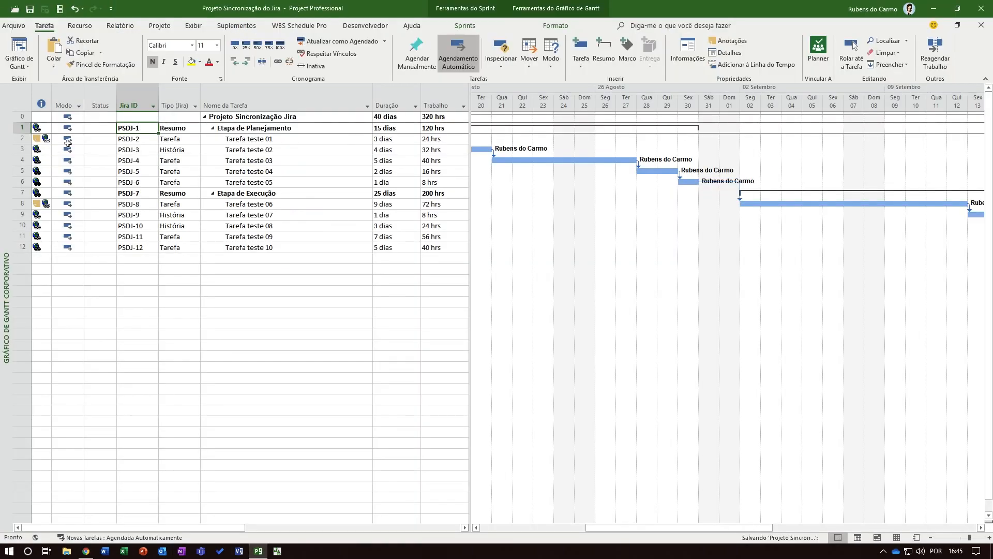
{"action": "left_click", "coordinate": [239, 140]}
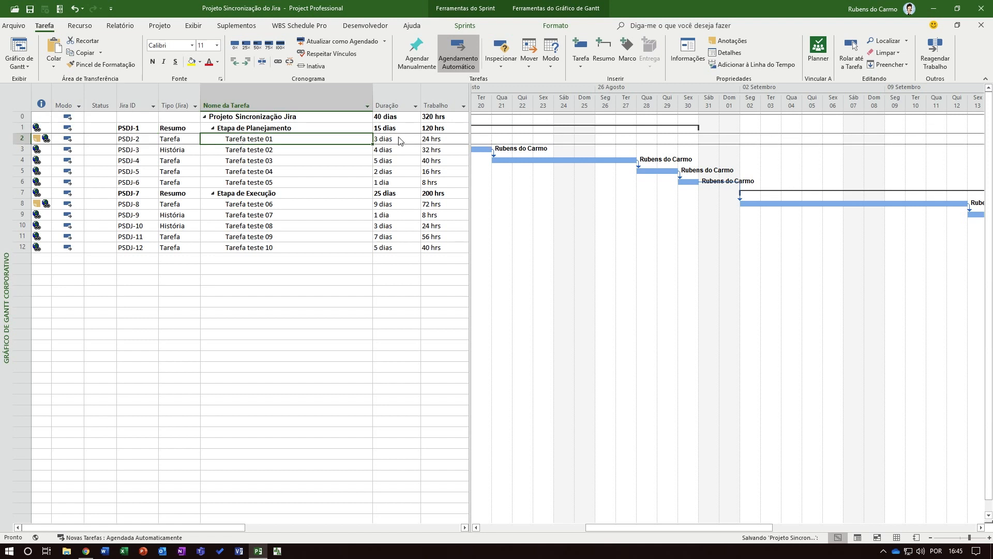
{"action": "double_click", "coordinate": [353, 137]}
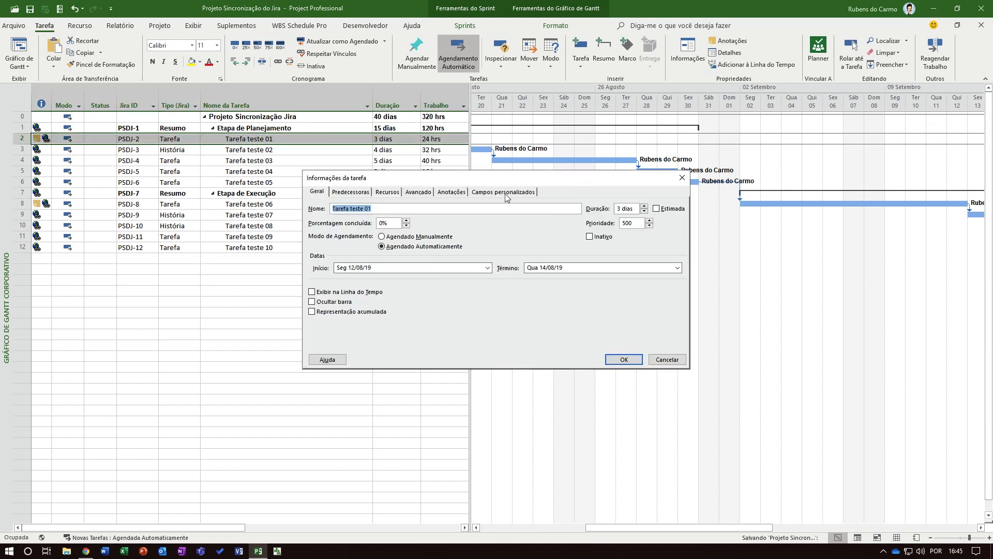
{"action": "left_click", "coordinate": [451, 192]}
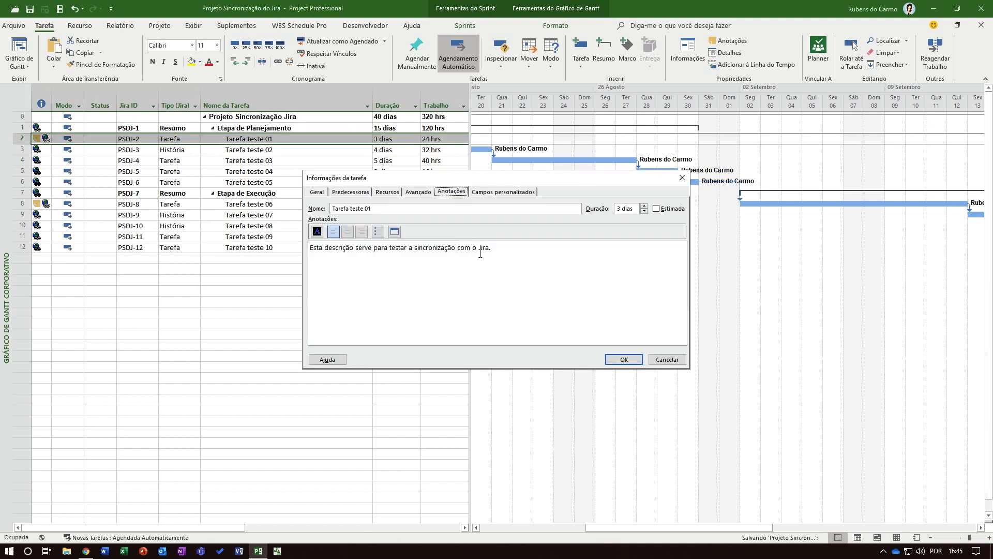
{"action": "left_click", "coordinate": [672, 359]}
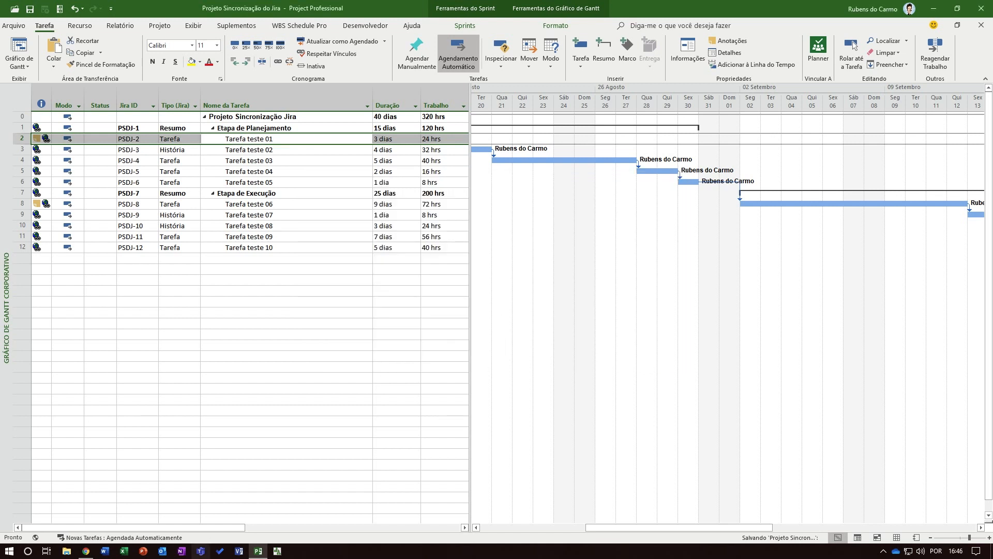
View Tarefa teste 02 in Jira through Tarefa teste 01's linked items and compare its links with the Predecessoras column in Microsoft Project
{"action": "left_click", "coordinate": [86, 550]}
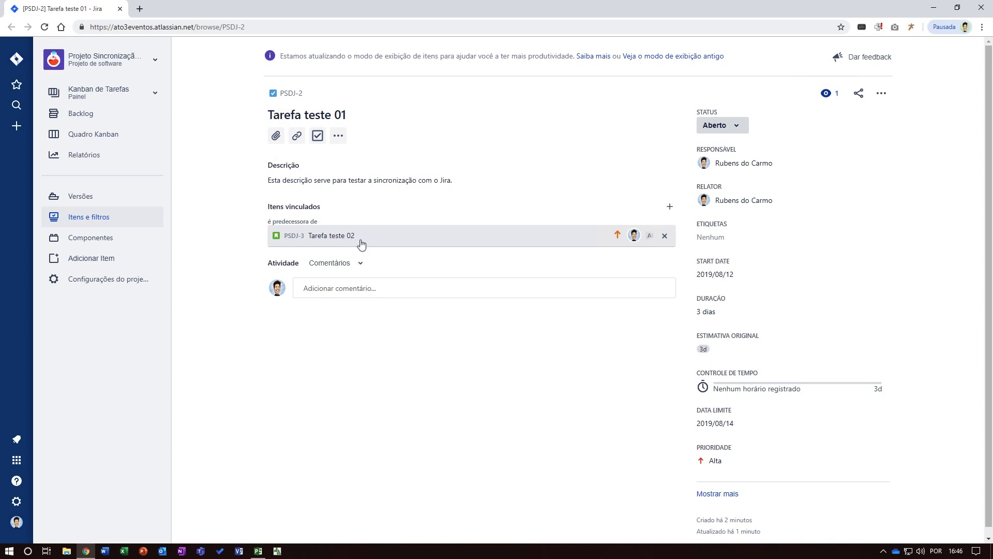
{"action": "left_click", "coordinate": [333, 236]}
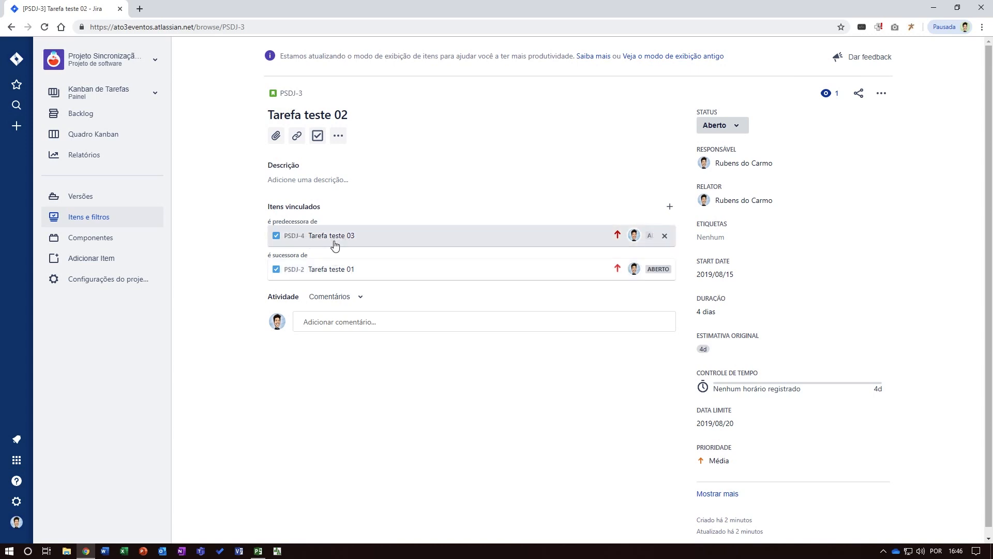
{"action": "left_click", "coordinate": [258, 550]}
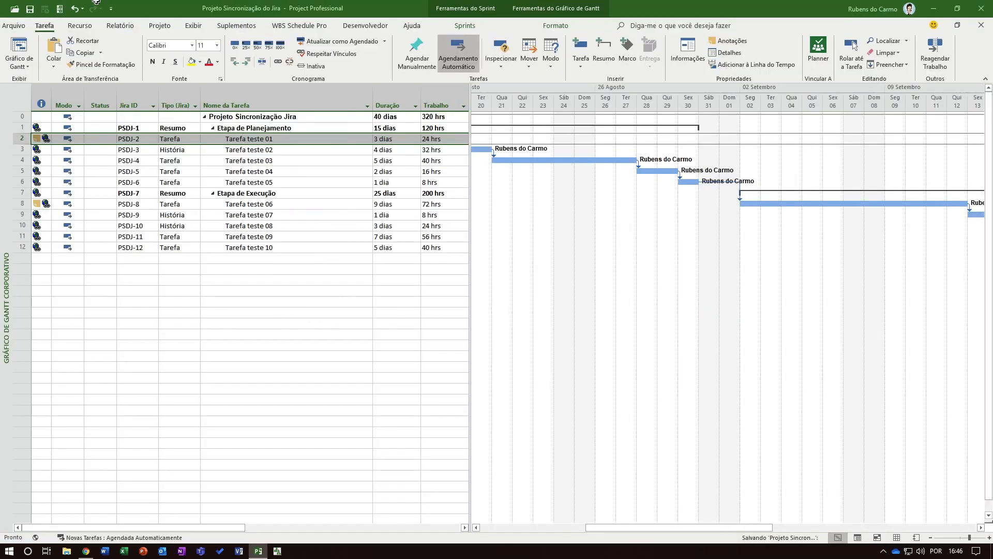
{"action": "left_click", "coordinate": [311, 149]}
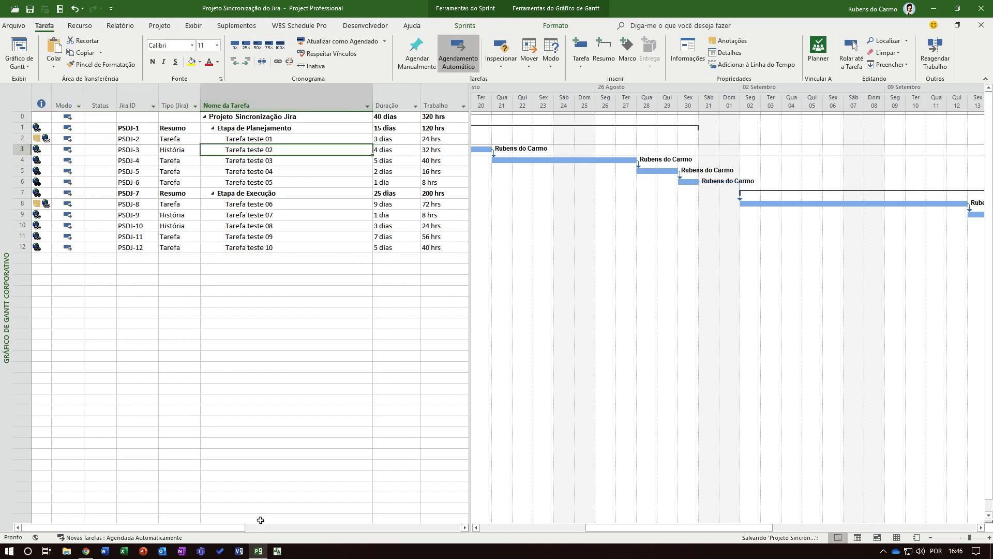
{"action": "left_click_drag", "start_coordinate": [231, 528], "coordinate": [530, 538]}
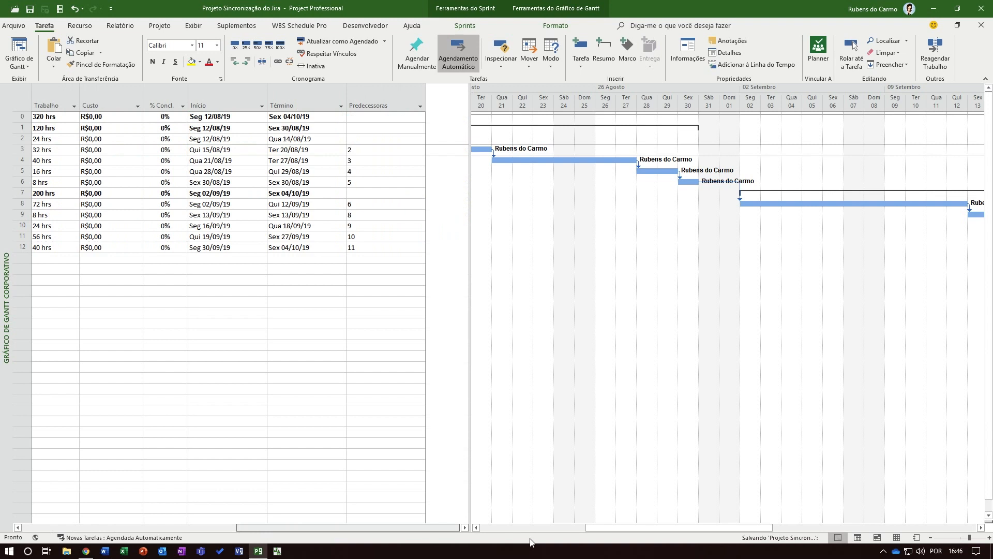
{"action": "left_click", "coordinate": [356, 162]}
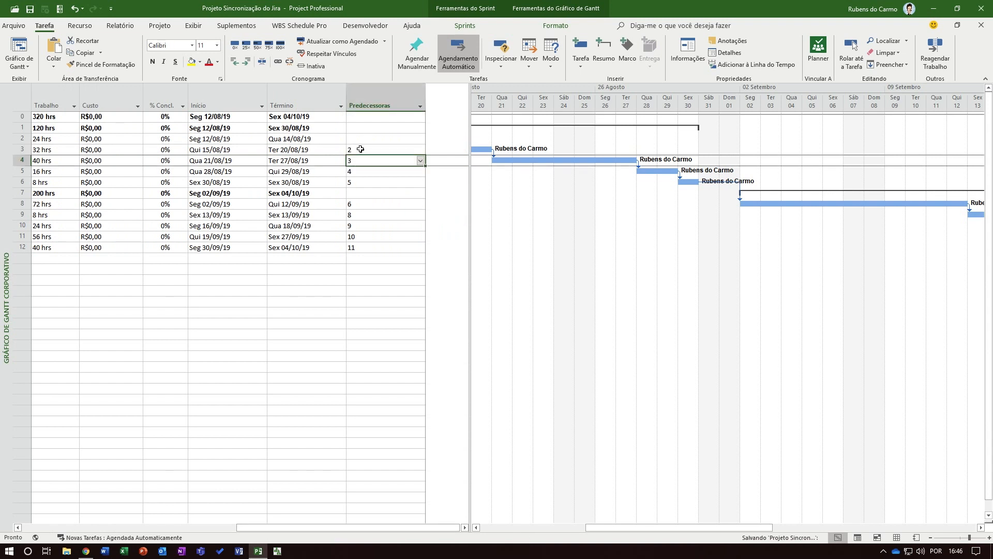
{"action": "left_click", "coordinate": [348, 153]}
{"action": "left_click_drag", "start_coordinate": [288, 528], "coordinate": [222, 528]}
{"action": "left_click_drag", "start_coordinate": [151, 517], "coordinate": [105, 522]}
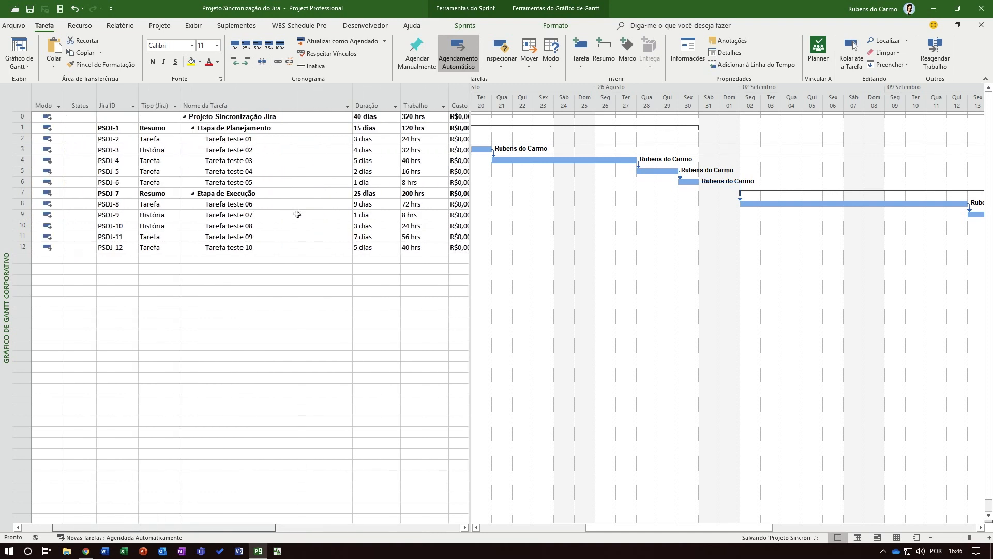
{"action": "left_click", "coordinate": [275, 146]}
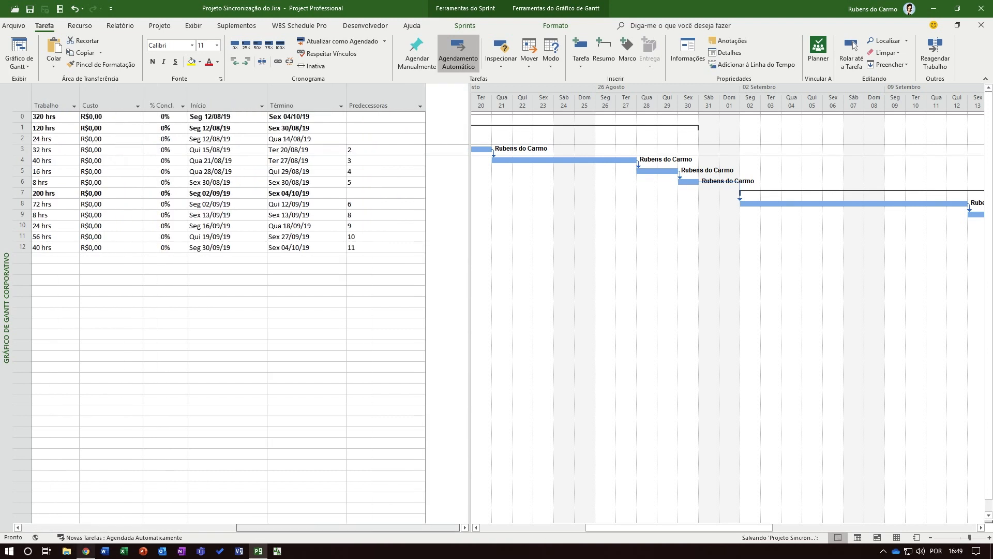
Compare Tarefa teste 02's original estimate and due date in Jira with its Trabalho and Término values in Microsoft Project
{"action": "left_click", "coordinate": [86, 551]}
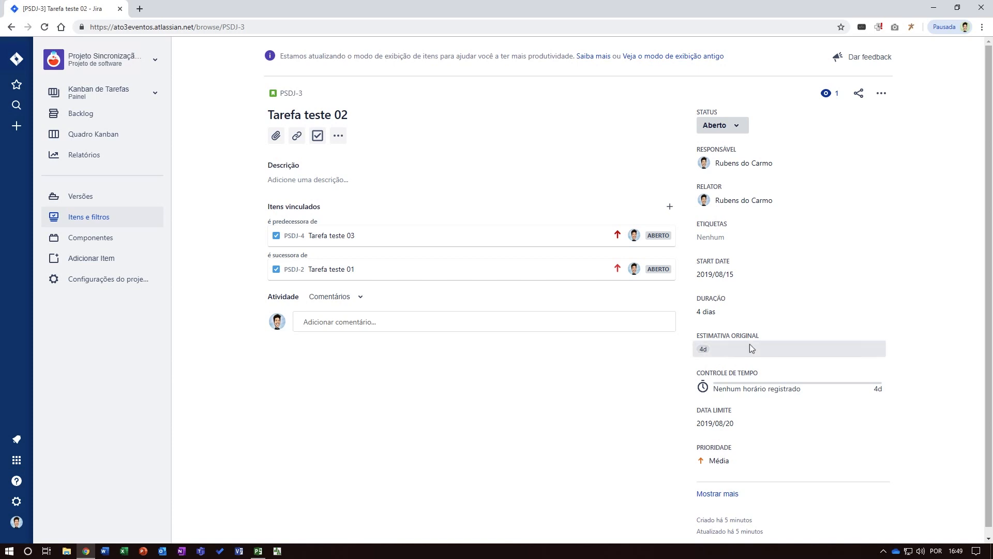
{"action": "left_click", "coordinate": [258, 551]}
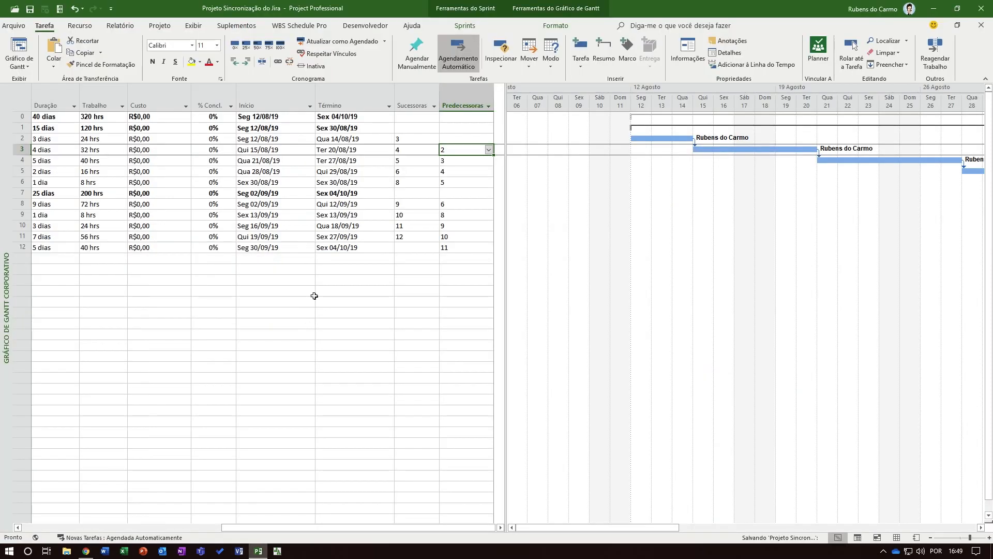
{"action": "left_click", "coordinate": [100, 150]}
{"action": "left_click_drag", "start_coordinate": [374, 533], "coordinate": [159, 528]}
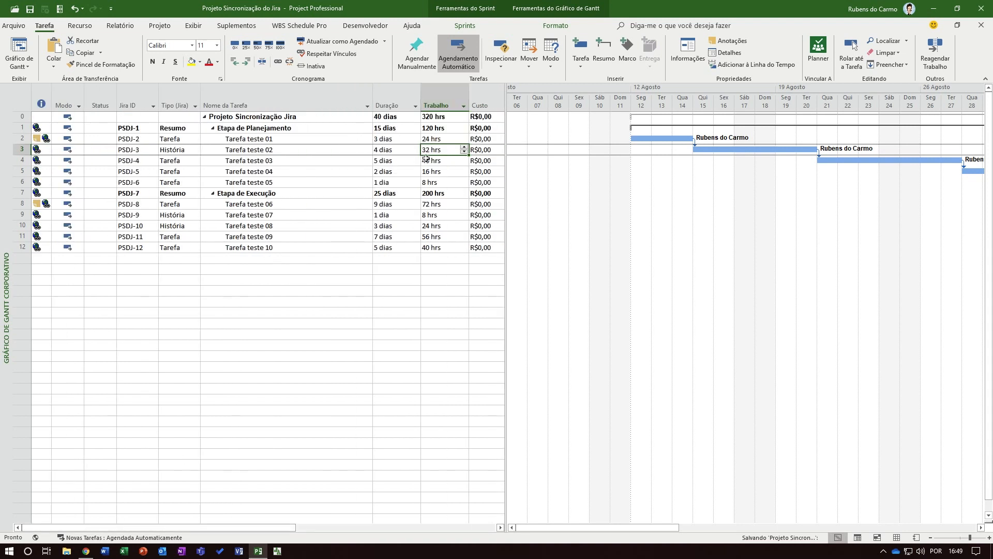
{"action": "left_click", "coordinate": [86, 551]}
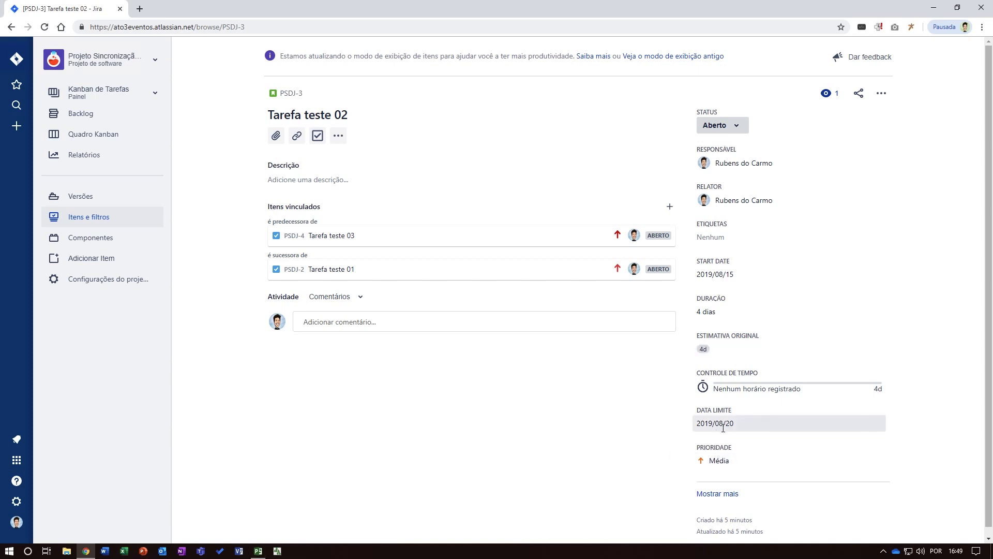
{"action": "left_click", "coordinate": [259, 550]}
{"action": "left_click_drag", "start_coordinate": [207, 528], "coordinate": [453, 520]}
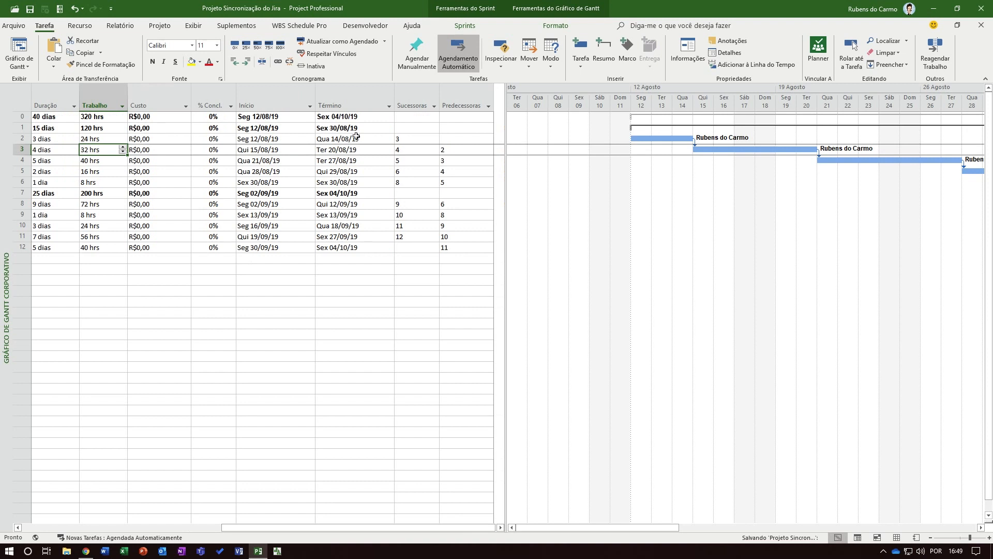
{"action": "left_click", "coordinate": [346, 150]}
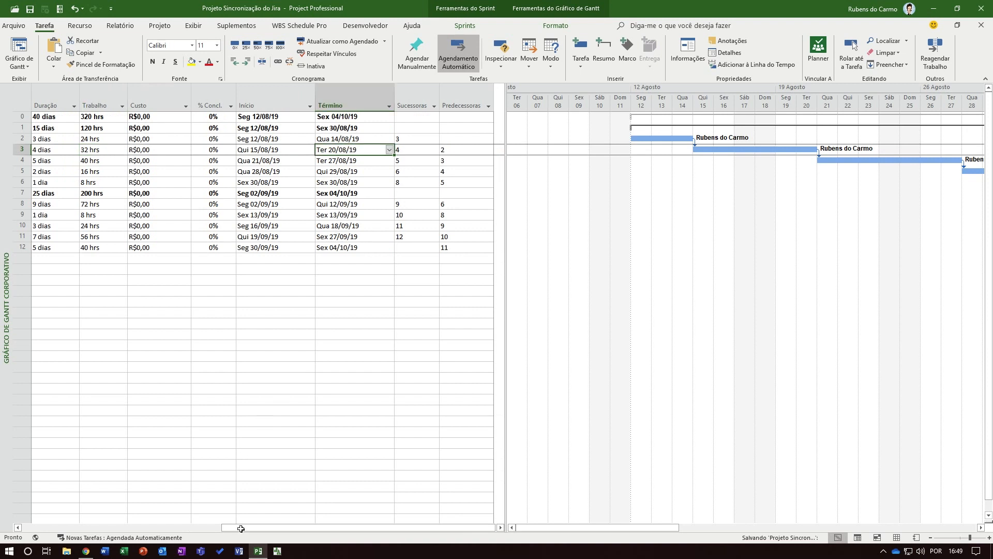
{"action": "left_click_drag", "start_coordinate": [243, 529], "coordinate": [1, 511]}
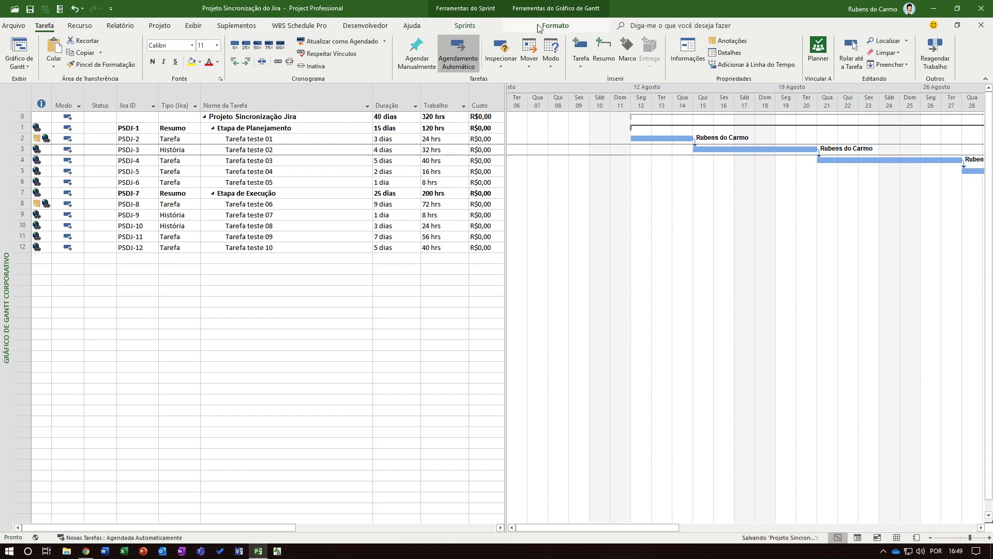
Display the tasks in the Planilha de Painel de Tarefas view and check the priority of Tarefa teste 02
{"action": "left_click", "coordinate": [464, 26]}
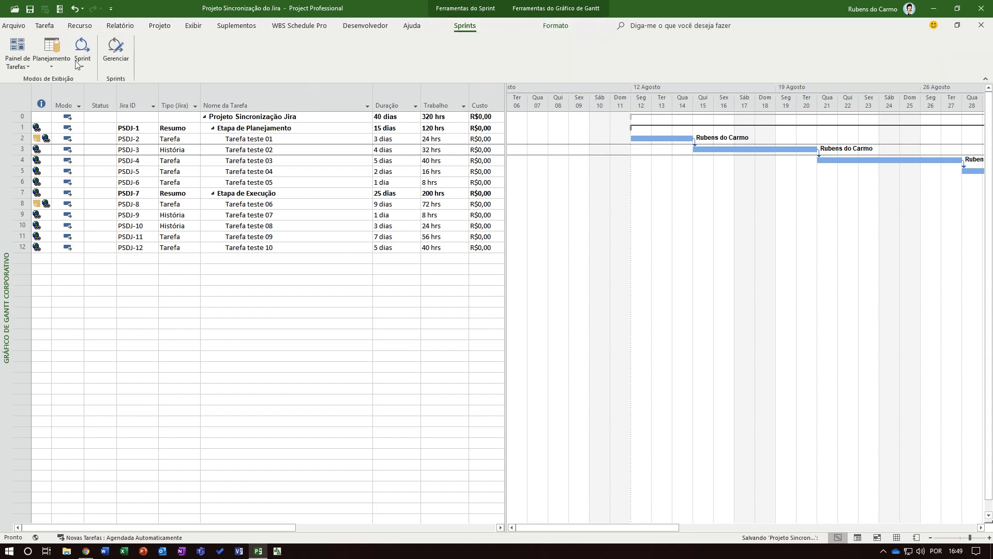
{"action": "left_click", "coordinate": [26, 66]}
{"action": "left_click", "coordinate": [51, 91]}
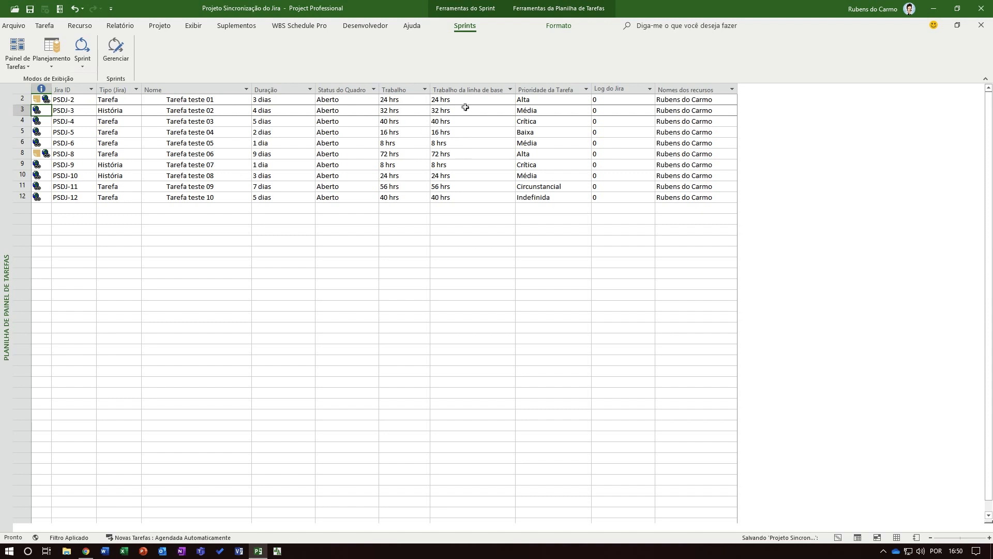
{"action": "left_click", "coordinate": [558, 113]}
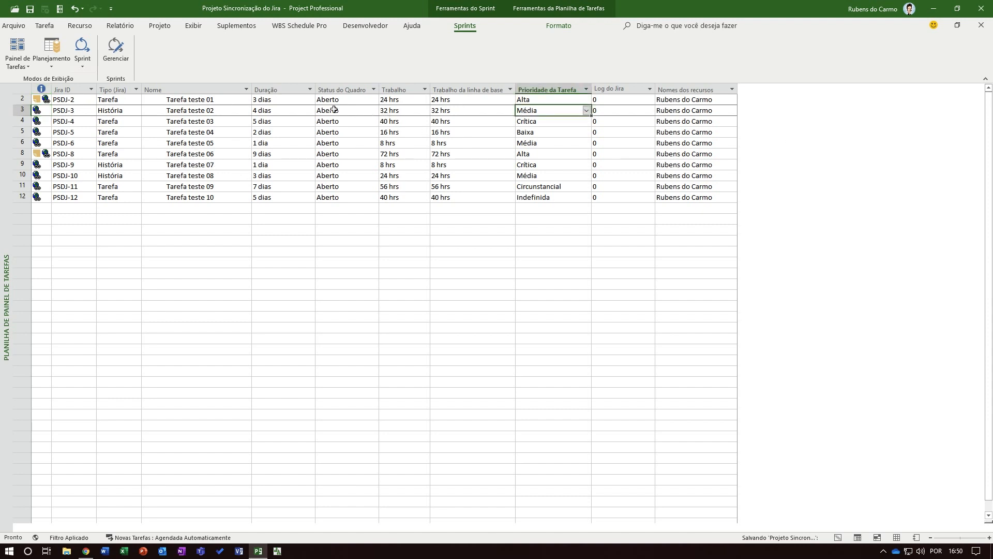
Close the Chrome window that shows the Jira issue Tarefa teste 02
{"action": "key", "text": "ctrl+Left"}
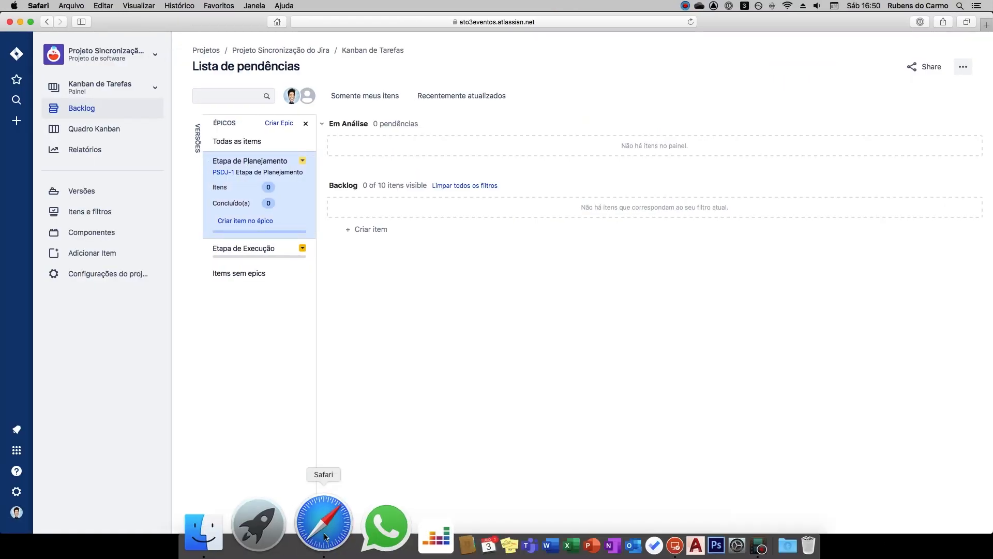
{"action": "key", "text": "ctrl+Right"}
{"action": "left_click", "coordinate": [88, 556]}
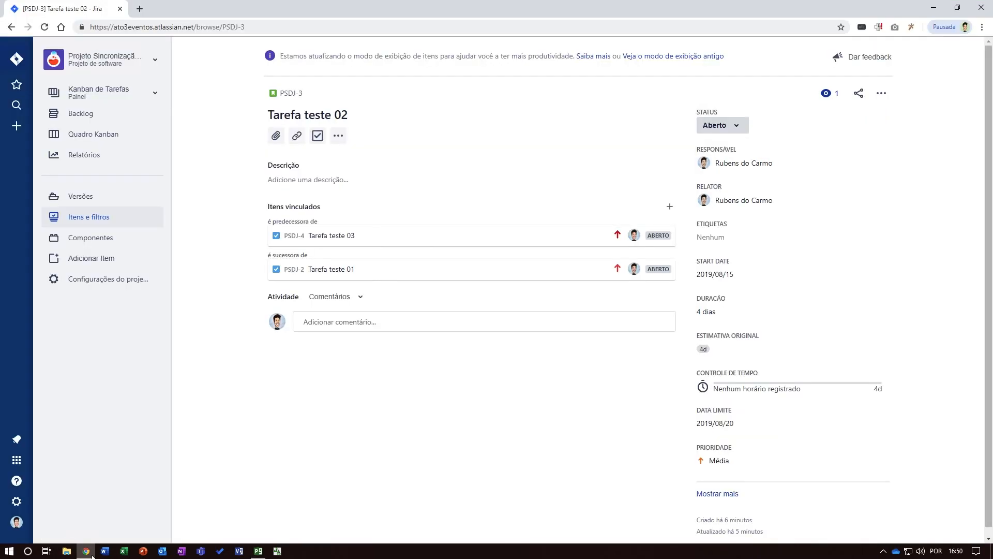
{"action": "right_click", "coordinate": [89, 554]}
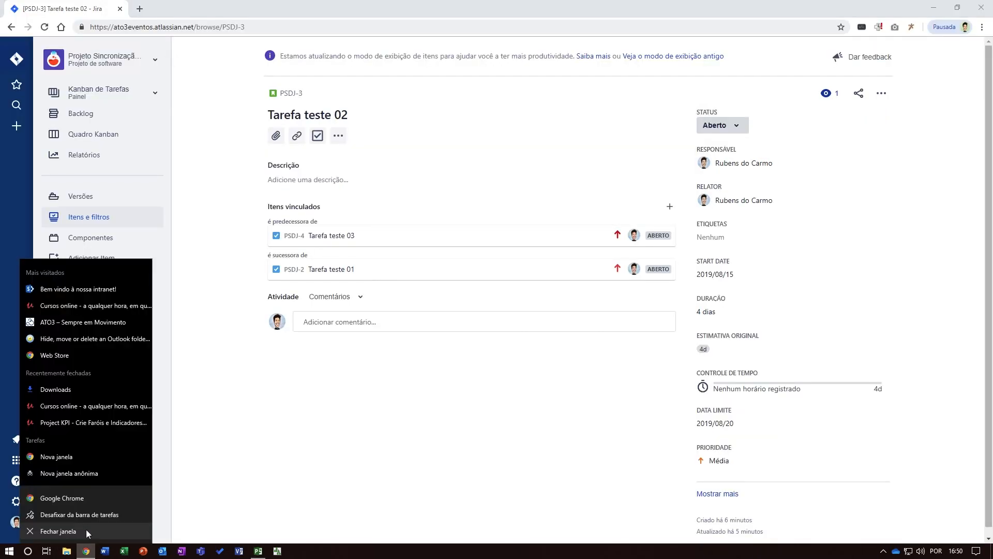
{"action": "left_click", "coordinate": [85, 531]}
Switch to Safari, reload the Jira backlog and clear all its filters
{"action": "key", "text": "ctrl+Left"}
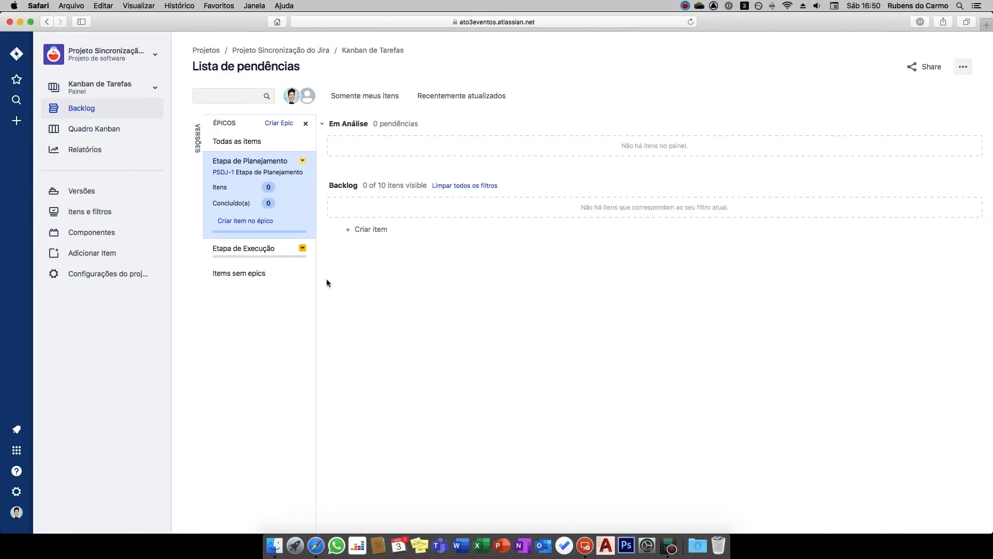
{"action": "left_click", "coordinate": [96, 110]}
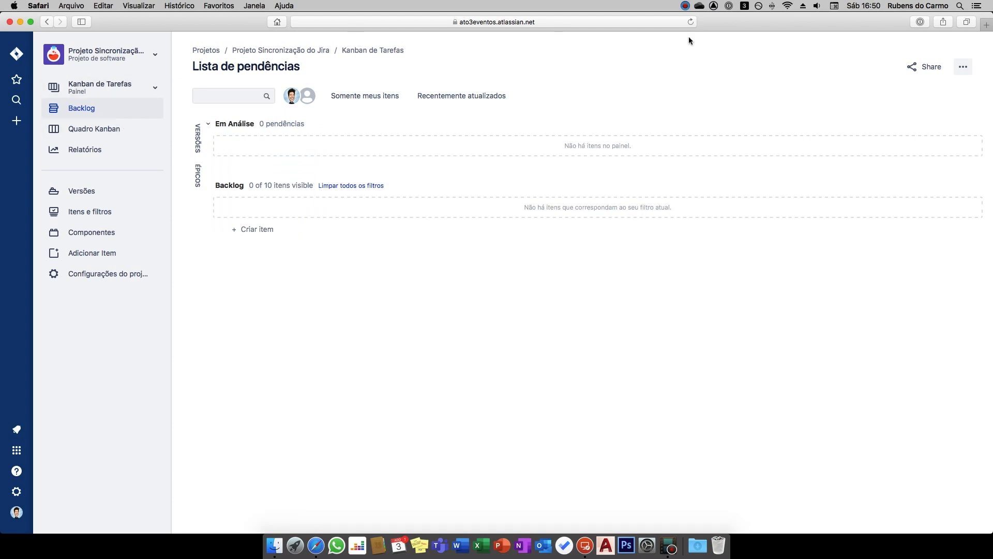
{"action": "left_click", "coordinate": [691, 22]}
{"action": "left_click", "coordinate": [343, 186]}
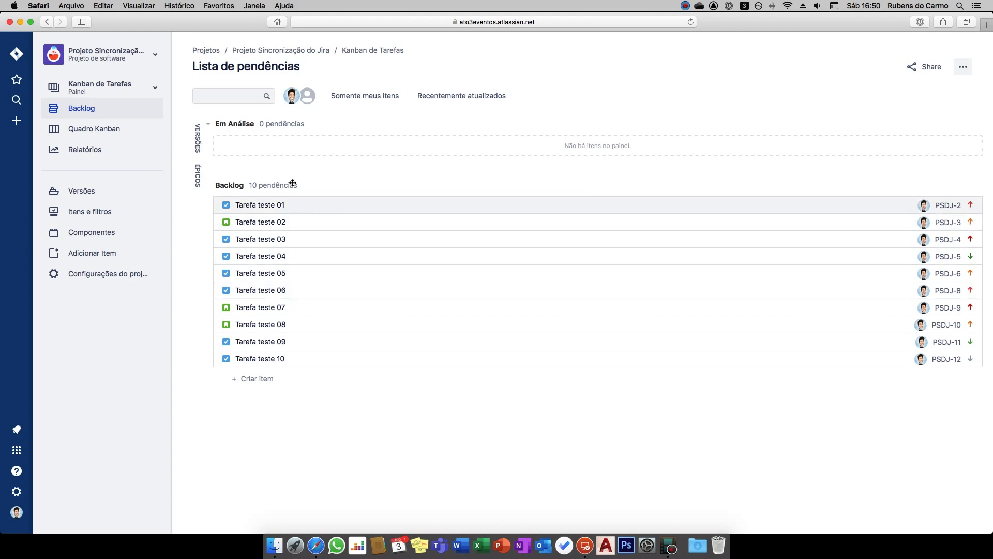
Try to move Tarefa teste 01 from the backlog to Em Análise
{"action": "left_click_drag", "start_coordinate": [294, 145], "coordinate": [293, 148]}
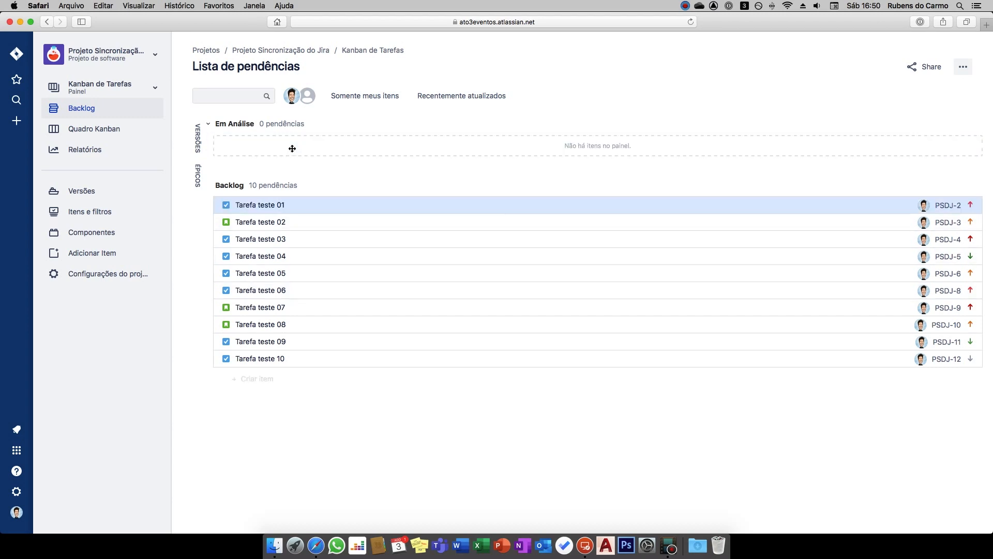
{"action": "left_click_drag", "start_coordinate": [289, 189], "coordinate": [277, 208]}
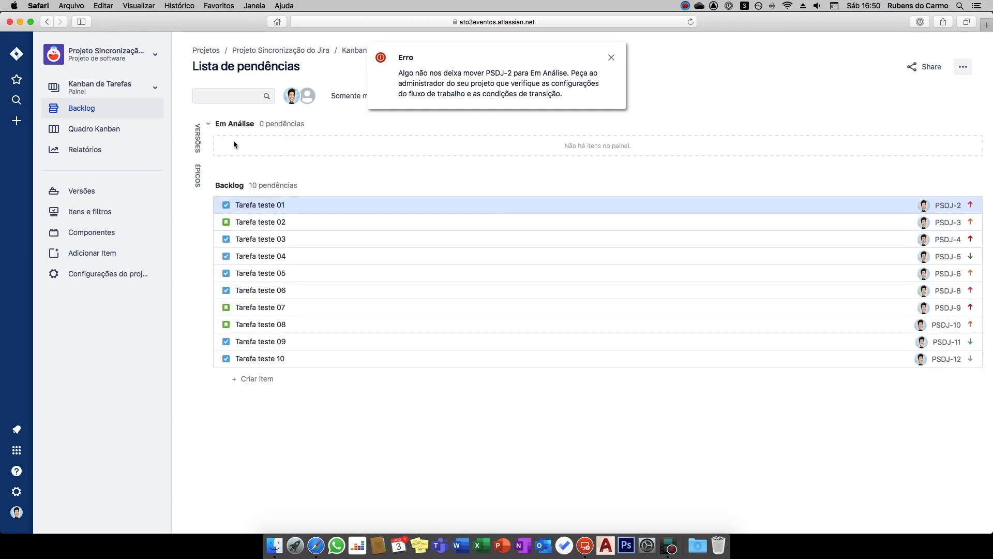
{"action": "left_click", "coordinate": [611, 59]}
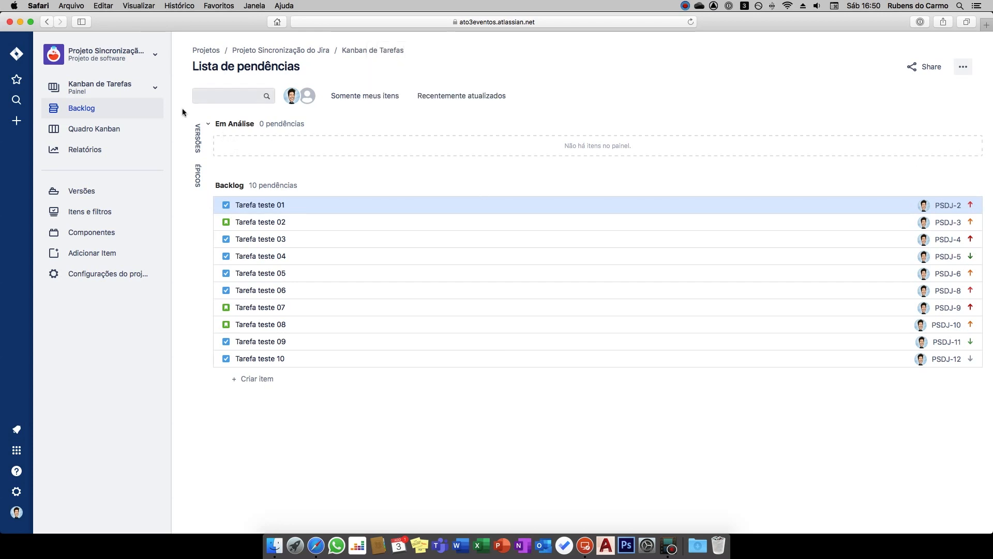
Reorder the Kanban de Tarefas board's columns so Pronto para Execução comes before Em Análise, and return to the backlog
{"action": "left_click", "coordinate": [963, 66]}
{"action": "left_click", "coordinate": [887, 89]}
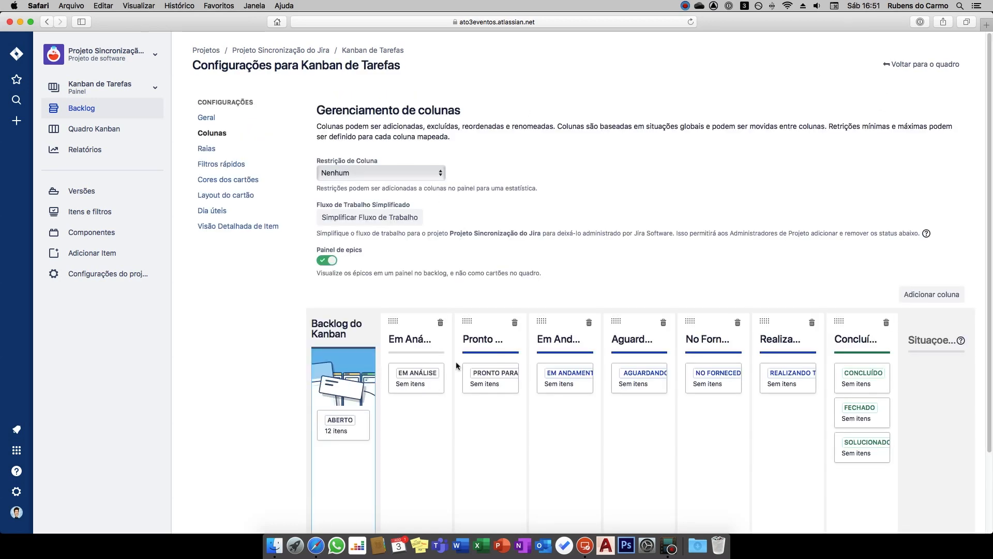
{"action": "left_click_drag", "start_coordinate": [471, 323], "coordinate": [414, 320]}
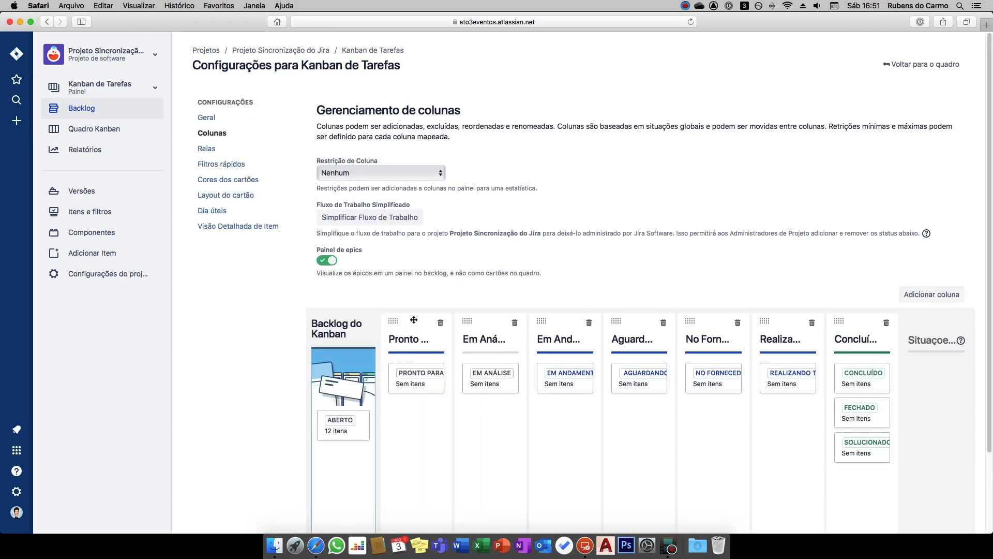
{"action": "left_click", "coordinate": [889, 69]}
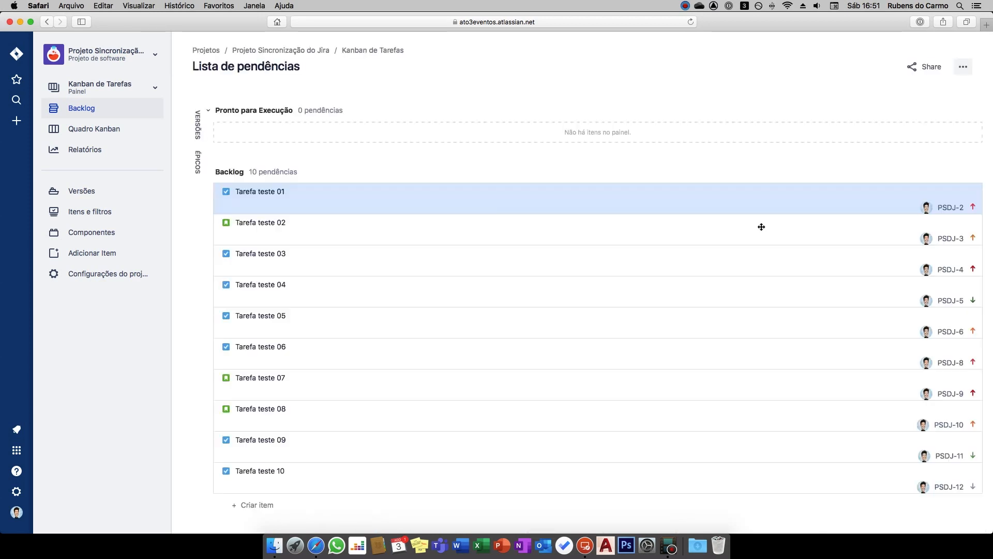
Move Tarefa teste 01 to 06 from the backlog to Pronto para Execução, arrange them in numerical order, and display the Kanban board
{"action": "left_click_drag", "start_coordinate": [237, 204], "coordinate": [265, 151]}
{"action": "left_click_drag", "start_coordinate": [259, 226], "coordinate": [266, 178]}
{"action": "left_click_drag", "start_coordinate": [261, 252], "coordinate": [264, 179]}
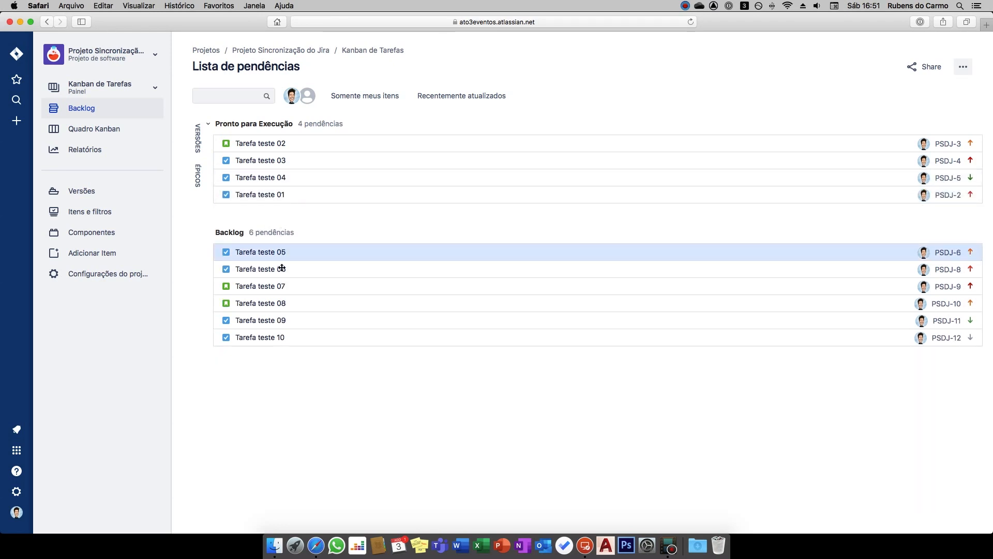
{"action": "left_click_drag", "start_coordinate": [273, 257], "coordinate": [280, 203]}
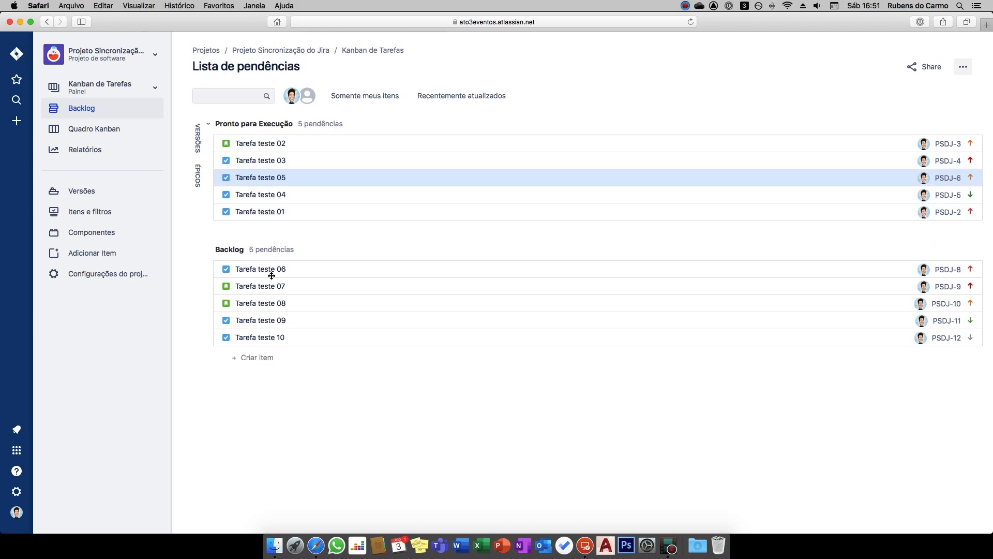
{"action": "left_click_drag", "start_coordinate": [277, 269], "coordinate": [286, 207]}
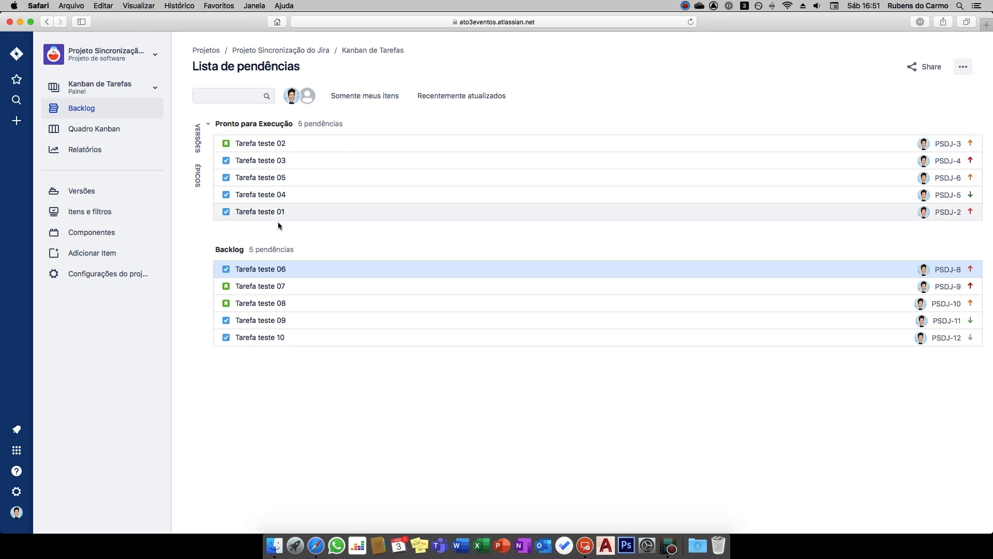
{"action": "left_click_drag", "start_coordinate": [277, 268], "coordinate": [293, 159]}
{"action": "left_click_drag", "start_coordinate": [269, 270], "coordinate": [275, 149]}
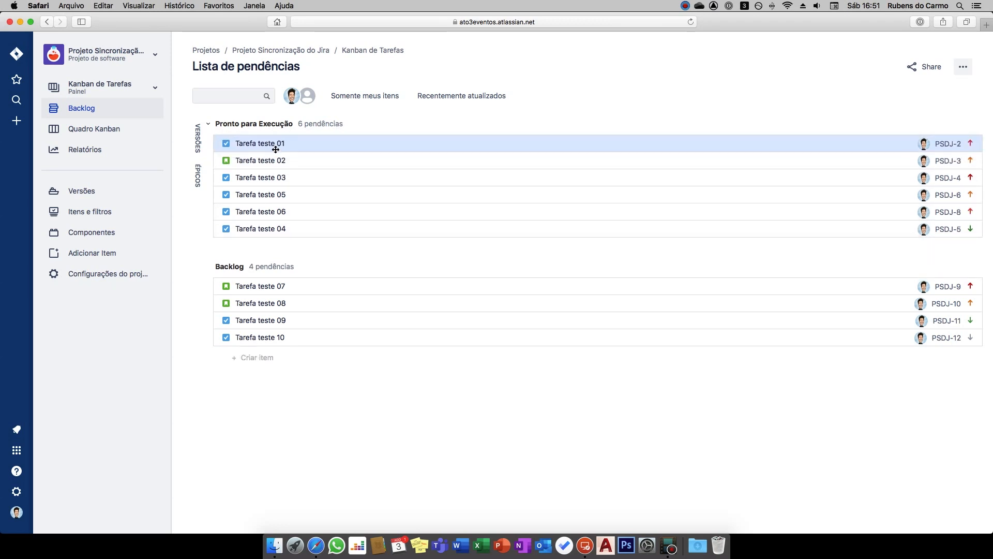
{"action": "left_click_drag", "start_coordinate": [279, 227], "coordinate": [290, 193]}
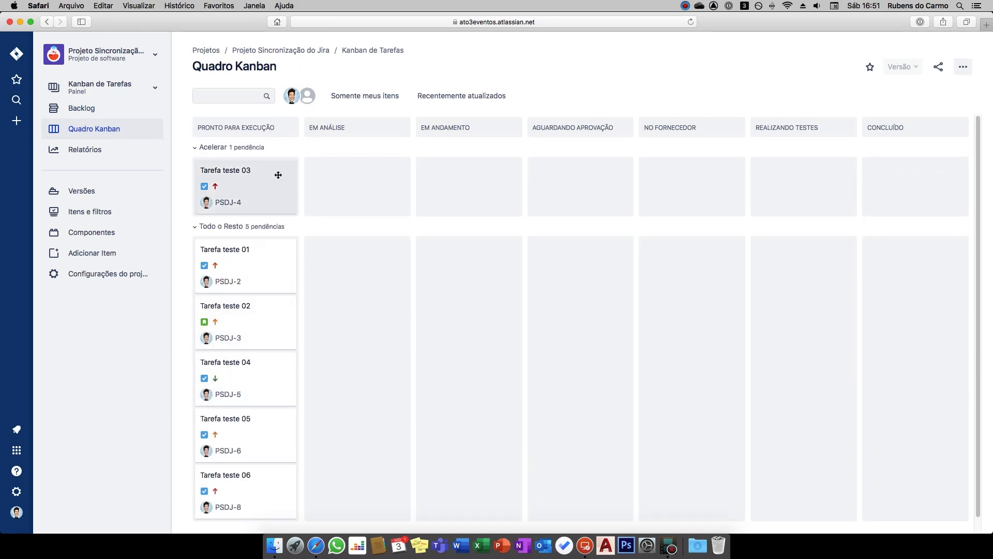
Move Tarefa teste 03, 01, 02 and 04 from Pronto para Execução to Em Andamento
{"action": "left_click_drag", "start_coordinate": [265, 179], "coordinate": [471, 177]}
{"action": "left_click_drag", "start_coordinate": [259, 262], "coordinate": [459, 268]}
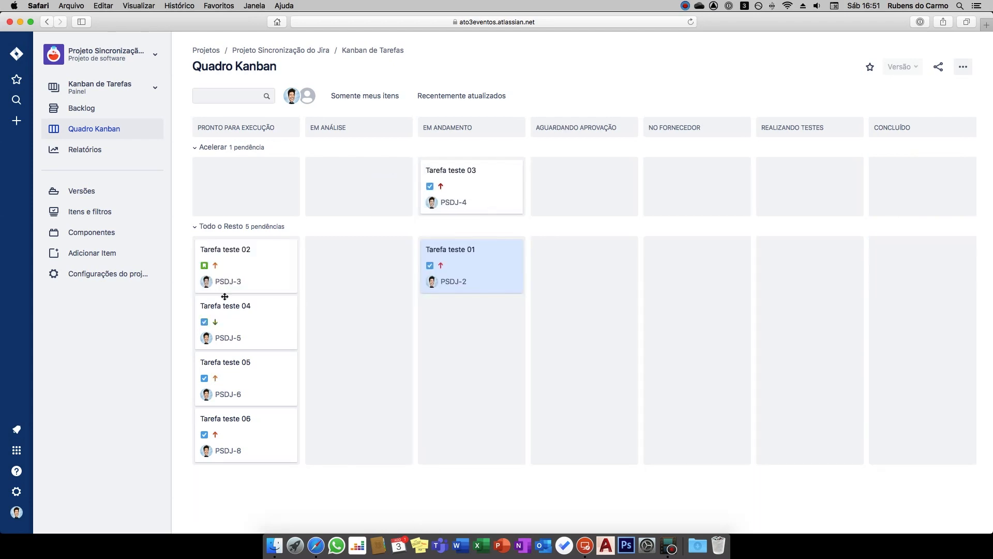
{"action": "left_click_drag", "start_coordinate": [228, 266], "coordinate": [432, 320]}
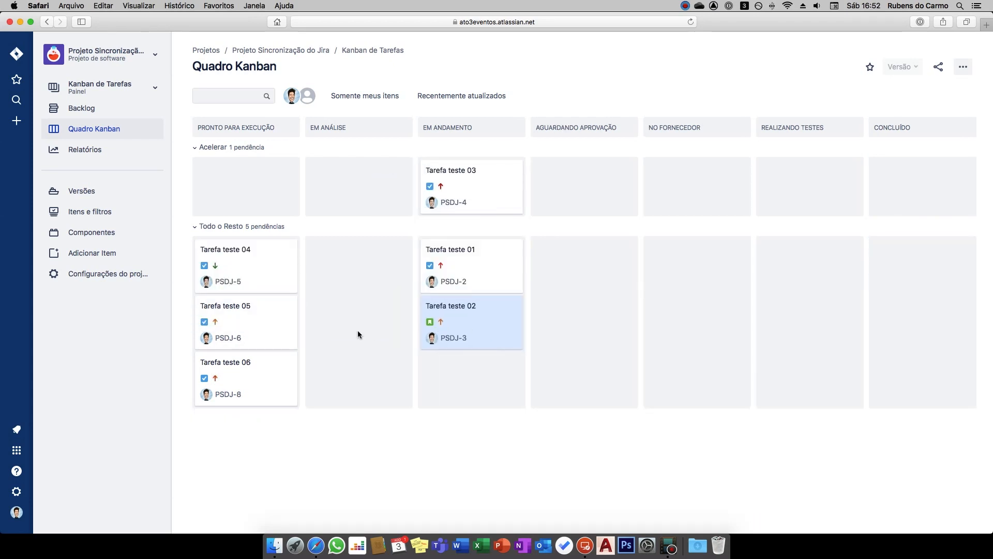
{"action": "left_click_drag", "start_coordinate": [222, 269], "coordinate": [448, 356]}
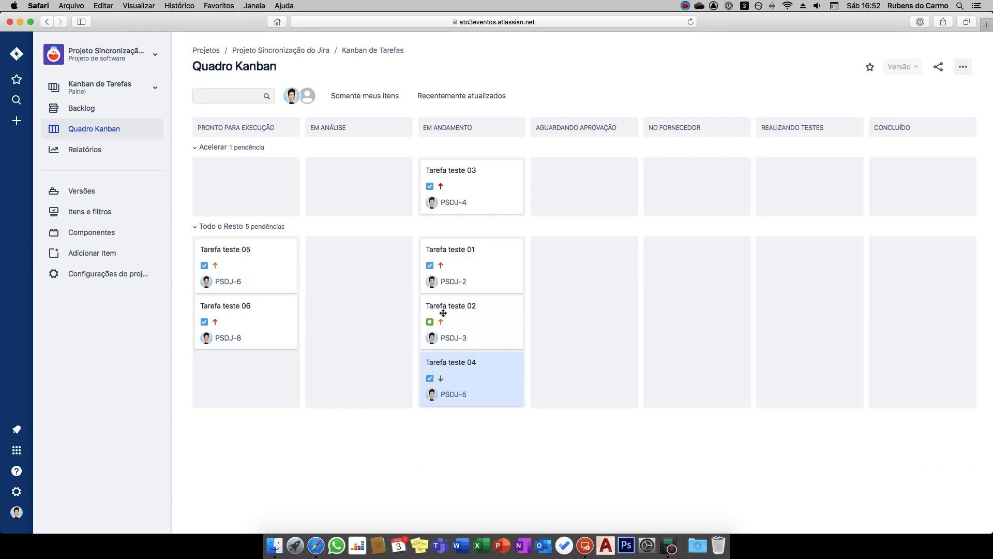
Move Tarefa teste 01 to Aguardando Aprovação, 02 to No Fornecedor, 03 to Concluído and 04 to Realizando Testes
{"action": "left_click_drag", "start_coordinate": [462, 267], "coordinate": [589, 282]}
{"action": "left_click_drag", "start_coordinate": [515, 276], "coordinate": [646, 276]}
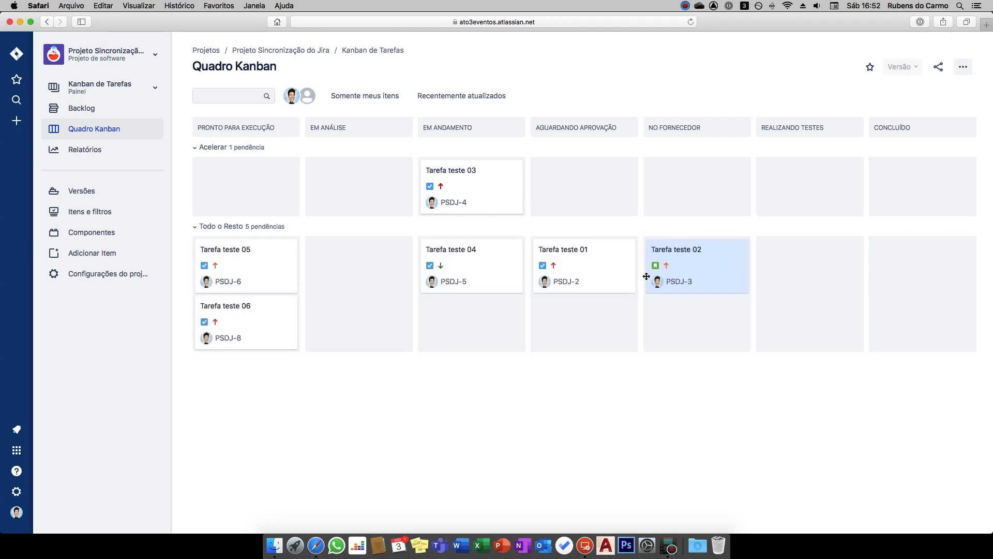
{"action": "left_click_drag", "start_coordinate": [463, 195], "coordinate": [916, 179]}
{"action": "left_click_drag", "start_coordinate": [466, 265], "coordinate": [777, 309]}
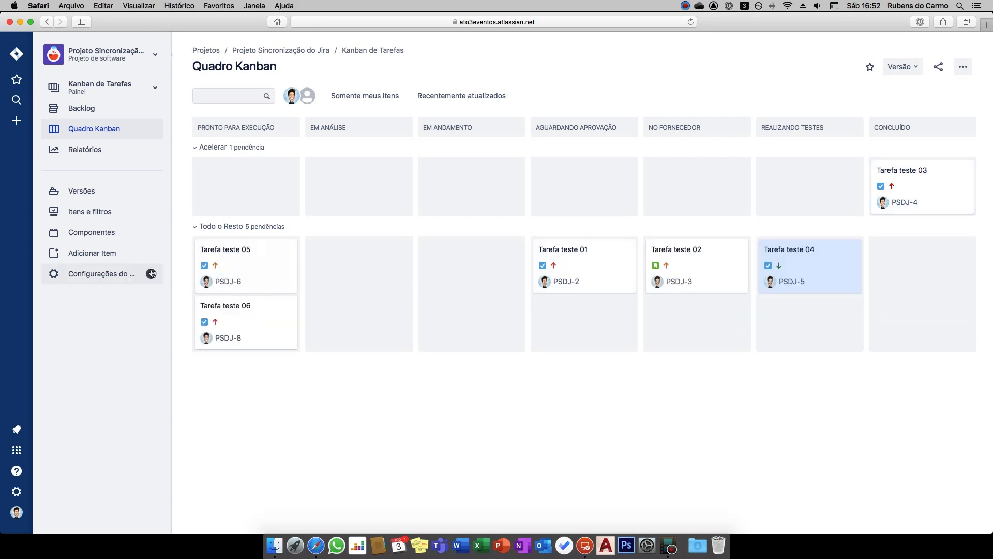
Promote Tarefa teste 07 from the backlog to Pronto para Execução, and move it to Em Andamento on the Kanban board
{"action": "left_click", "coordinate": [91, 112]}
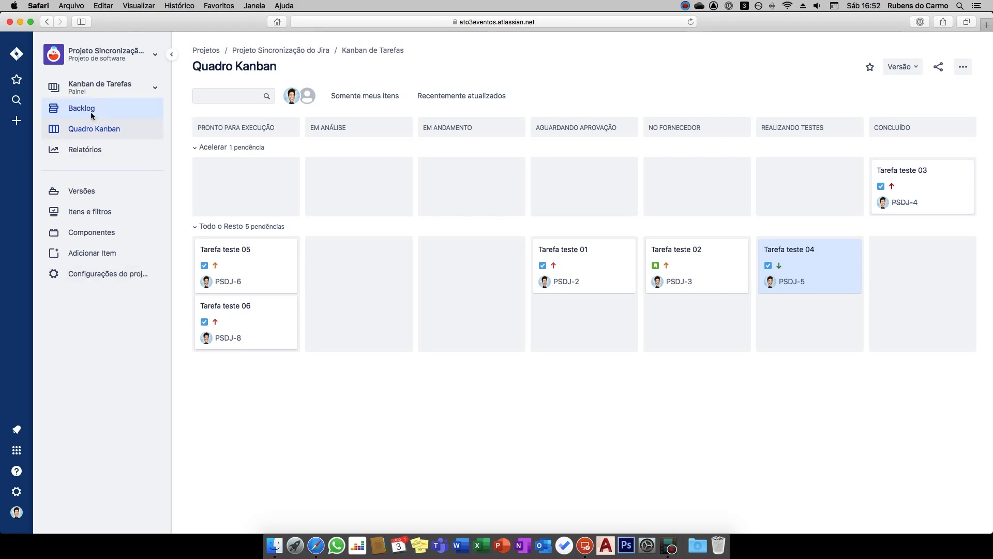
{"action": "left_click_drag", "start_coordinate": [261, 217], "coordinate": [220, 187]}
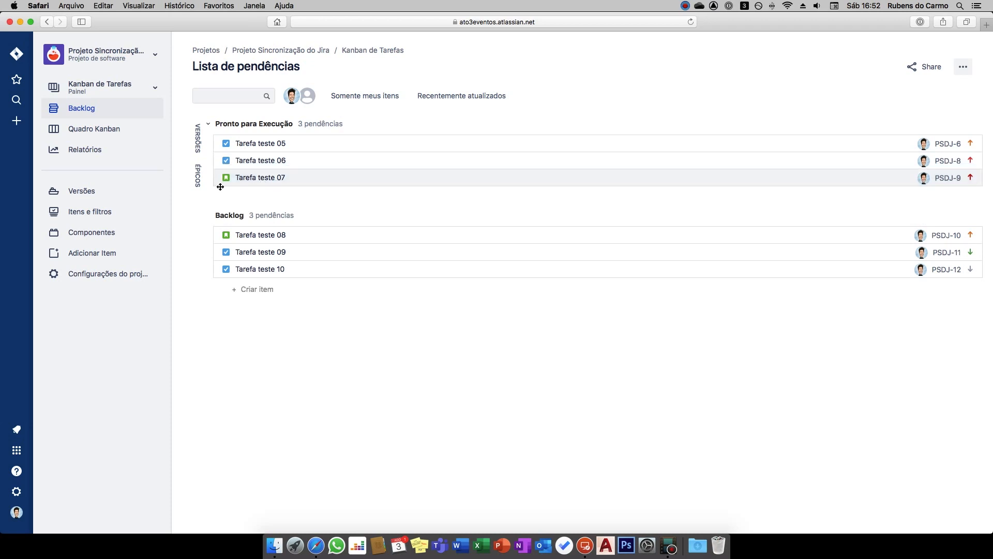
{"action": "left_click", "coordinate": [99, 131]}
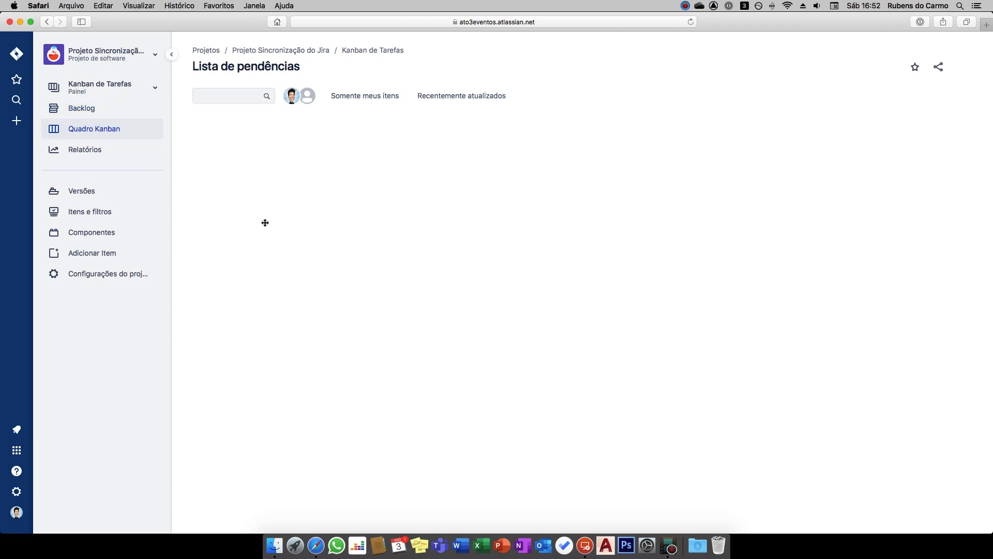
{"action": "left_click_drag", "start_coordinate": [257, 193], "coordinate": [479, 195]}
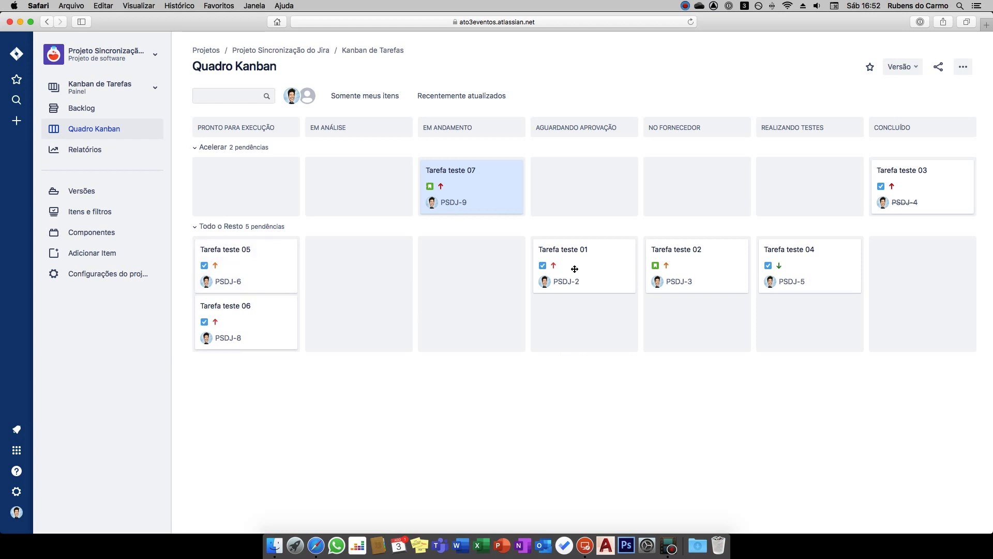
Return Tarefa teste 01 from Aguardando Aprovação to Em Andamento through the Rejeitar Demanda transition, keeping its field values
{"action": "left_click_drag", "start_coordinate": [541, 252], "coordinate": [487, 259]}
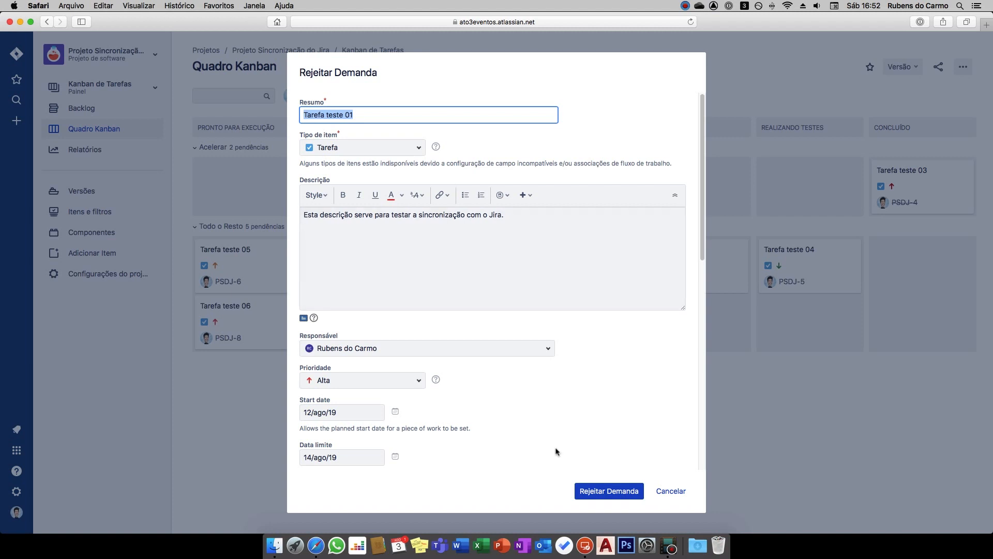
{"action": "left_click", "coordinate": [613, 496]}
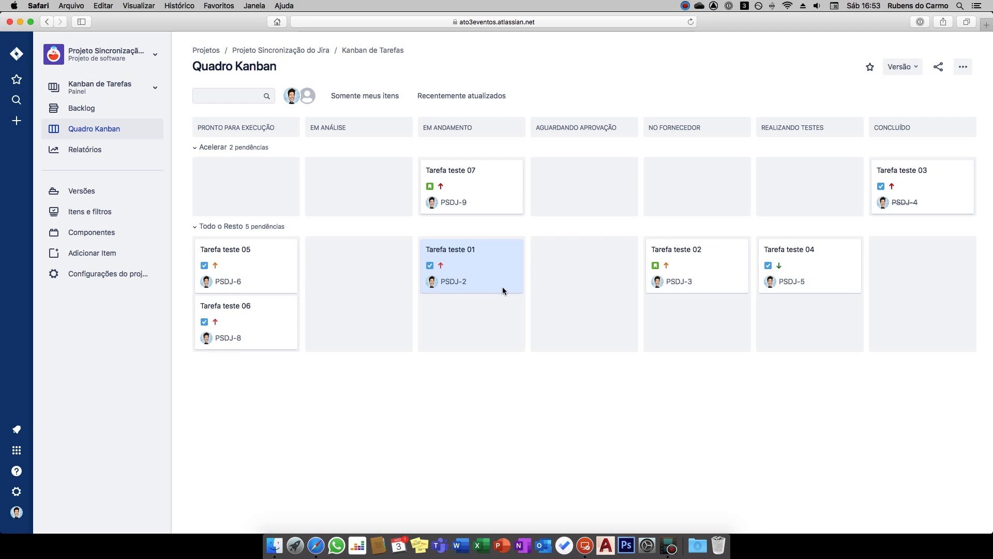
Open Tarefa teste 02 through Tarefa teste 01, log 2d of time spent and set its priority to Crítica
{"action": "left_click", "coordinate": [453, 252]}
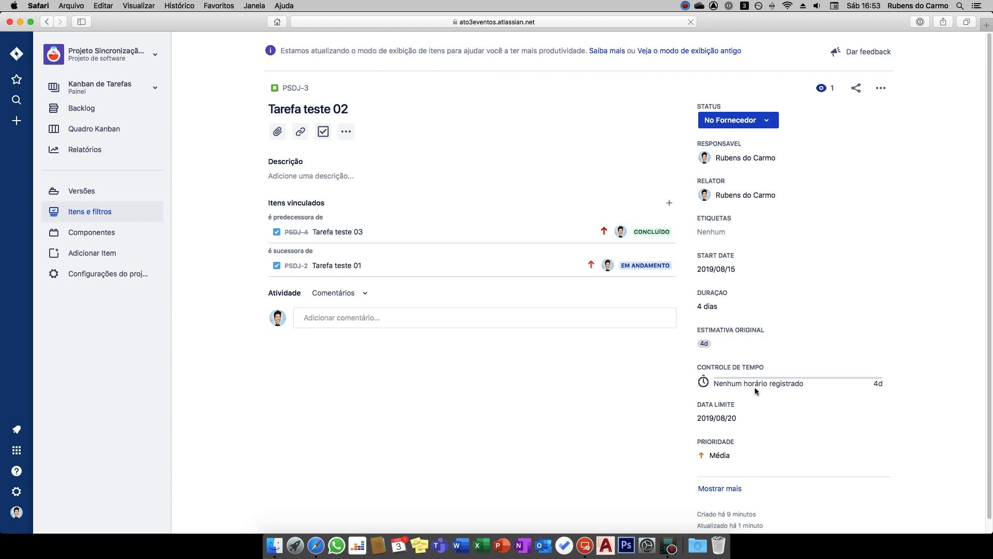
{"action": "left_click", "coordinate": [838, 388]}
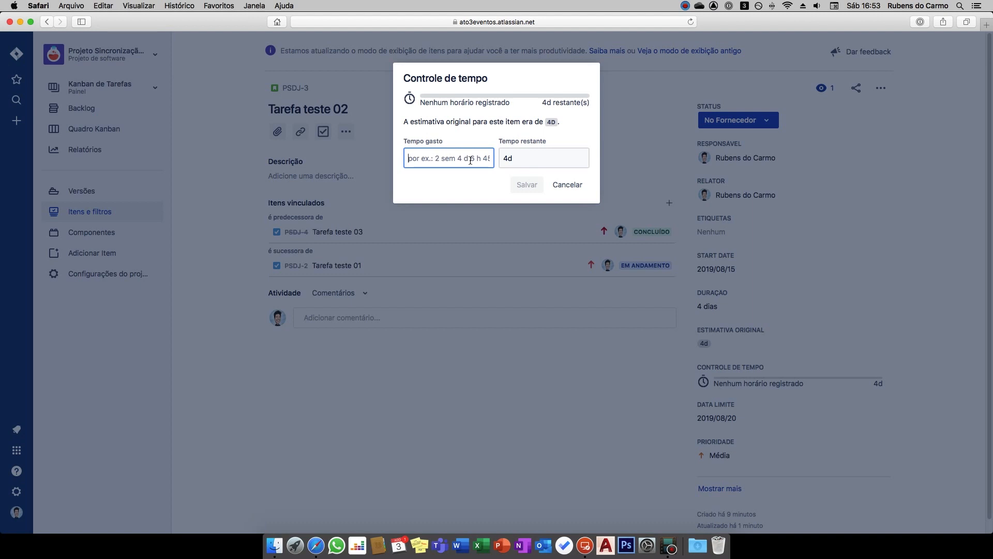
{"action": "type", "text": "2d"}
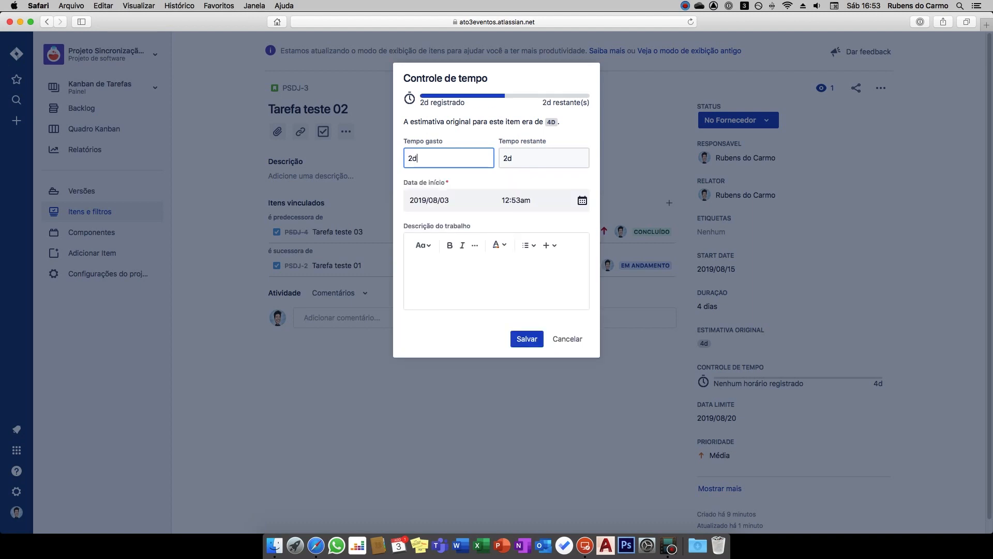
{"action": "left_click", "coordinate": [527, 339]}
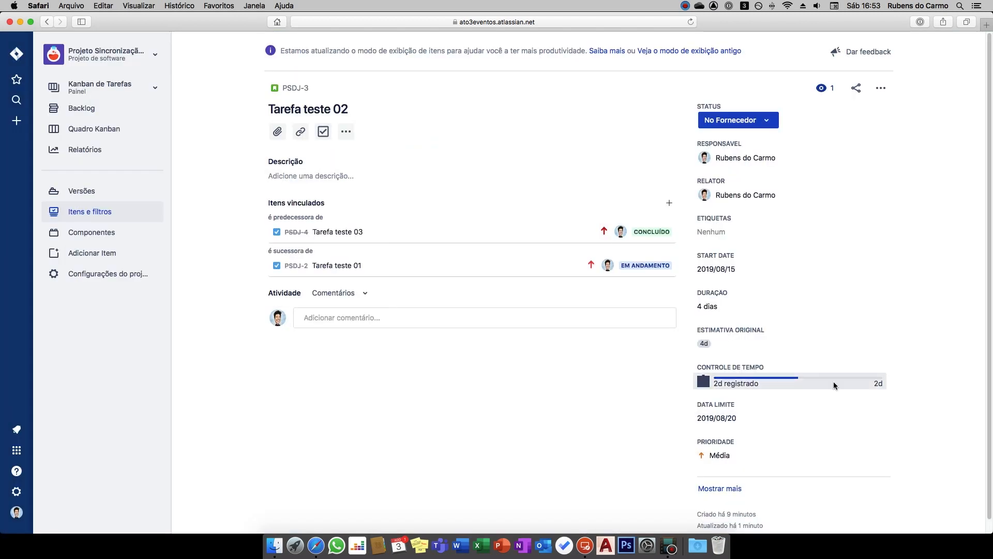
{"action": "left_click", "coordinate": [731, 466]}
{"action": "left_click", "coordinate": [734, 351]}
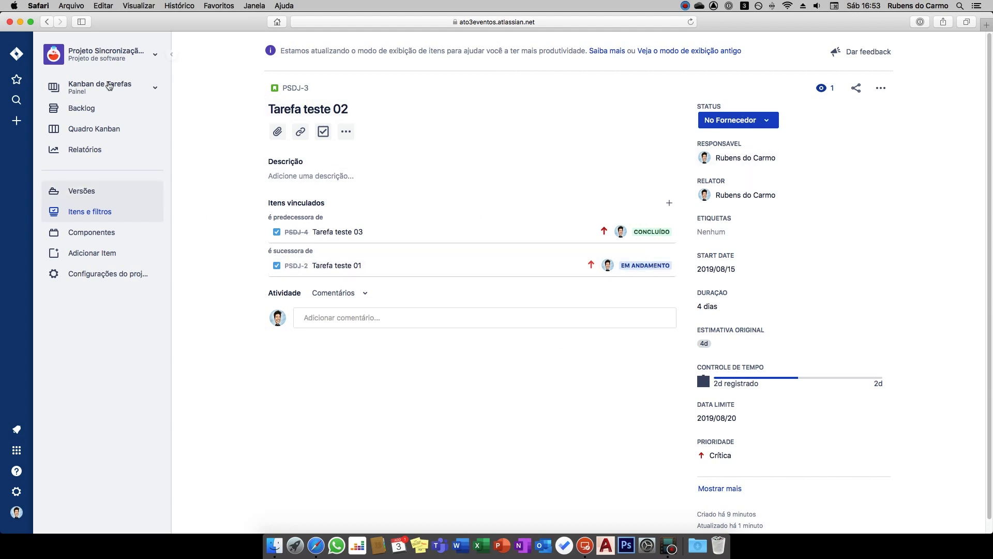
Return to the Kanban board, log 8h of time spent on Tarefa teste 01 and set its priority to Crítica
{"action": "left_click", "coordinate": [72, 117]}
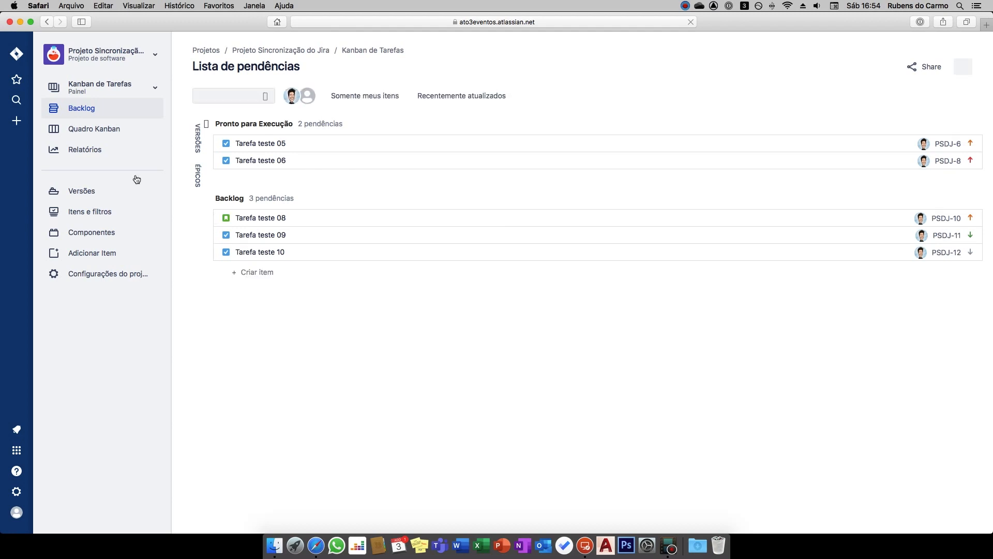
{"action": "left_click", "coordinate": [83, 137]}
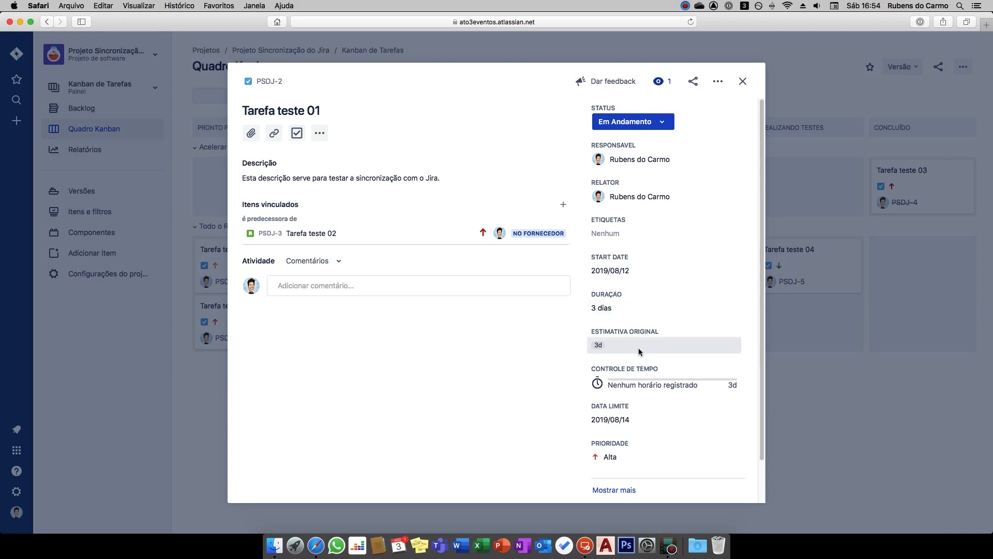
{"action": "left_click", "coordinate": [647, 385]}
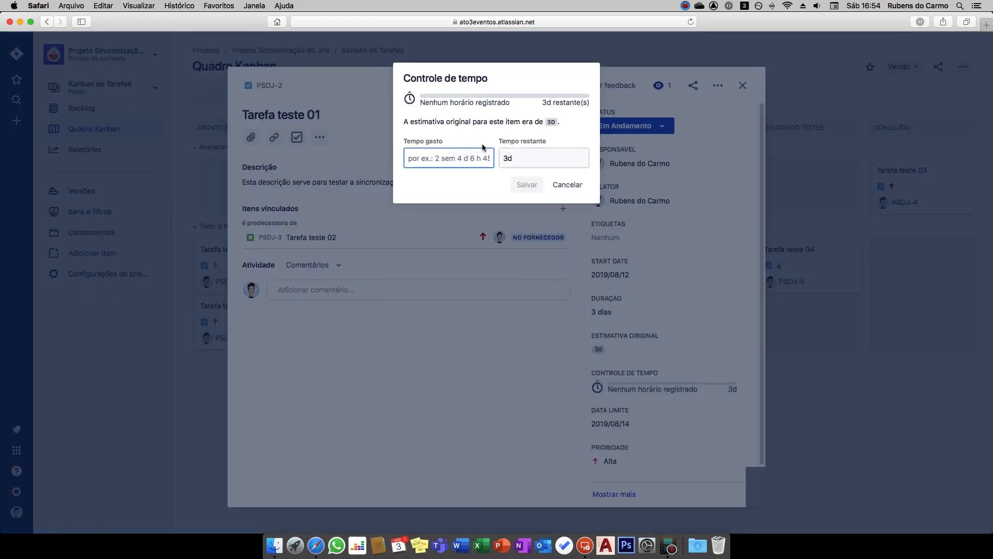
{"action": "type", "text": "8"}
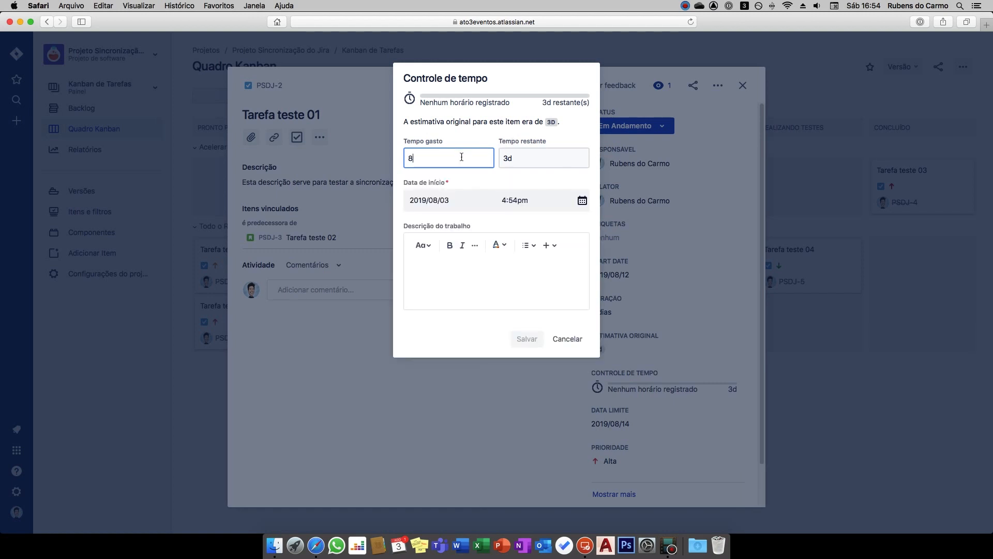
{"action": "type", "text": "h"}
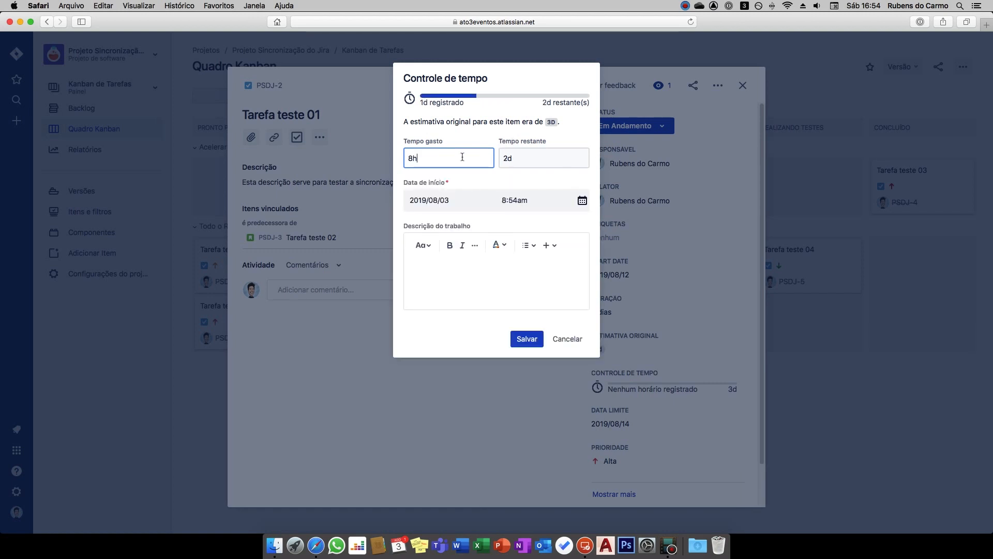
{"action": "key", "text": "Return"}
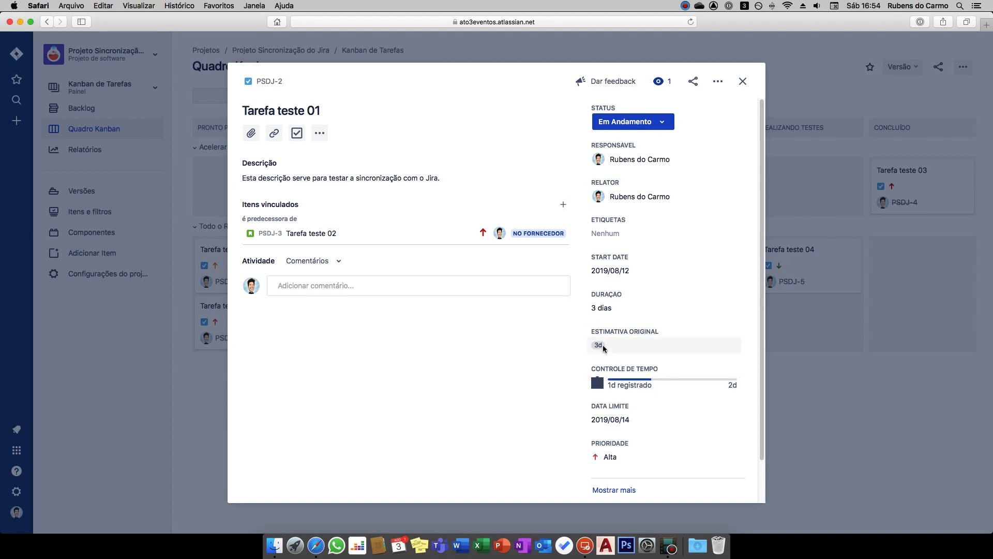
{"action": "scroll", "coordinate": [636, 417], "scroll_direction": "down", "scroll_amount": 2}
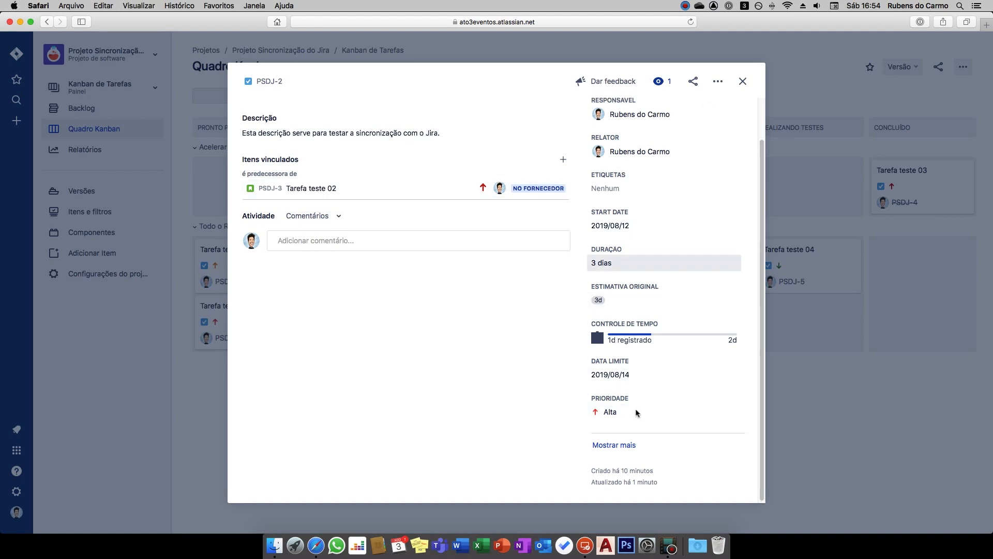
{"action": "left_click", "coordinate": [731, 419]}
{"action": "left_click", "coordinate": [641, 441]}
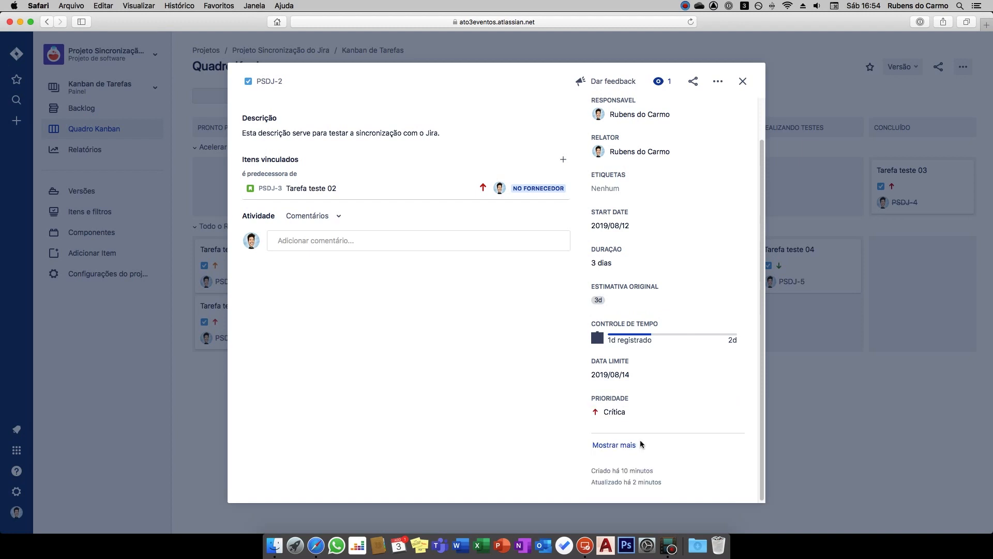
{"action": "left_click", "coordinate": [743, 83]}
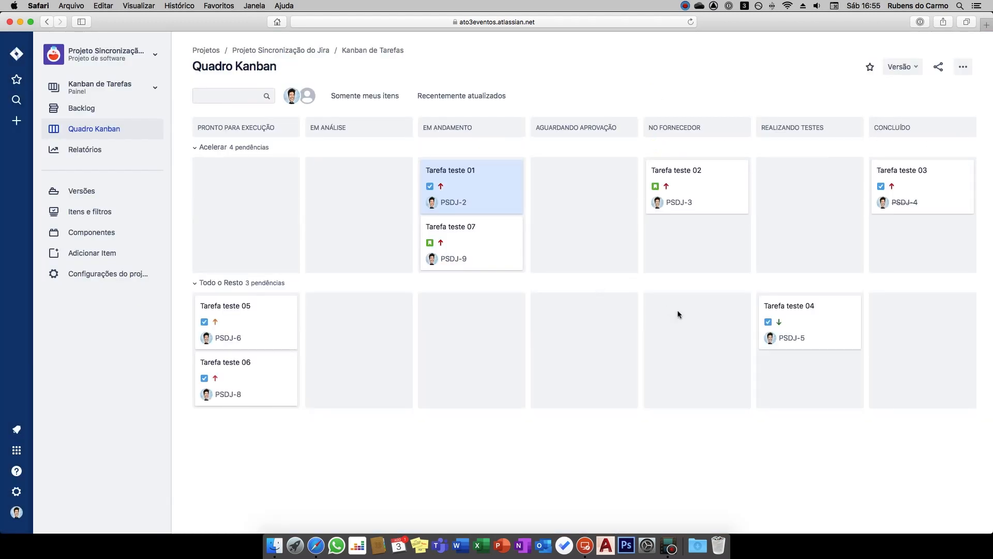
Log 1d of time spent on Tarefa teste 04 and set its priority to Crítica
{"action": "left_click", "coordinate": [787, 310]}
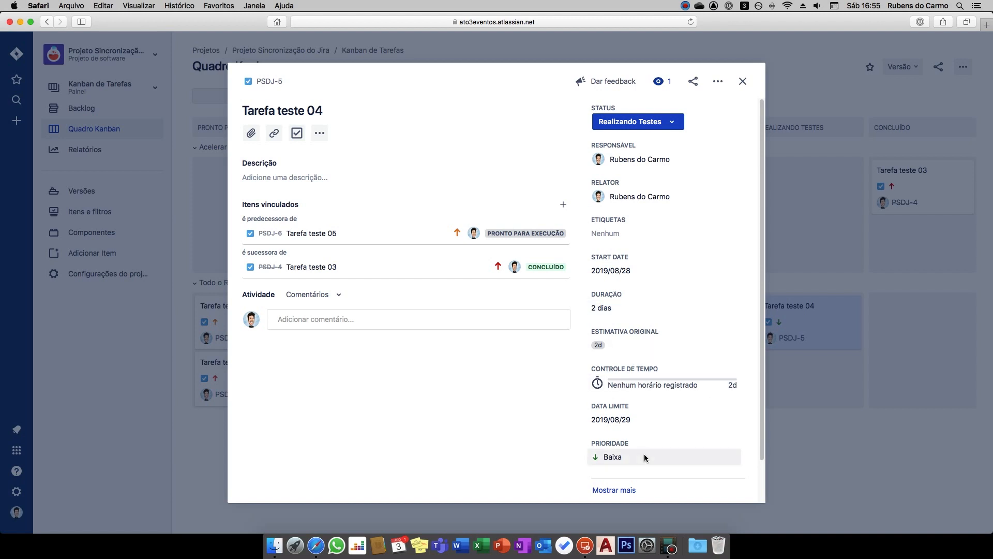
{"action": "left_click", "coordinate": [632, 381]}
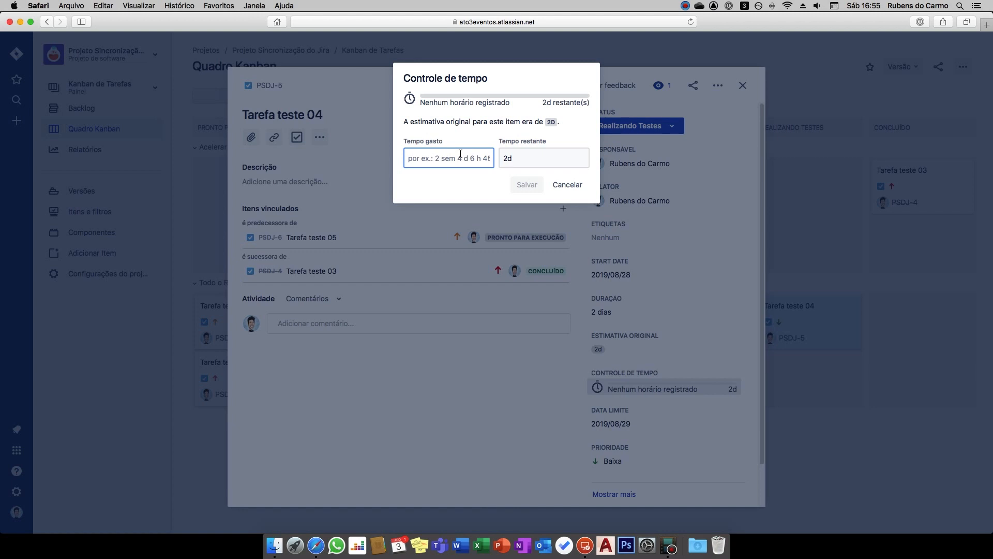
{"action": "type", "text": "1d"}
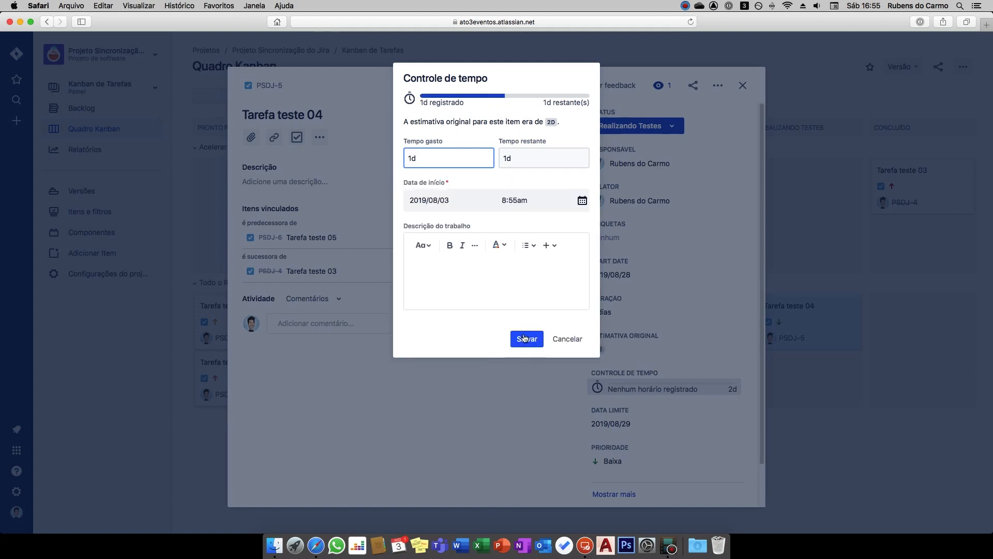
{"action": "left_click", "coordinate": [525, 339]}
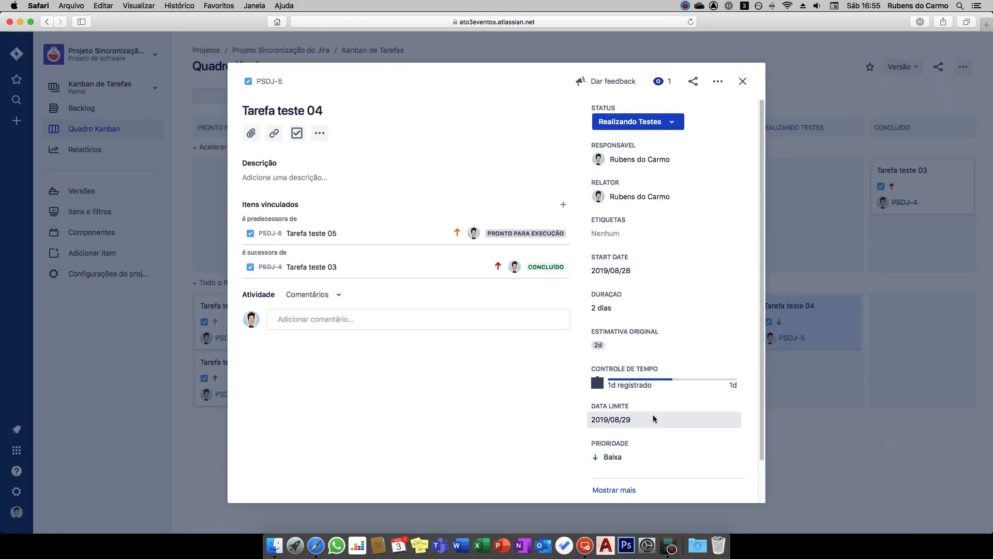
{"action": "left_click", "coordinate": [611, 460]}
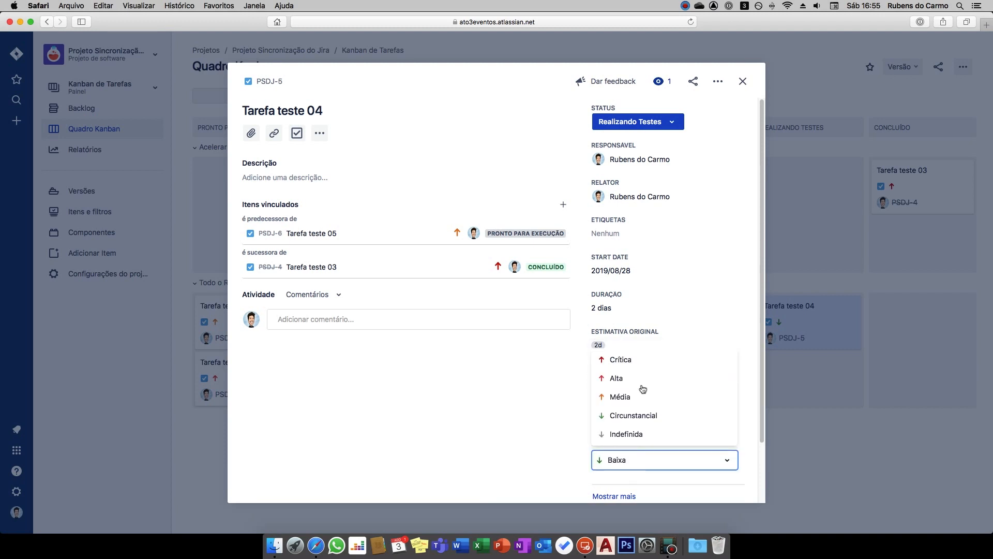
{"action": "left_click", "coordinate": [650, 355]}
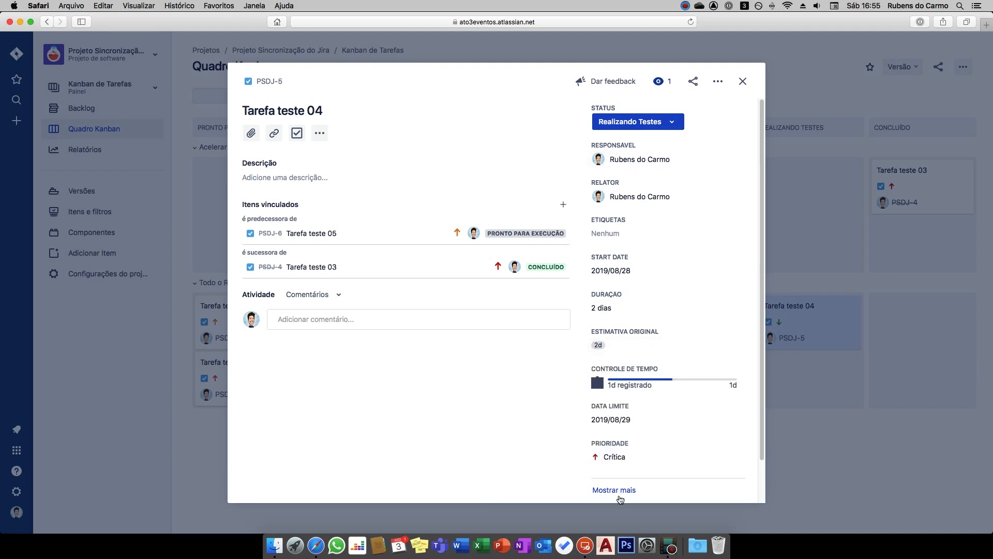
{"action": "left_click", "coordinate": [743, 82]}
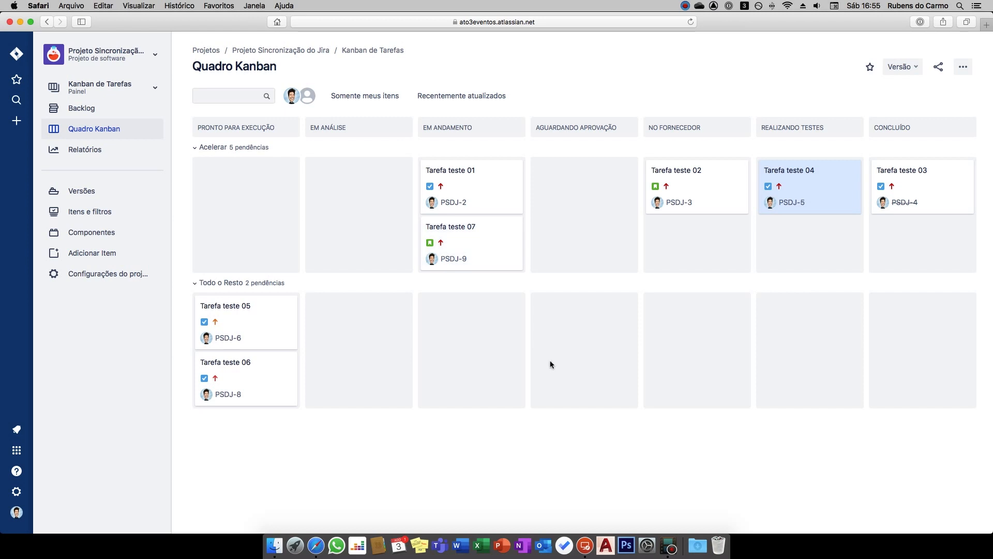
Collapse the Todo o Resto swimlane on the Kanban board and expand it again
{"action": "left_click", "coordinate": [190, 283]}
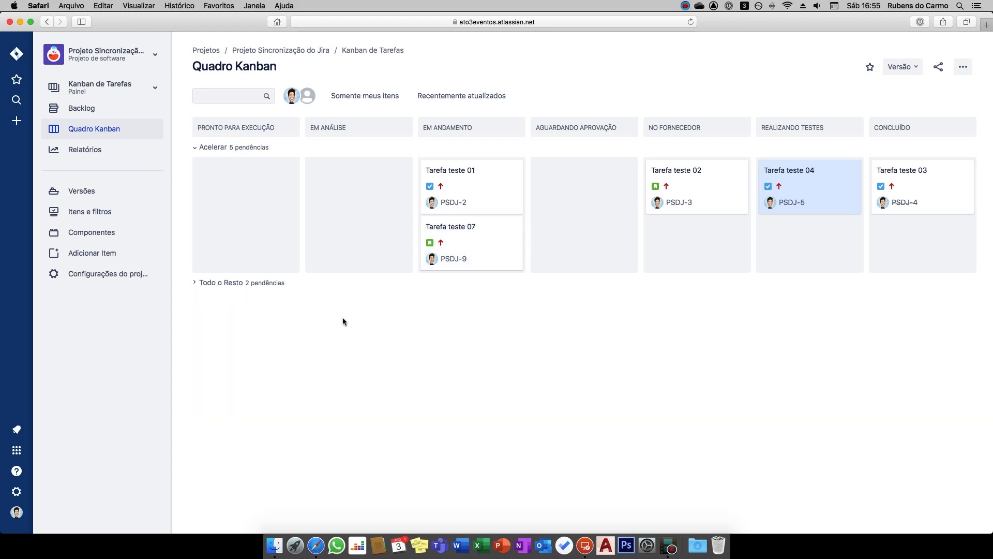
{"action": "left_click", "coordinate": [196, 284]}
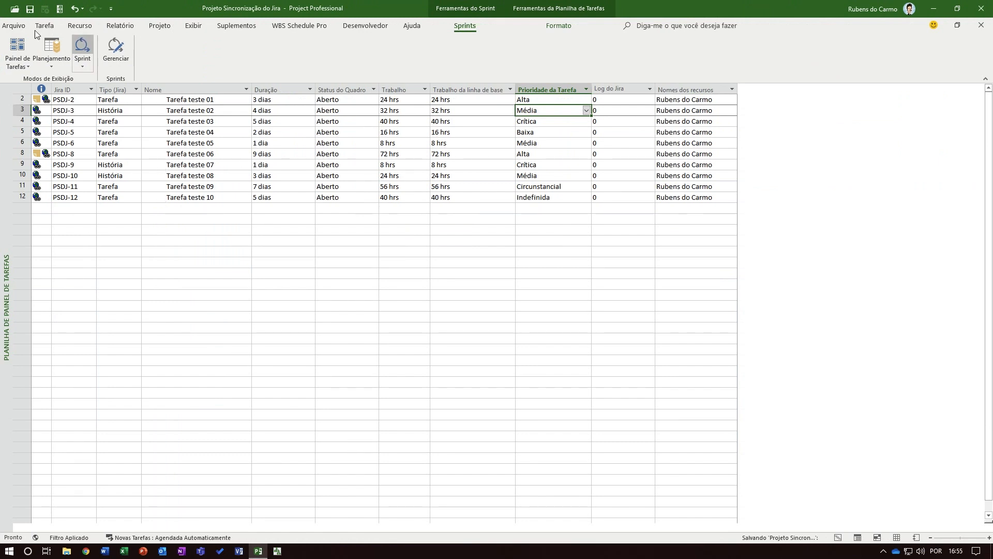
Switch the schedule from the sheet to the task board view
{"action": "left_click", "coordinate": [45, 26]}
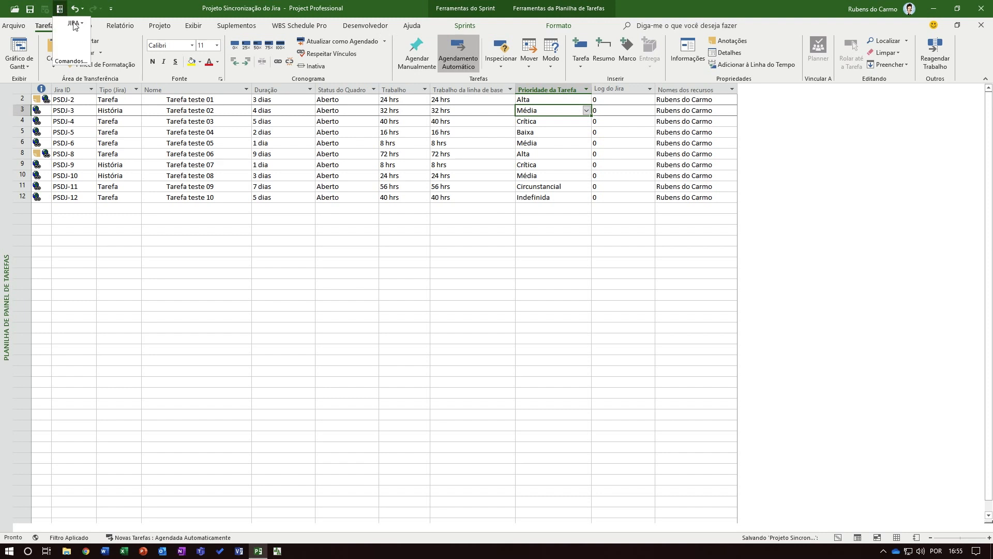
{"action": "left_click", "coordinate": [466, 28]}
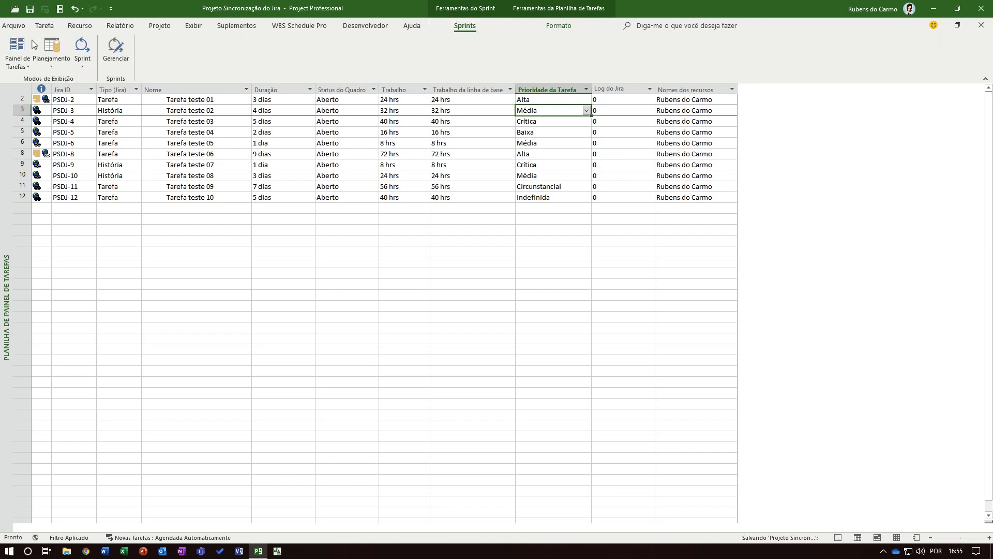
{"action": "left_click", "coordinate": [17, 47]}
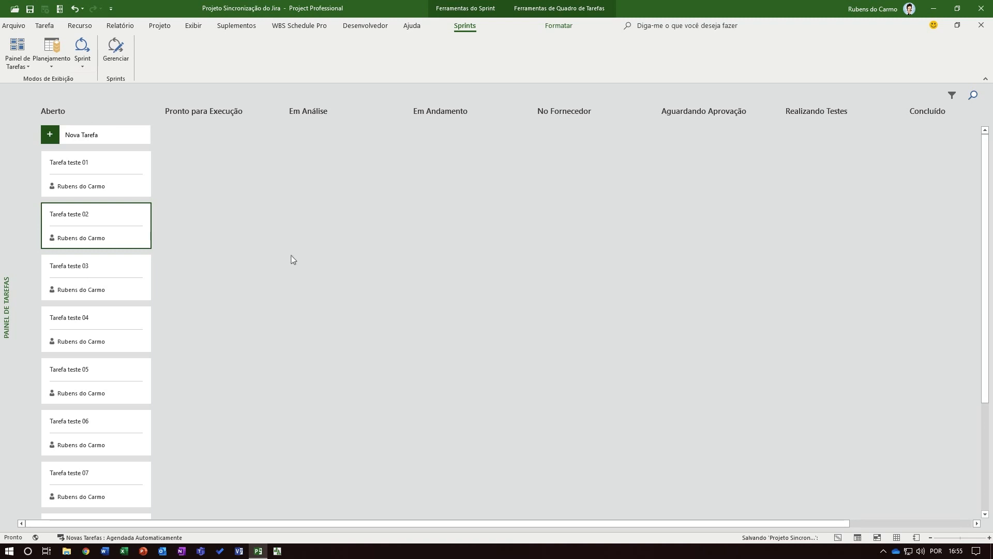
Compare the existing tasks with Jira, review the pending changes for Tarefa teste 01 and close the comparison without applying it
{"action": "left_click", "coordinate": [59, 9]}
{"action": "left_click", "coordinate": [65, 25]}
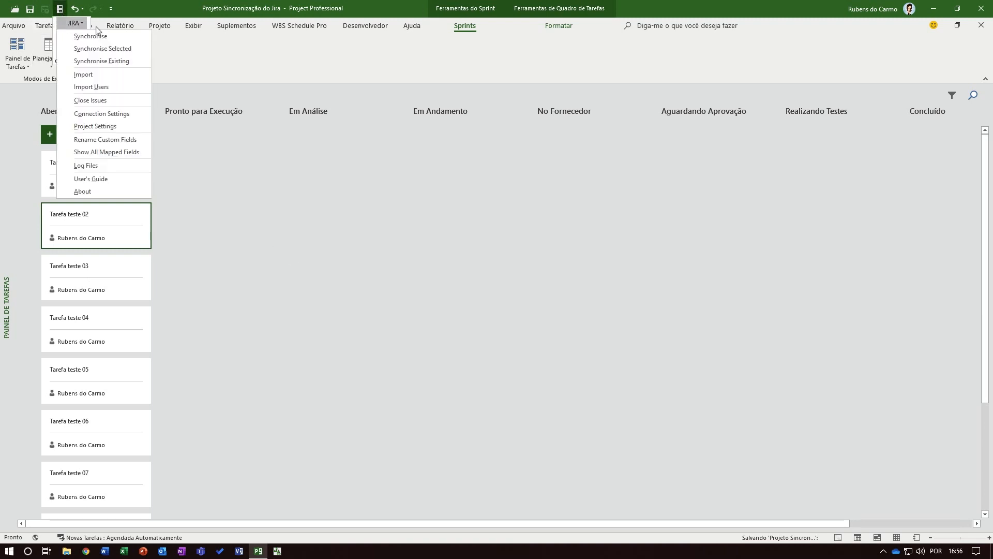
{"action": "left_click", "coordinate": [103, 62]}
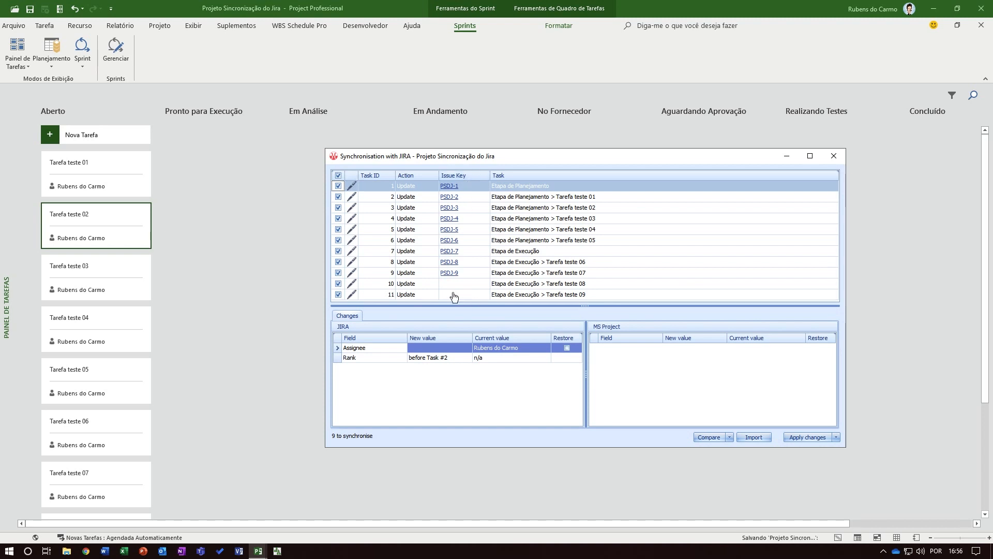
{"action": "left_click", "coordinate": [374, 187]}
{"action": "left_click", "coordinate": [505, 197]}
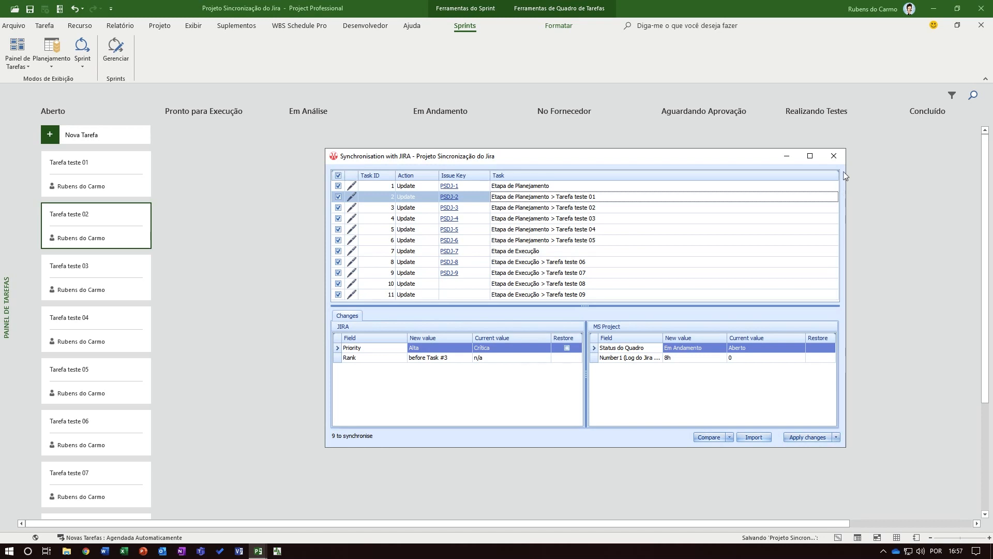
{"action": "left_click", "coordinate": [834, 156]}
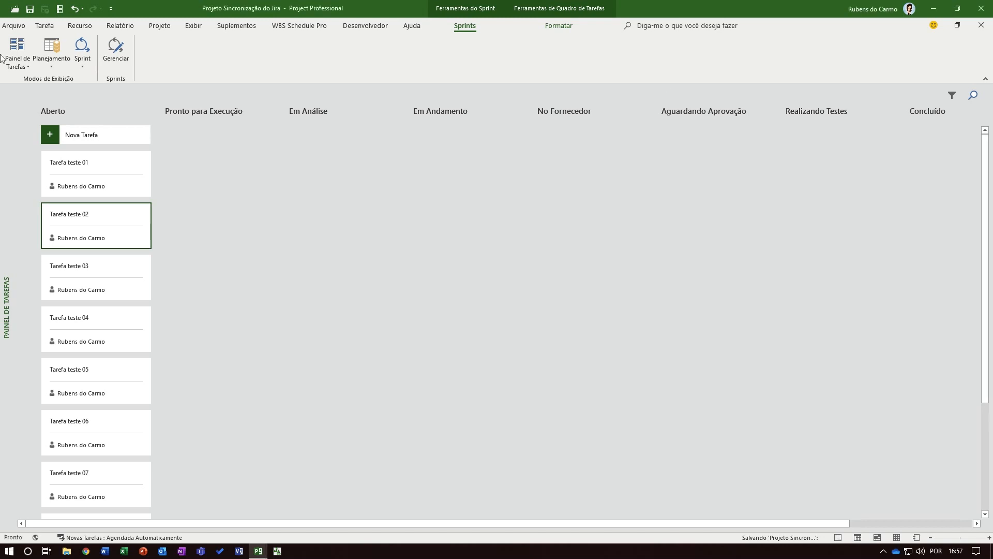
Reverse the Priority mapping's direction in the project synchronisation settings so values go from Jira to MS Project
{"action": "left_click", "coordinate": [60, 9]}
{"action": "left_click", "coordinate": [78, 24]}
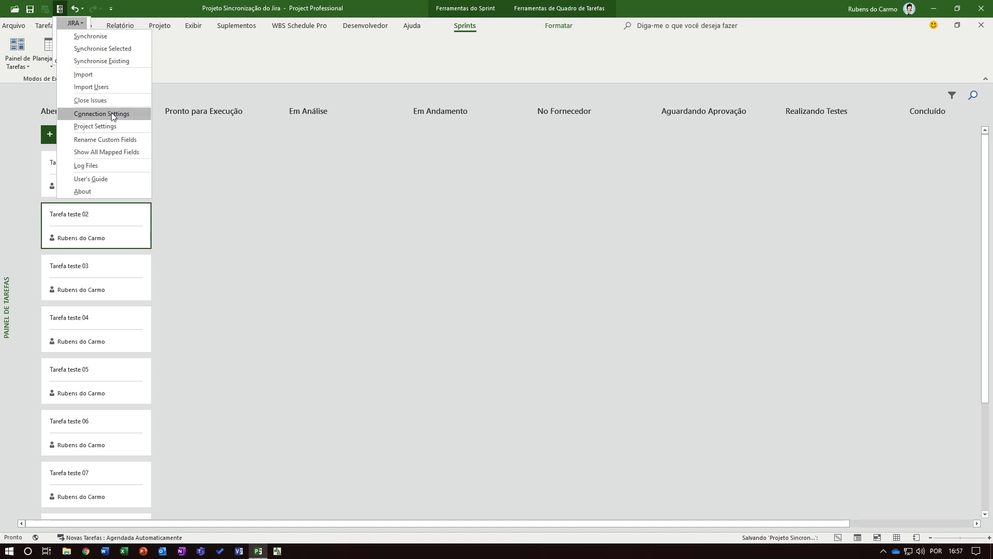
{"action": "left_click", "coordinate": [90, 124]}
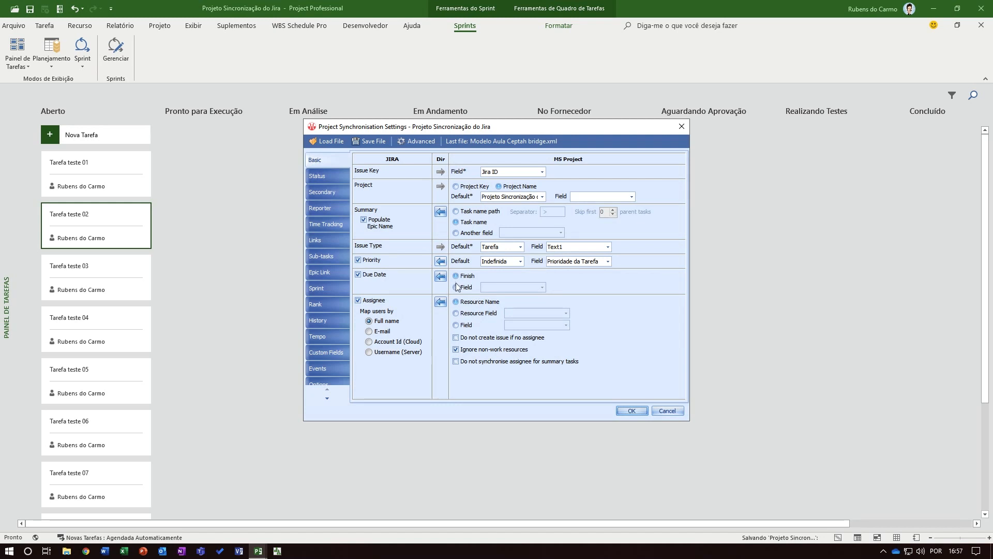
{"action": "left_click", "coordinate": [440, 261]}
{"action": "left_click", "coordinate": [630, 411]}
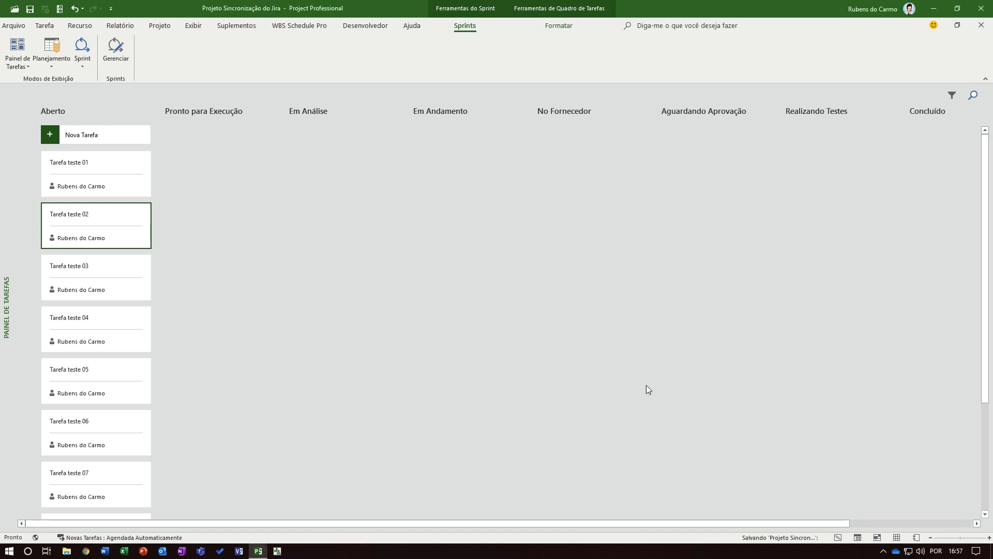
{"action": "left_click", "coordinate": [22, 67]}
{"action": "left_click", "coordinate": [20, 67]}
Synchronise the existing tasks with Jira, check the pending changes for Tarefa teste 01 and apply all changes
{"action": "left_click", "coordinate": [60, 8]}
{"action": "left_click", "coordinate": [75, 23]}
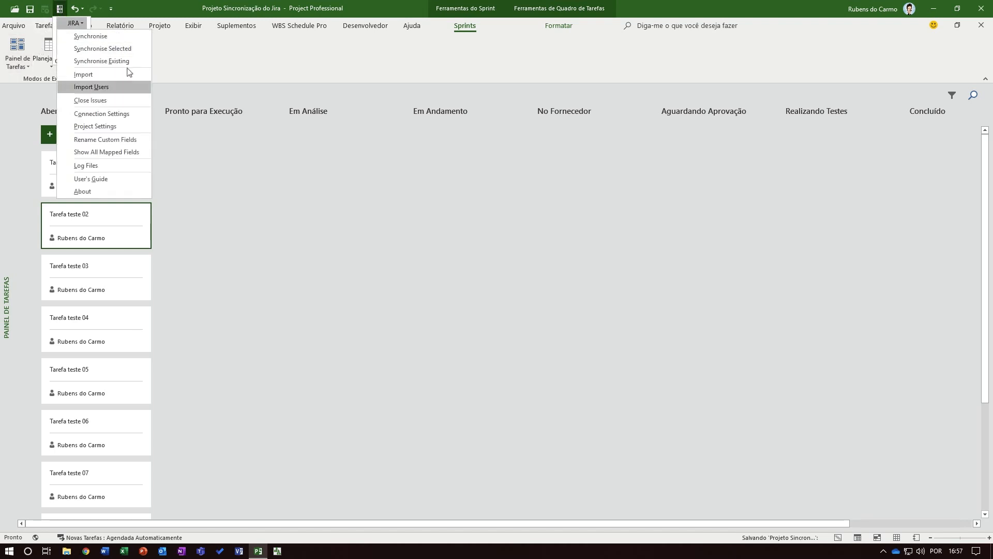
{"action": "left_click", "coordinate": [126, 64]}
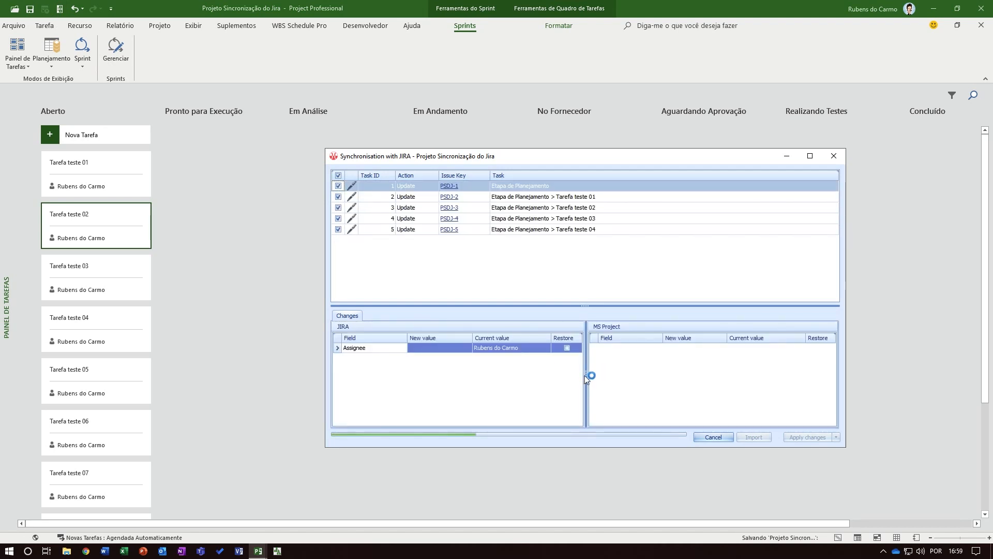
{"action": "left_click_drag", "start_coordinate": [585, 375], "coordinate": [542, 373]}
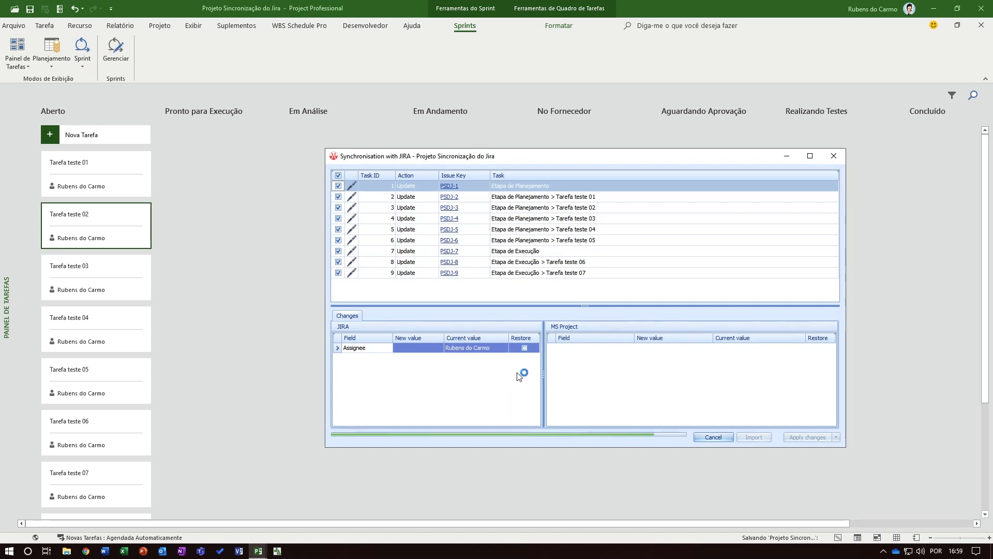
{"action": "left_click", "coordinate": [612, 198]}
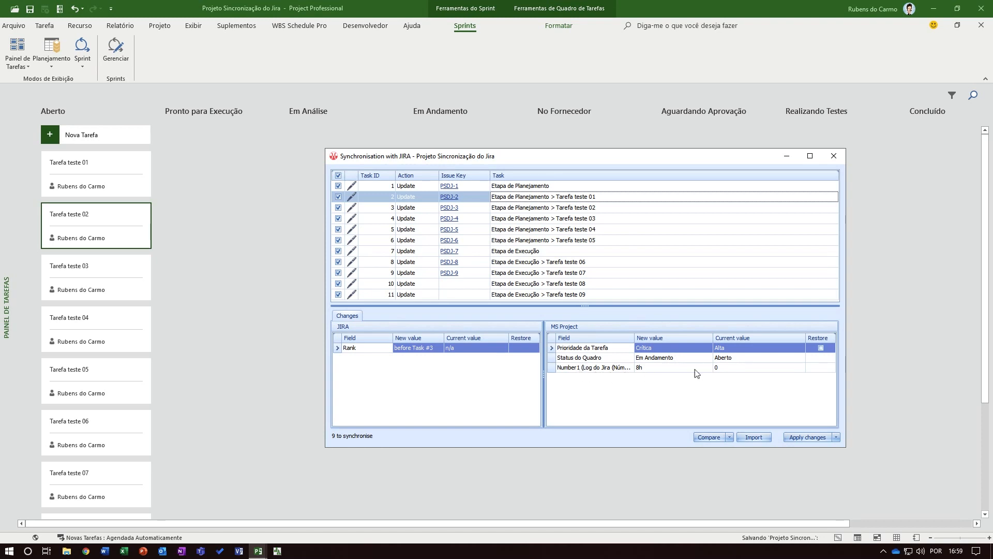
{"action": "left_click", "coordinate": [810, 438]}
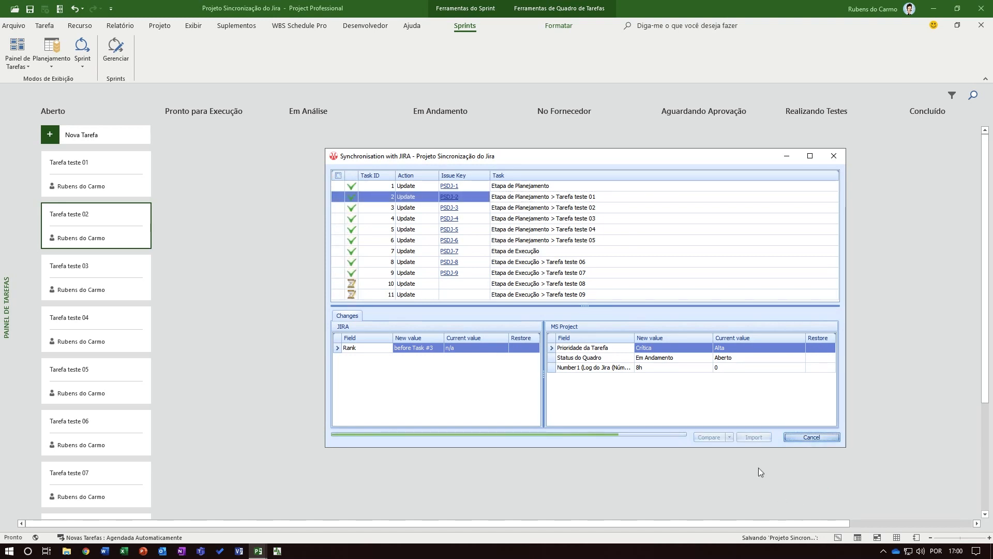
Review the synchronised changes for Tarefa teste 03 and Tarefa teste 05 and close the synchronisation window
{"action": "left_click", "coordinate": [377, 219]}
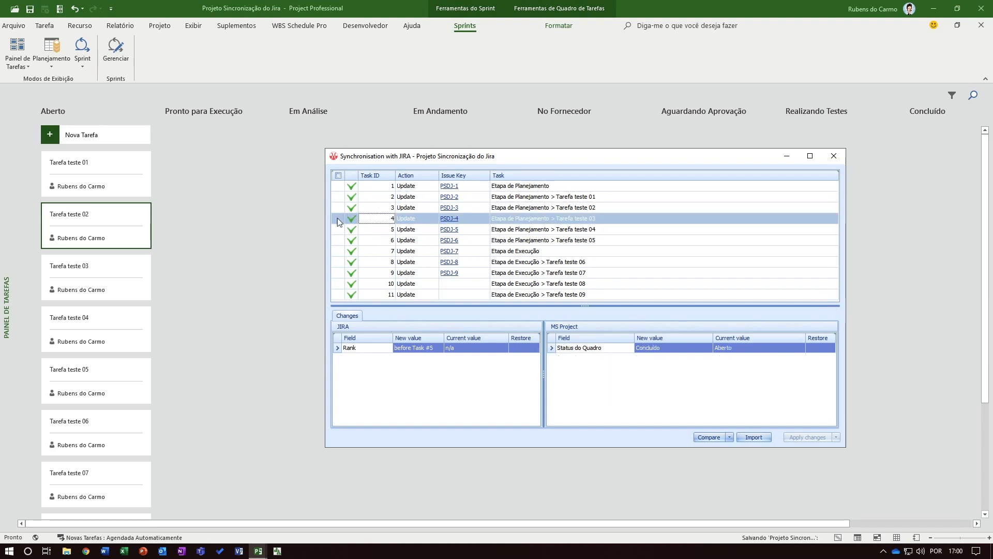
{"action": "left_click", "coordinate": [350, 241]}
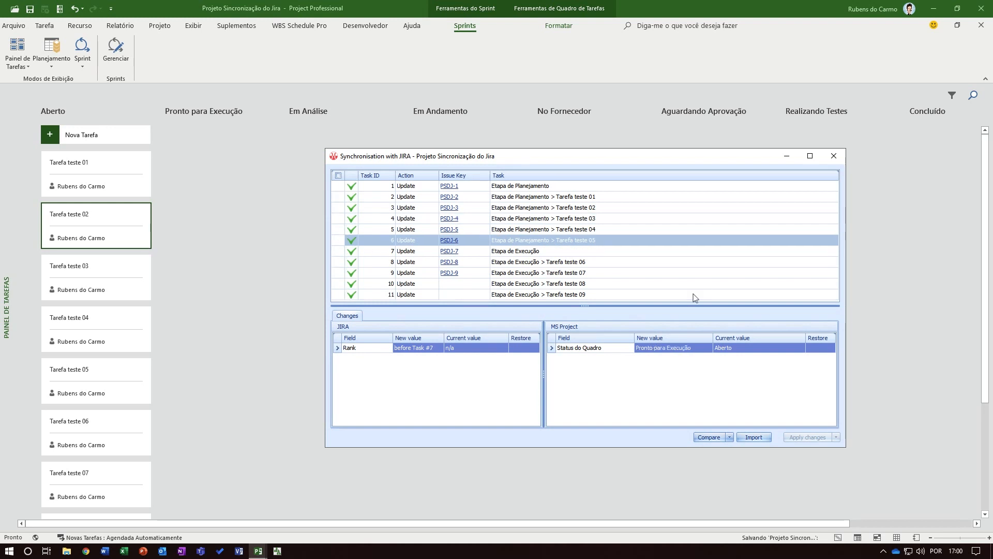
{"action": "left_click", "coordinate": [834, 156]}
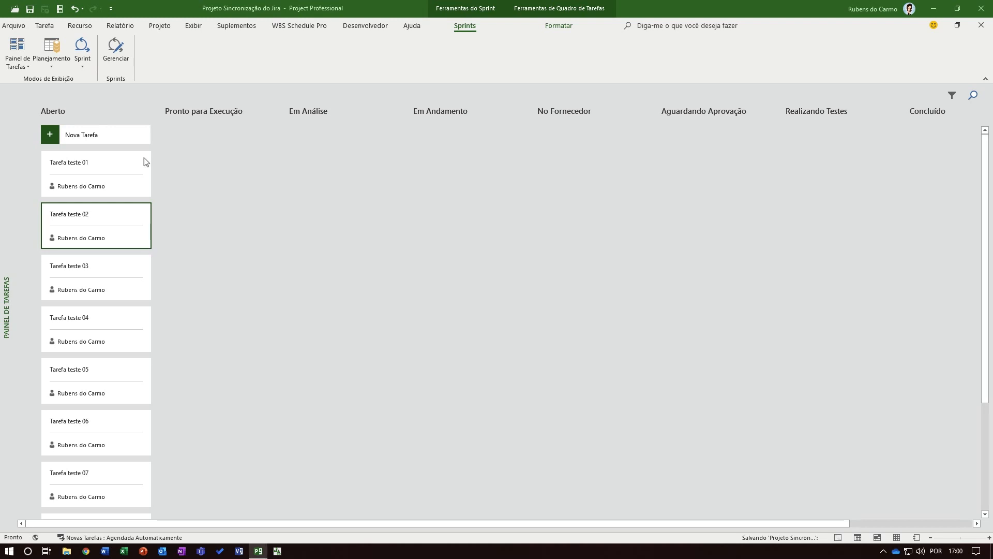
Refresh the task board and examine the updated statuses, priorities and Jira logs in the task board sheet
{"action": "left_click", "coordinate": [20, 49]}
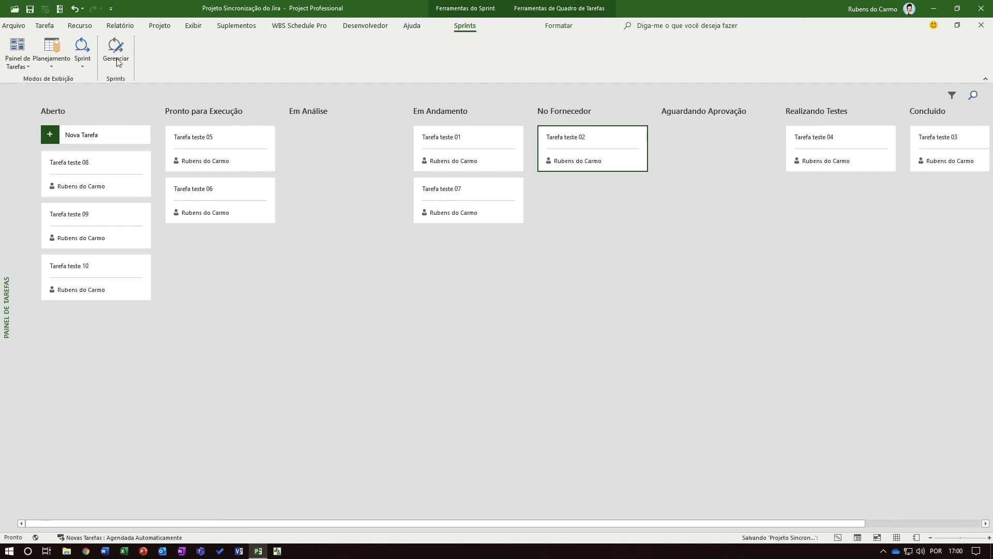
{"action": "left_click", "coordinate": [23, 67]}
{"action": "left_click", "coordinate": [39, 93]}
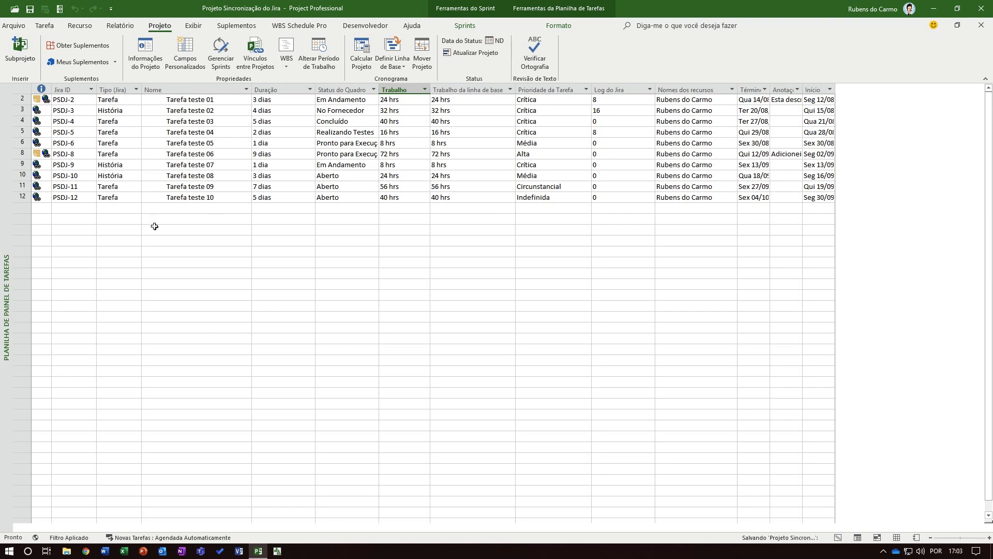
{"action": "left_click", "coordinate": [235, 238]}
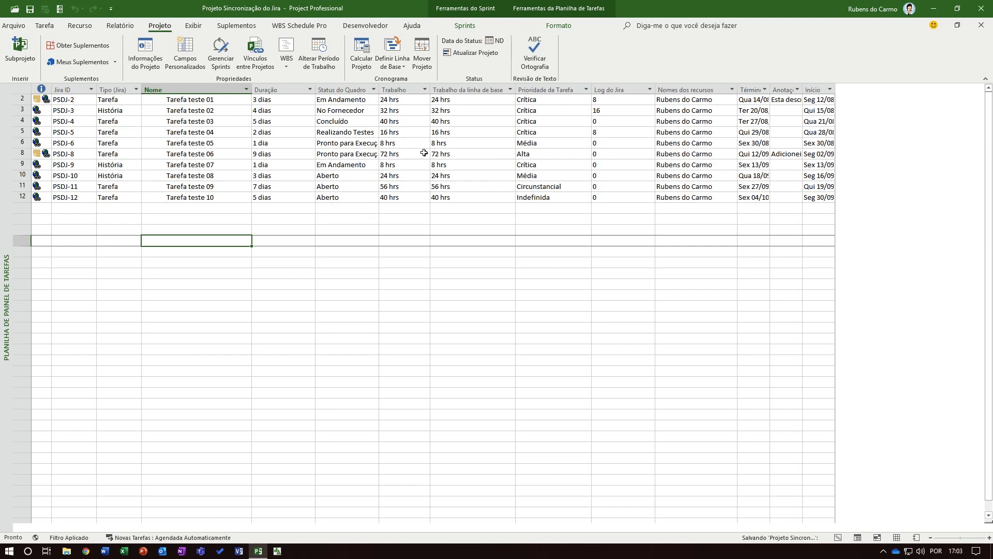
{"action": "left_click", "coordinate": [535, 100]}
{"action": "left_click", "coordinate": [536, 136]}
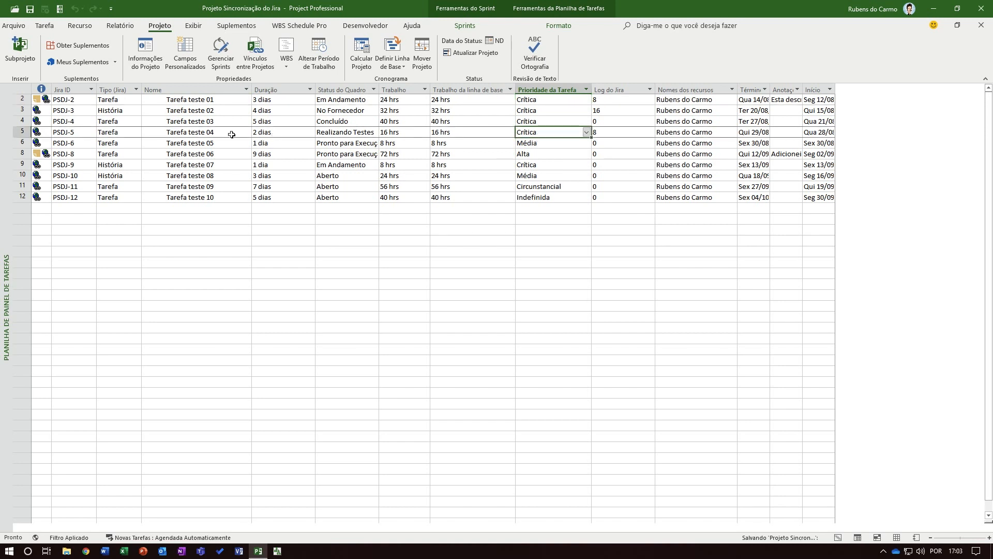
Switch the Priority mapping in the project synchronisation settings back to the MS Project to Jira direction
{"action": "left_click", "coordinate": [59, 10]}
{"action": "left_click", "coordinate": [68, 26]}
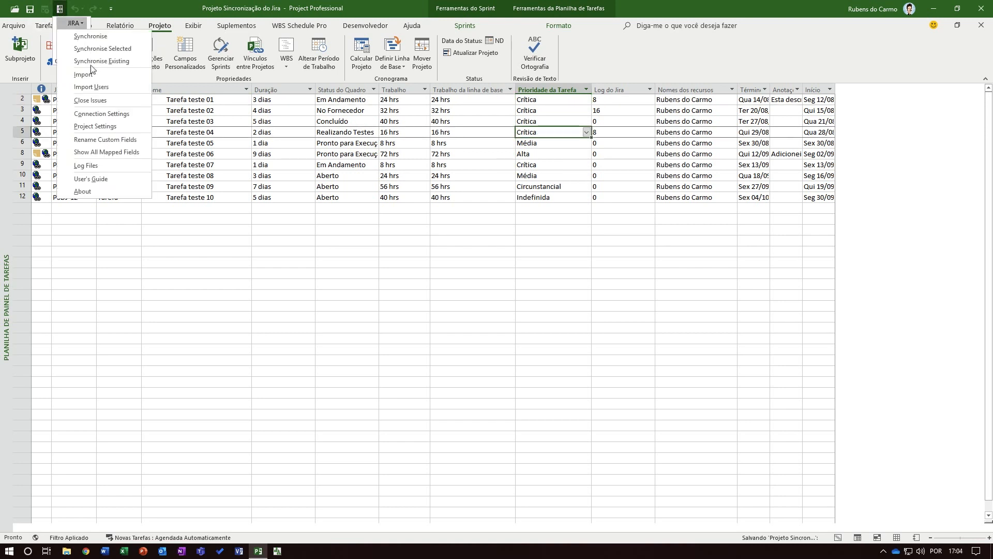
{"action": "left_click", "coordinate": [93, 127]}
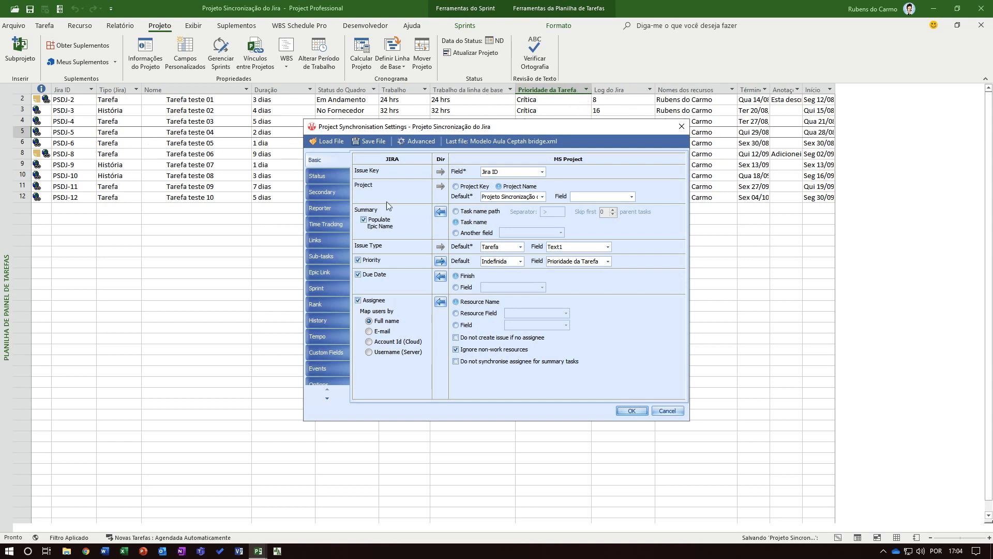
{"action": "left_click", "coordinate": [440, 261]}
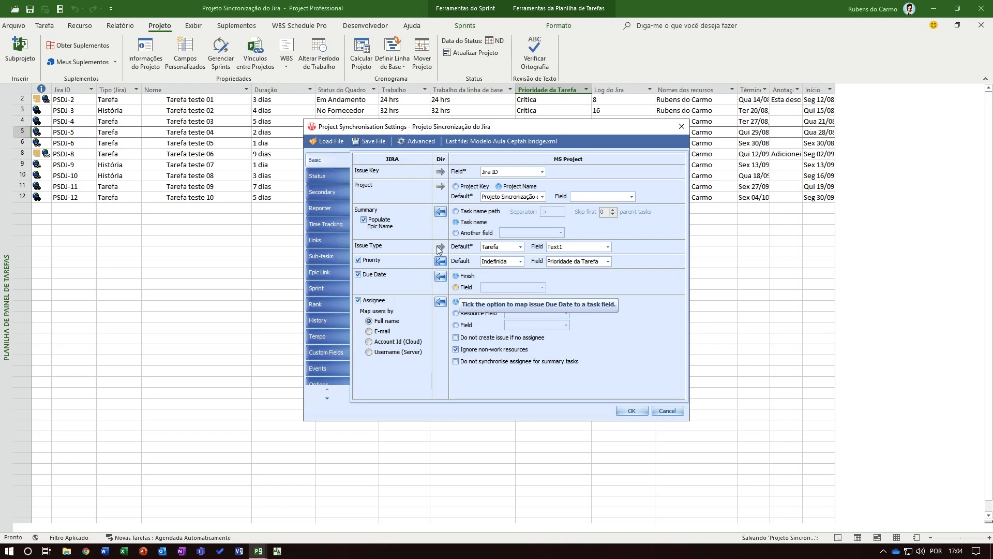
{"action": "left_click", "coordinate": [632, 410]}
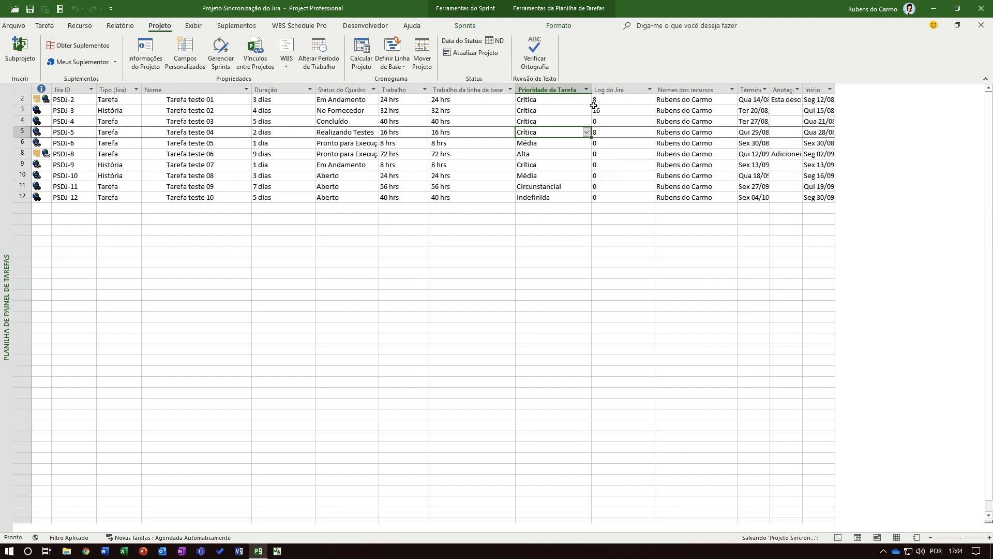
Insert a Trabalho real column before the Log do Jira column in the task sheet
{"action": "left_click", "coordinate": [616, 90]}
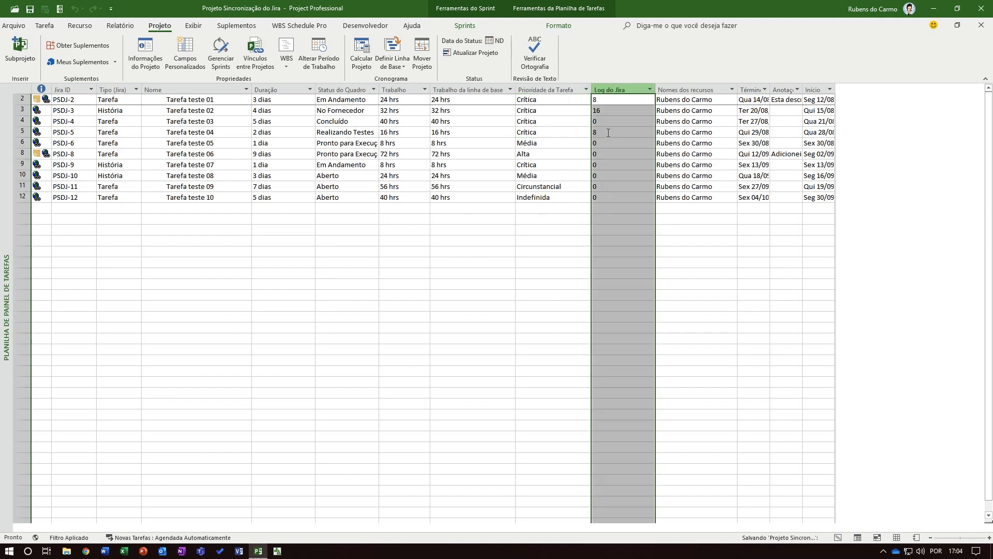
{"action": "right_click", "coordinate": [624, 89]}
{"action": "left_click", "coordinate": [659, 157]}
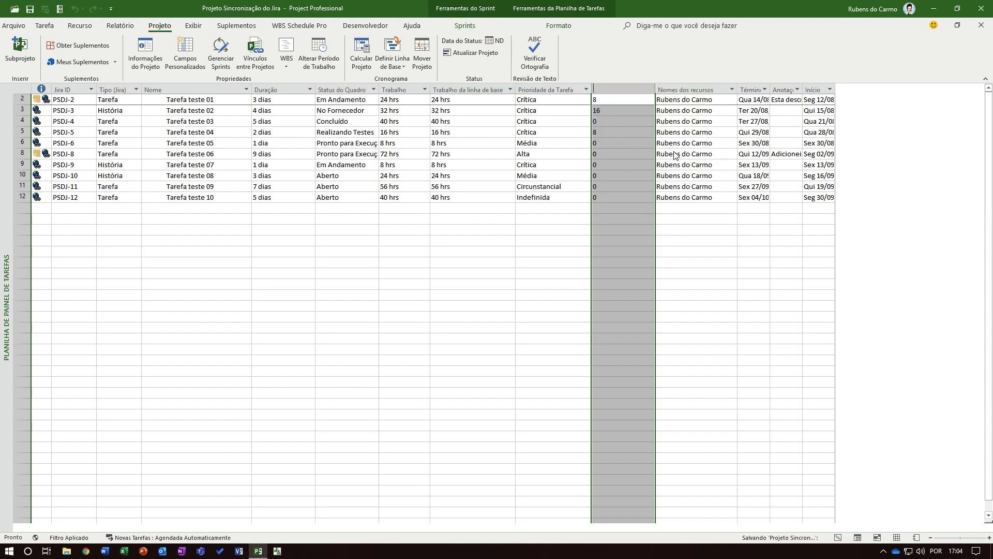
{"action": "type", "text": "Tr"}
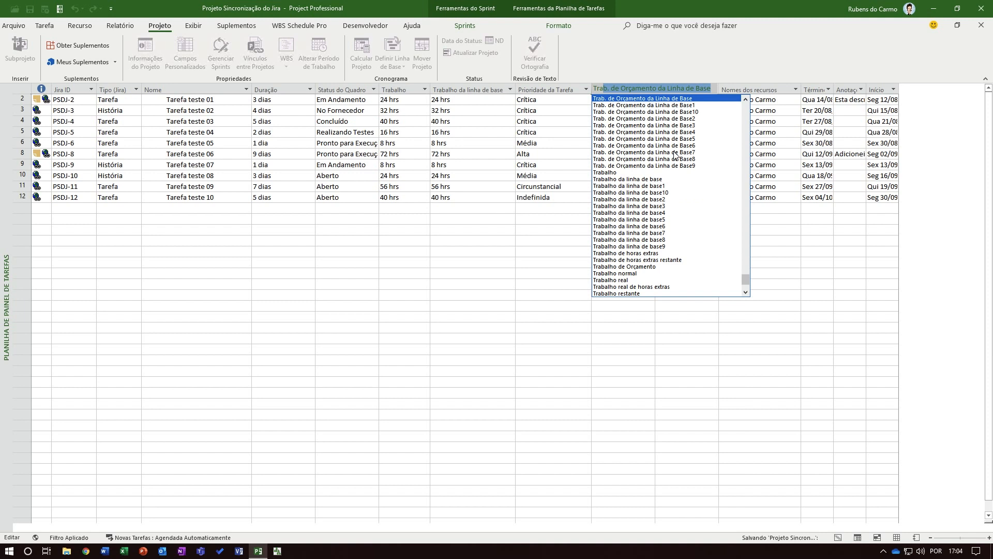
{"action": "type", "text": "abalho "}
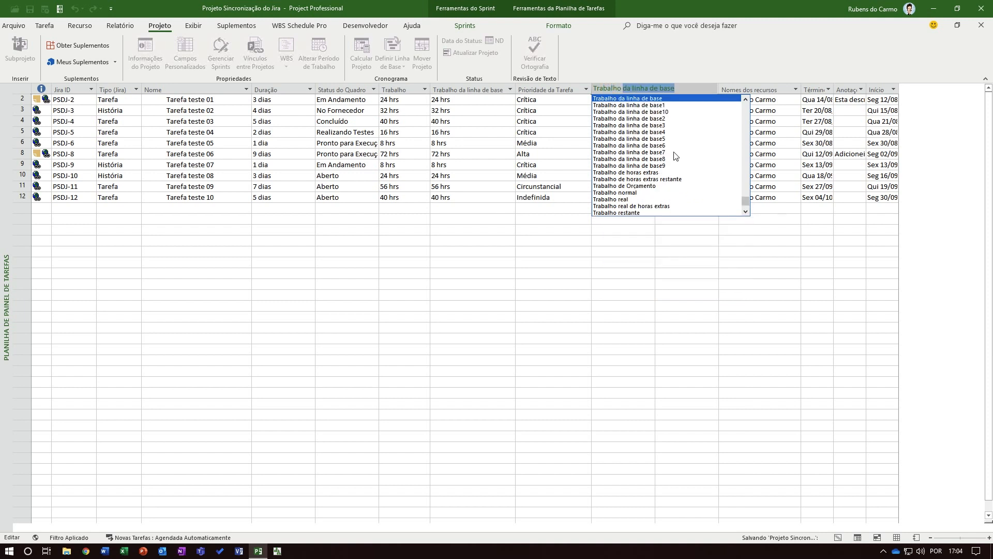
{"action": "type", "text": "Real"}
{"action": "key", "text": "Return"}
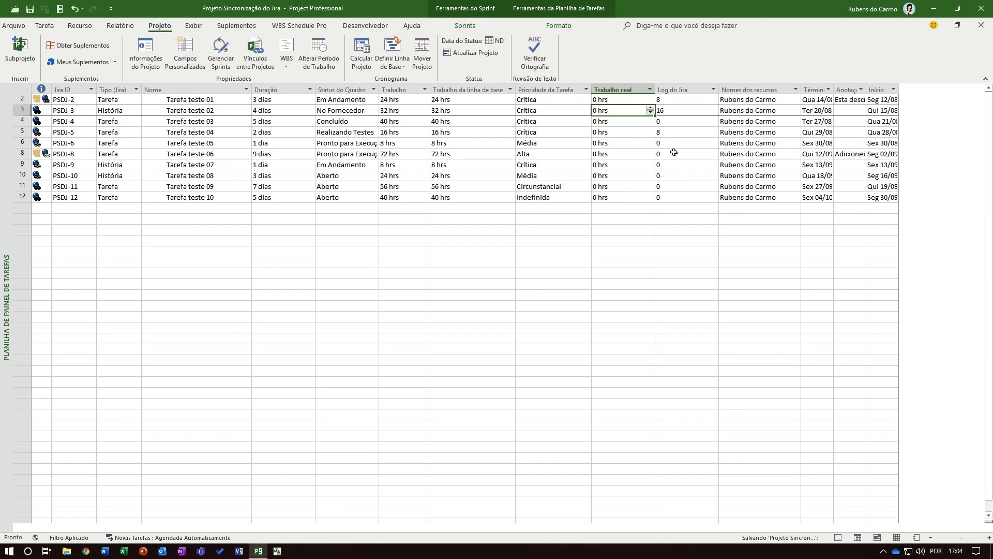
Check the Jira log value of Tarefa teste 02 and return to the task board view
{"action": "left_click", "coordinate": [674, 112]}
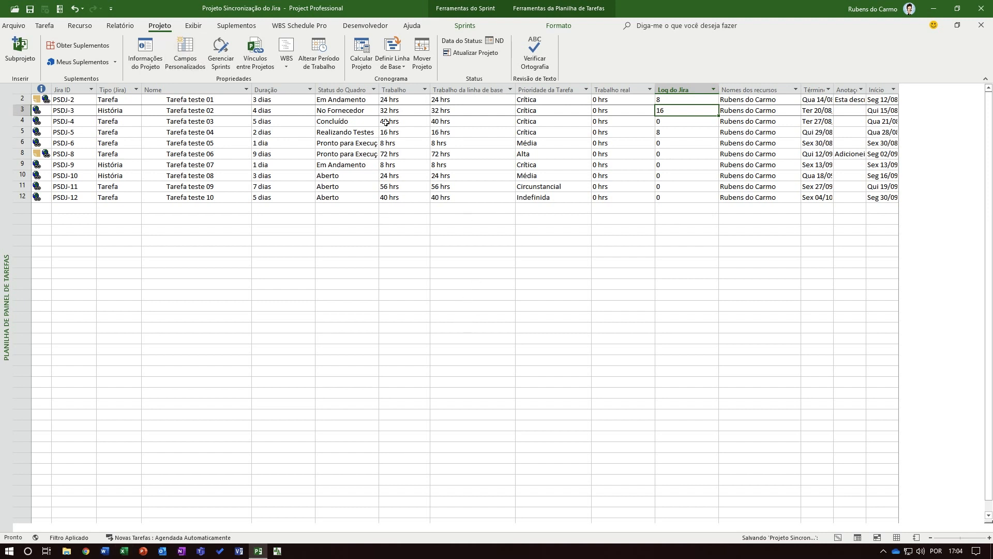
{"action": "left_click", "coordinate": [465, 25]}
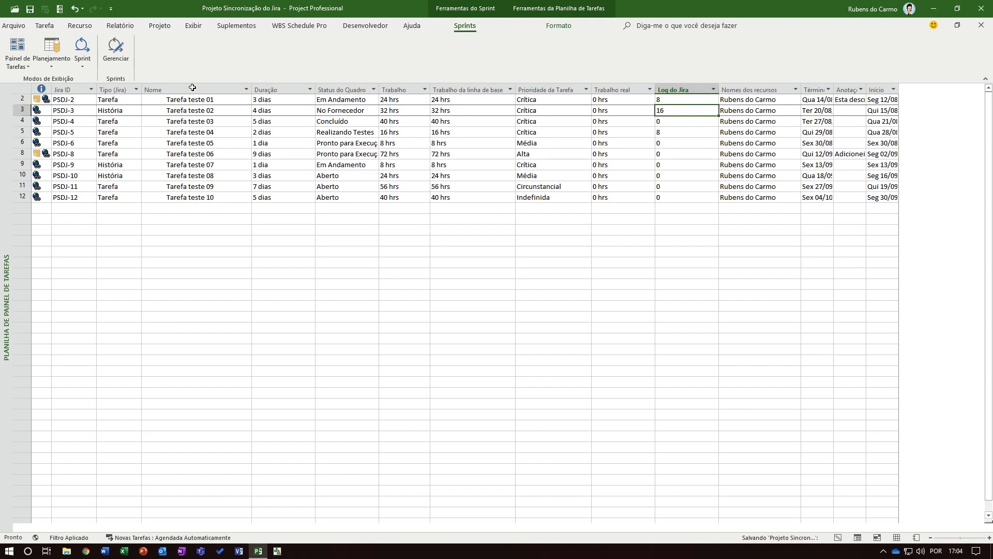
{"action": "left_click", "coordinate": [16, 46]}
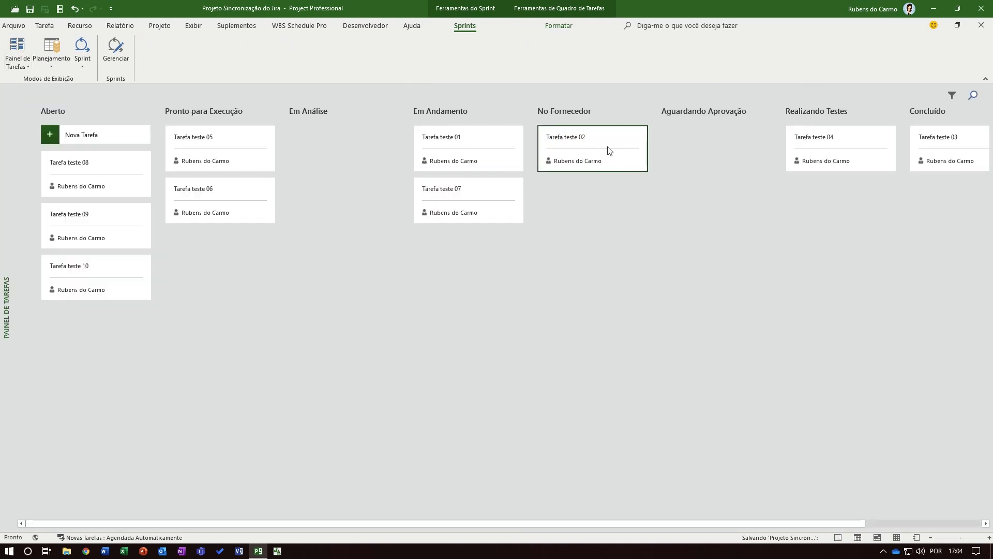